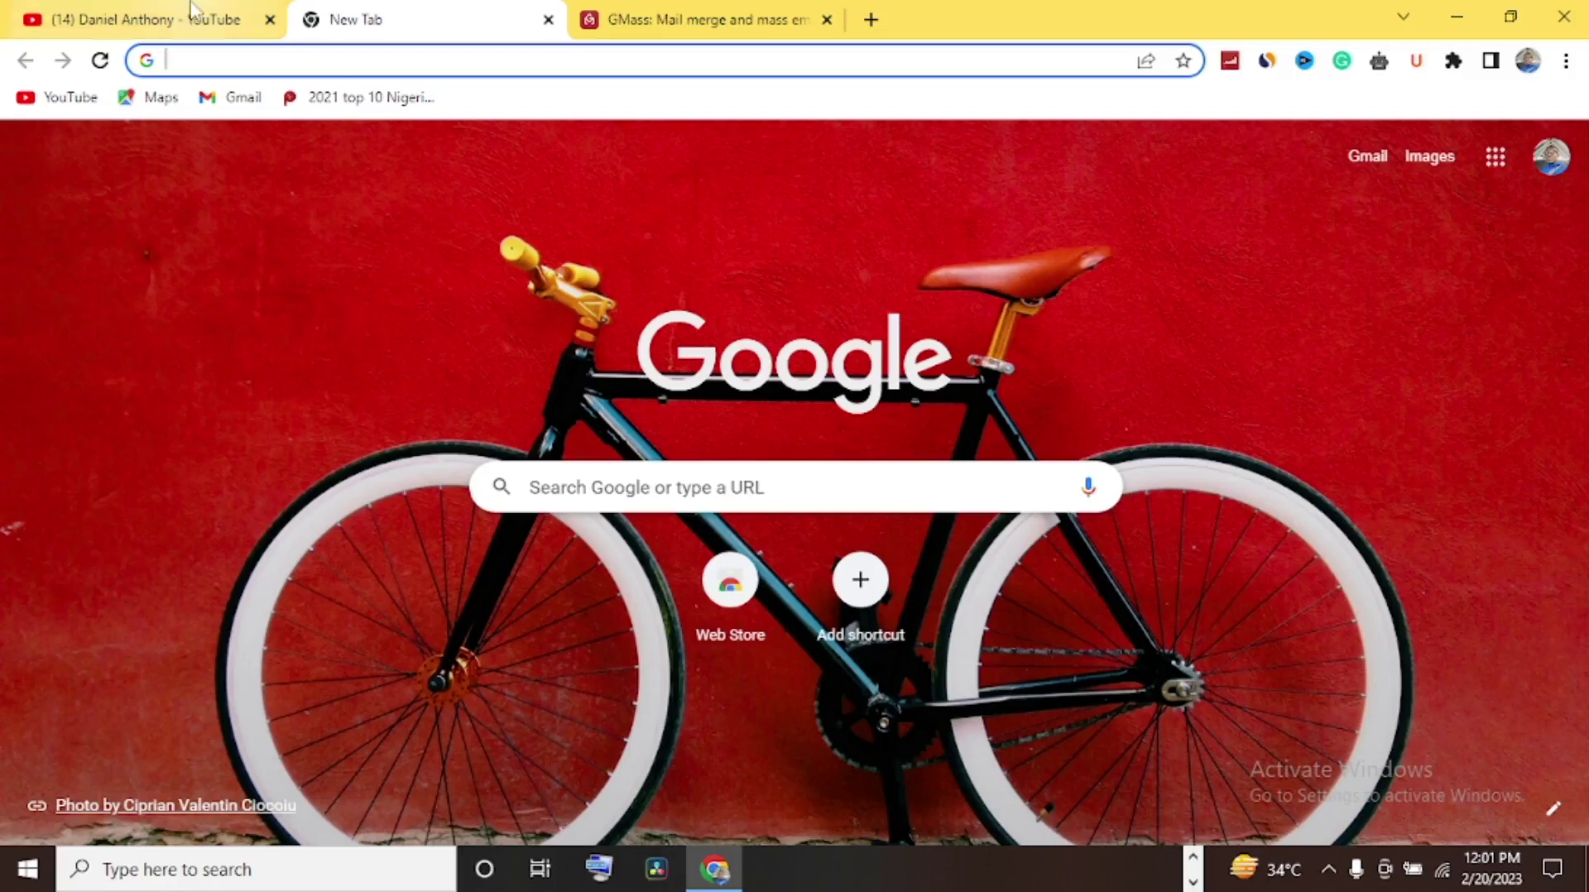
Switch to the YouTube channel's videos page tab.
left_click(199, 29)
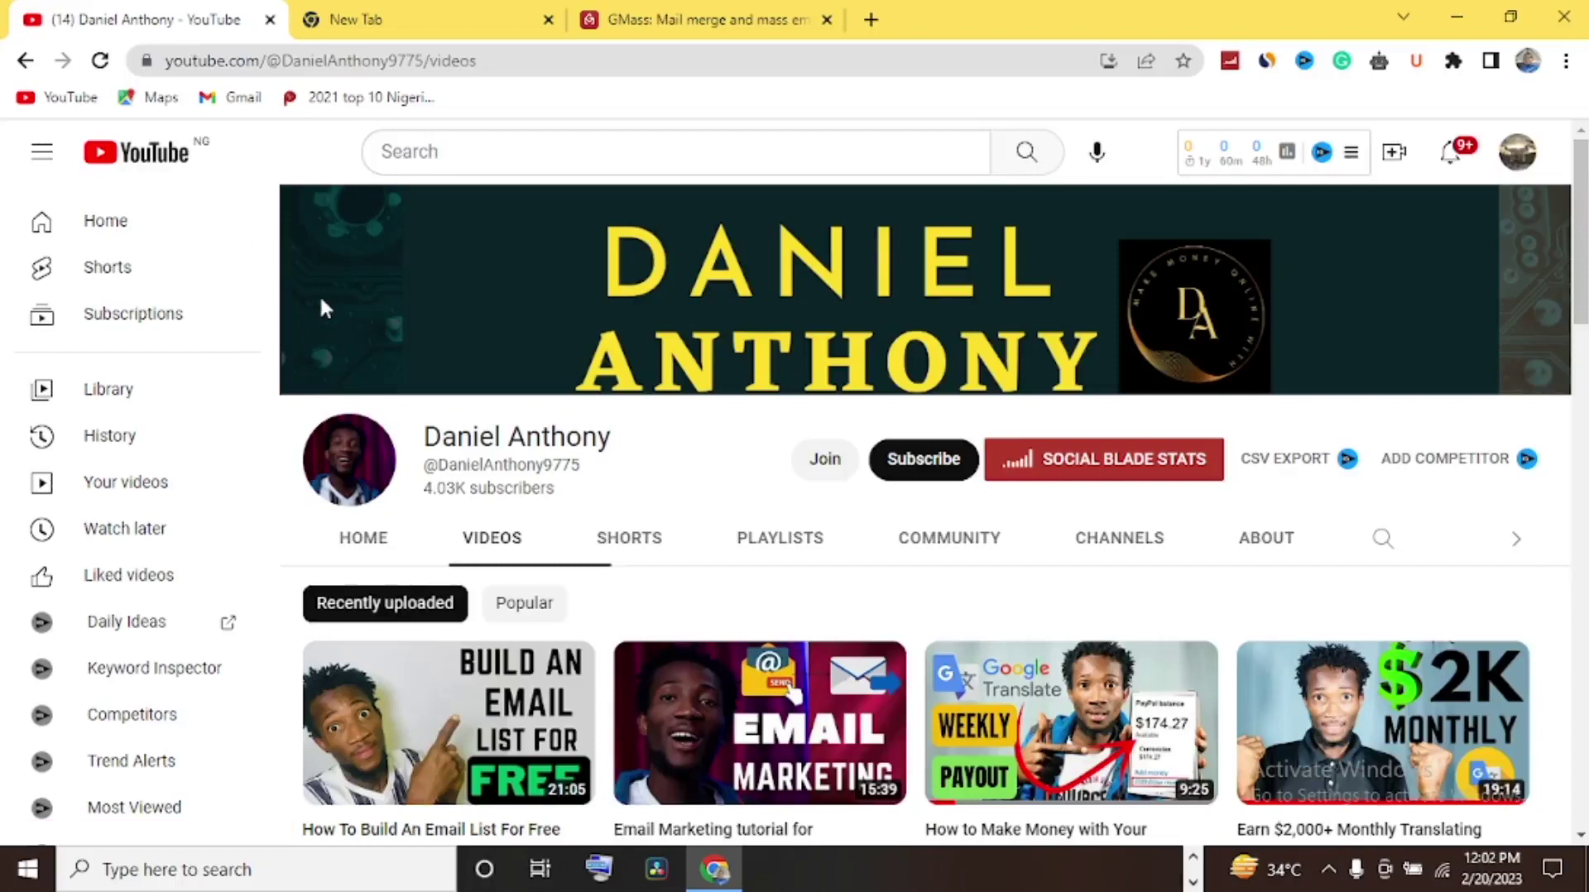
Subscribe to the YouTube channel with All notifications, then switch to the GMass website tab.
left_click(935, 461)
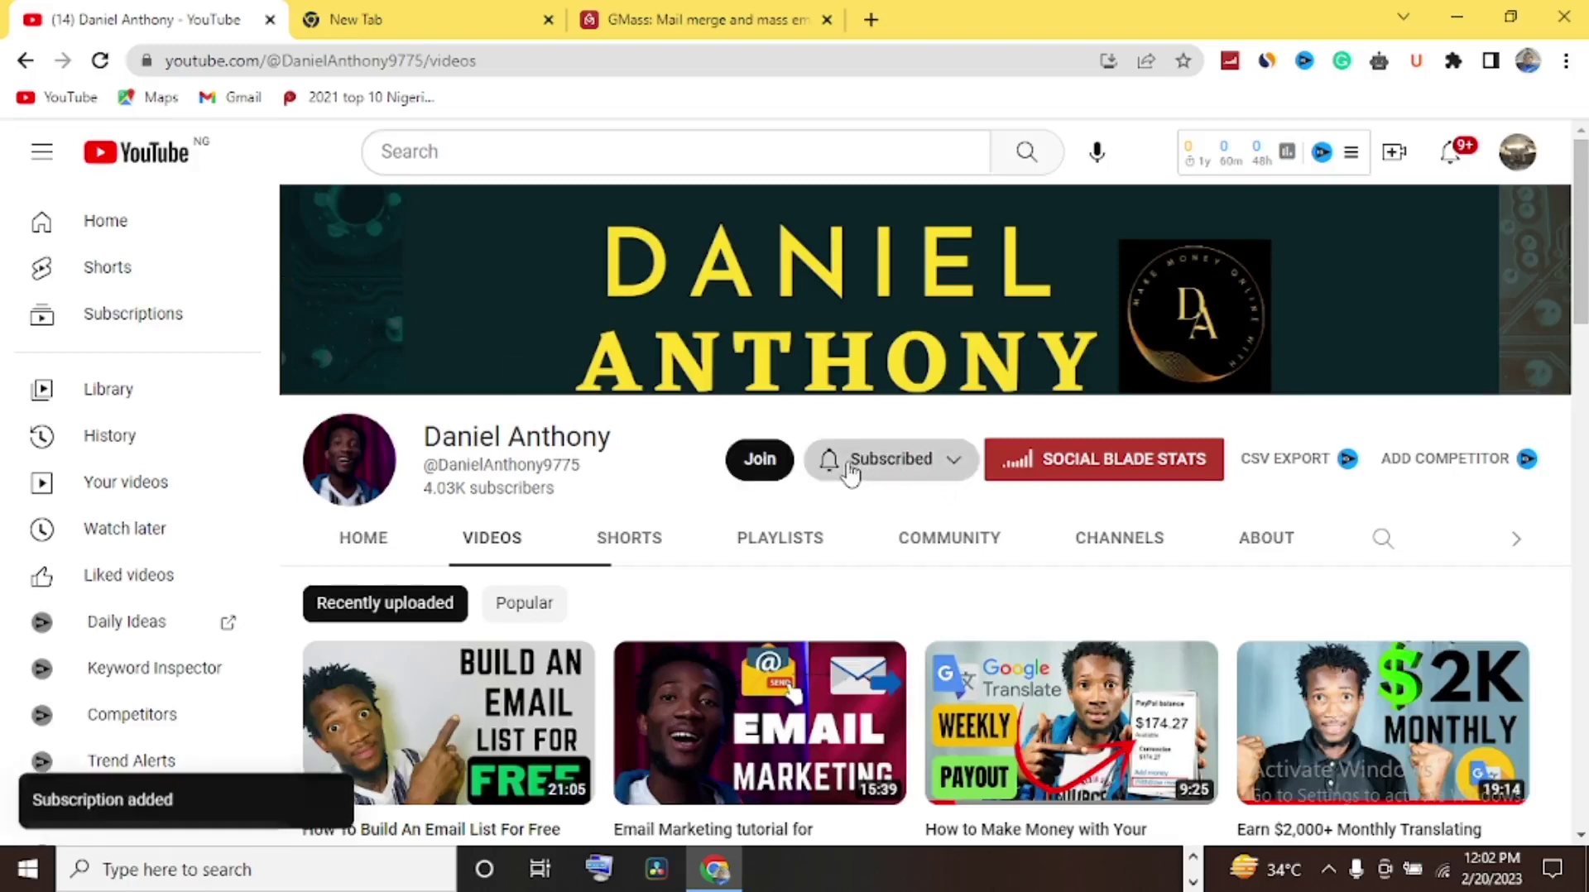
left_click(861, 468)
left_click(891, 517)
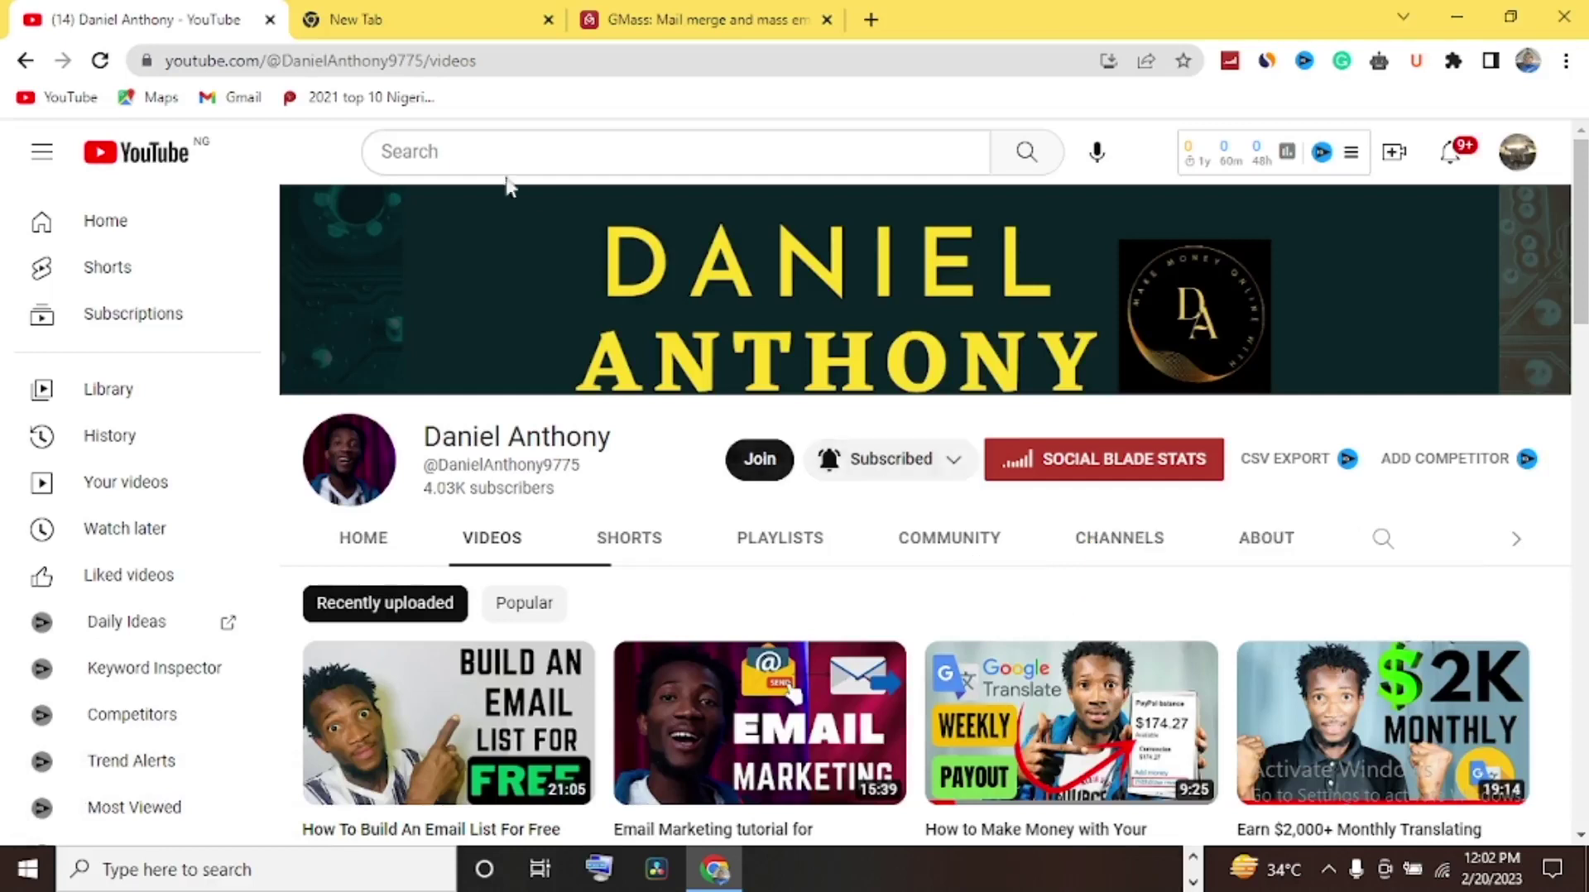
left_click(678, 15)
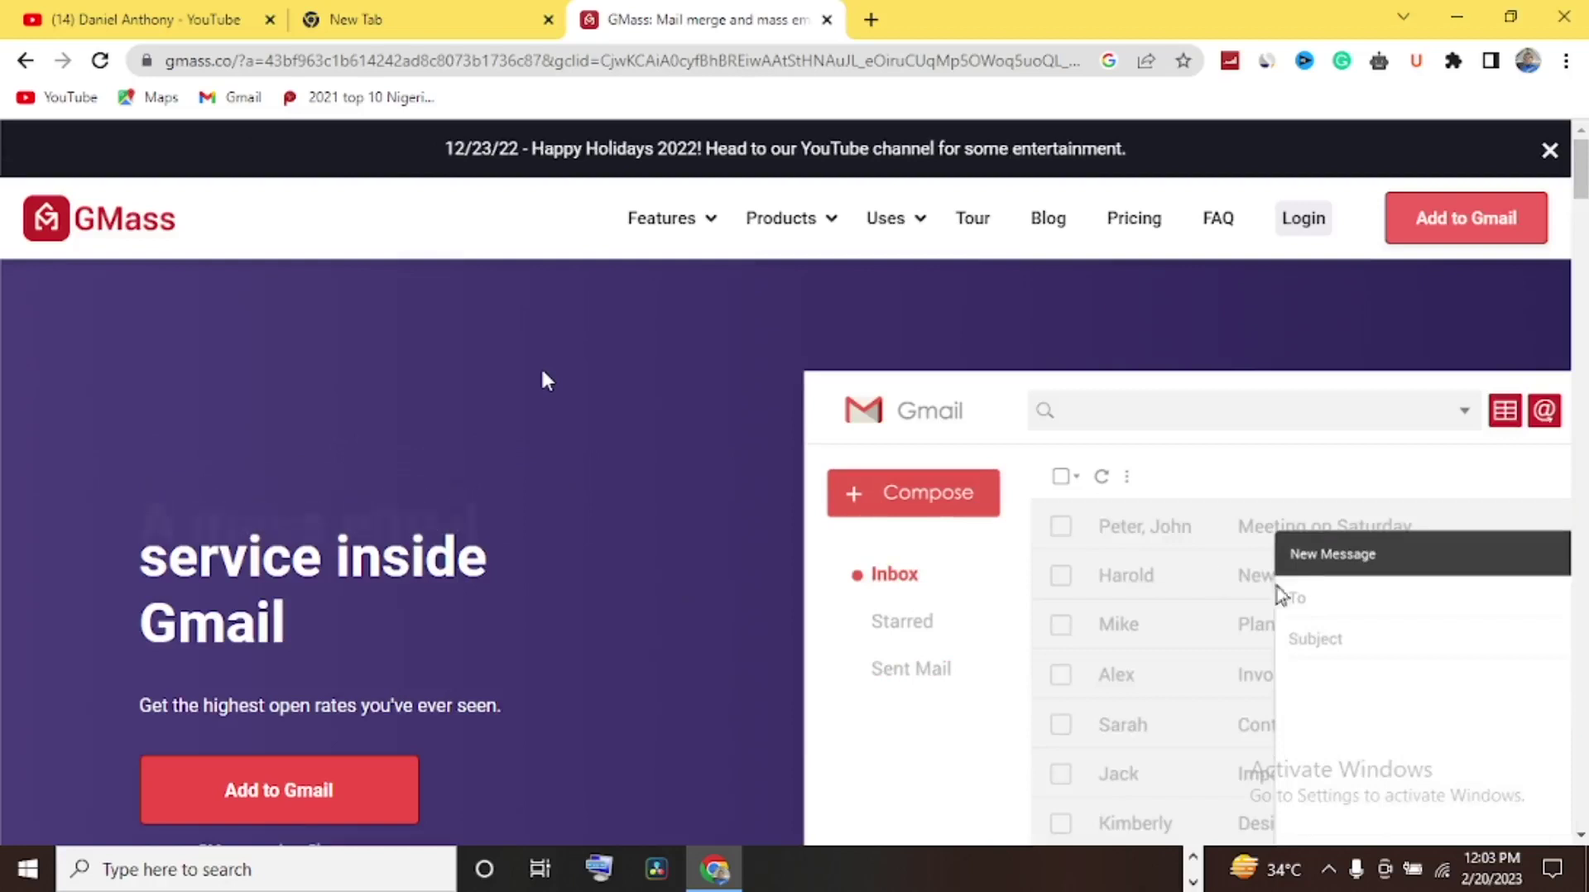
left_click(1138, 227)
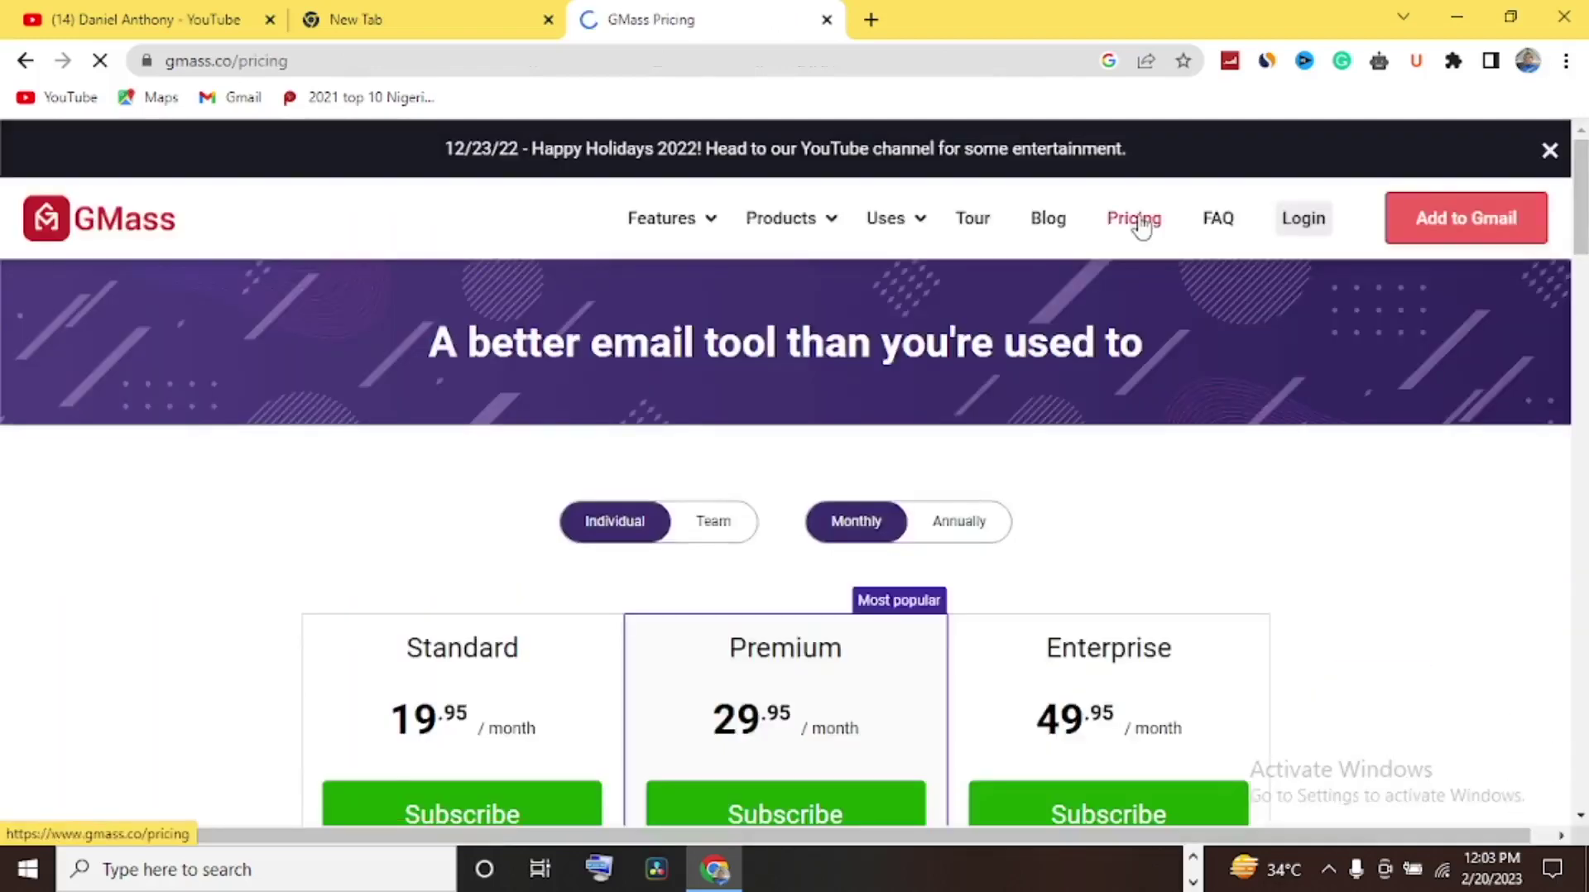
Scroll down the GMass Pricing page to the Standard, Premium and Enterprise plan cards.
scroll(1171, 351, "down", 1)
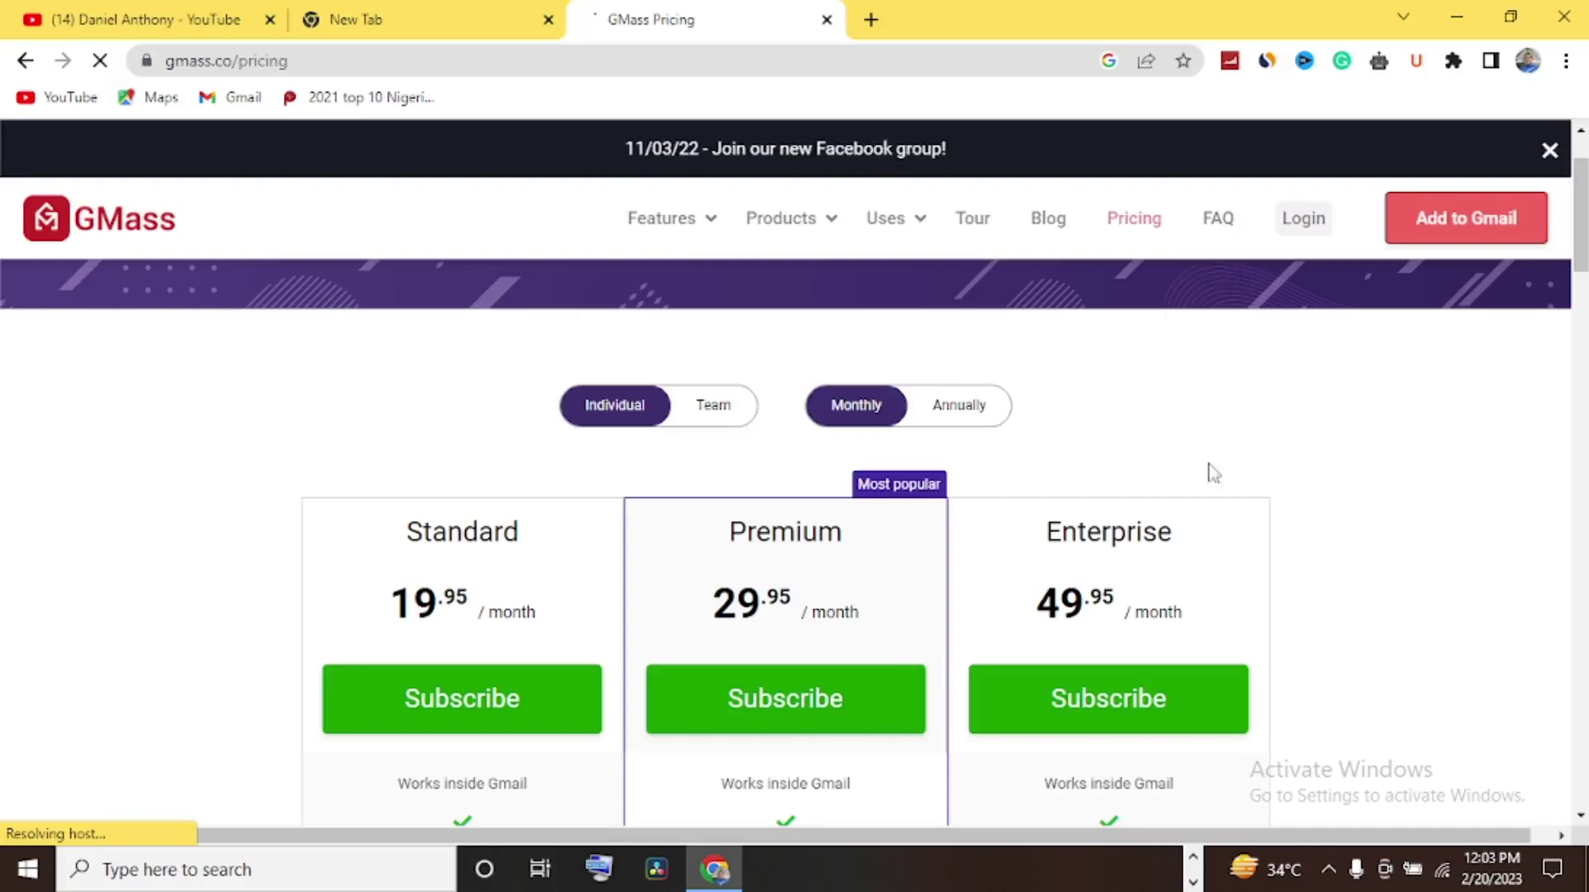
scroll(1196, 447, "down", 1)
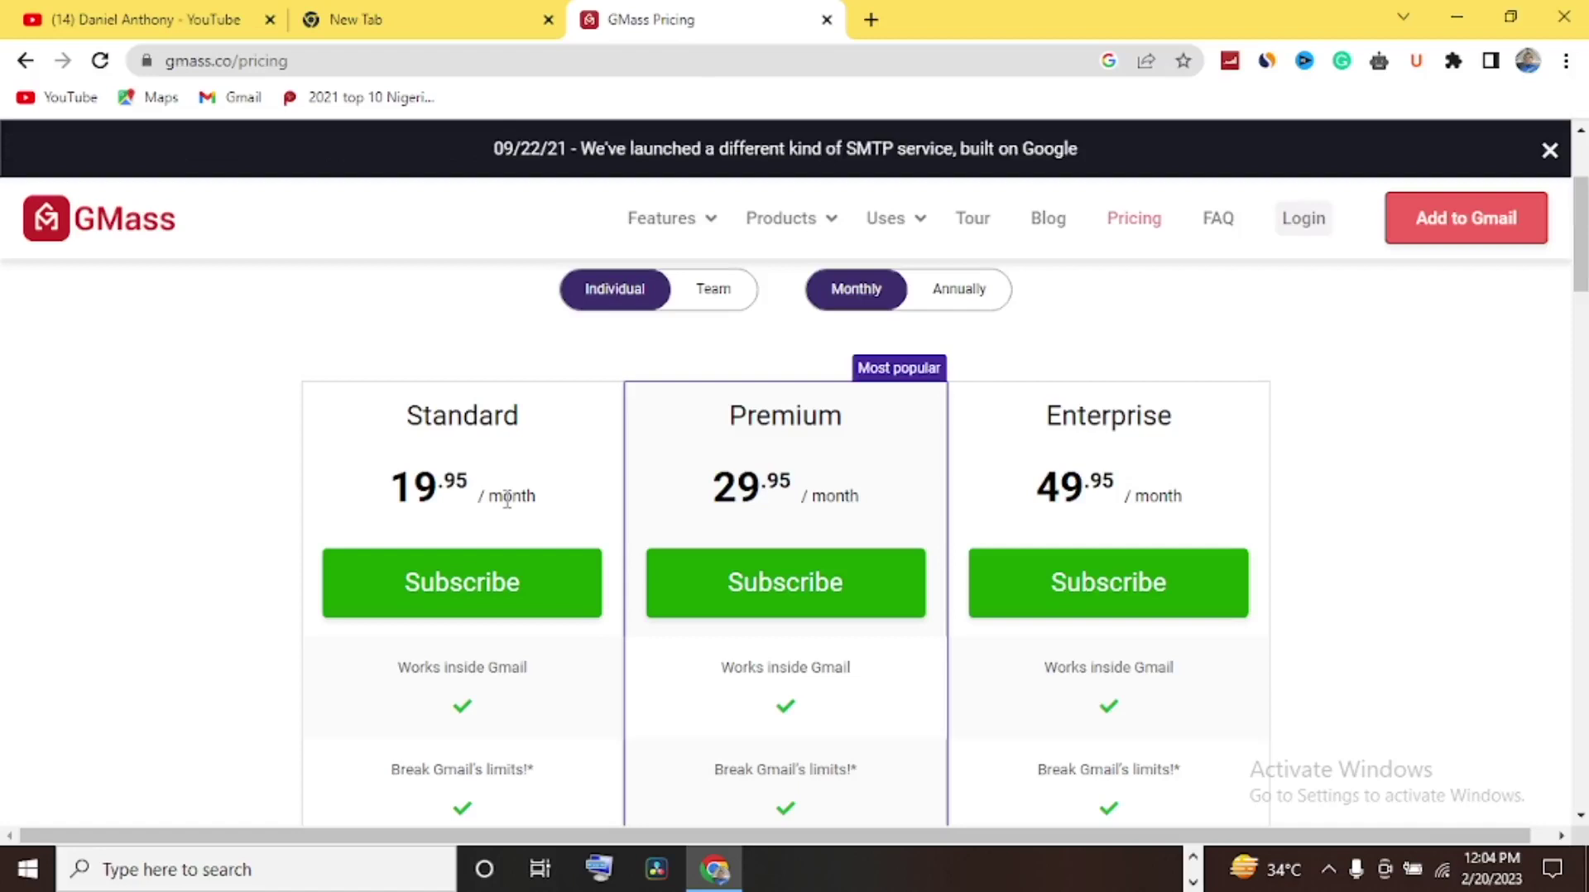
scroll(479, 443, "down", 1)
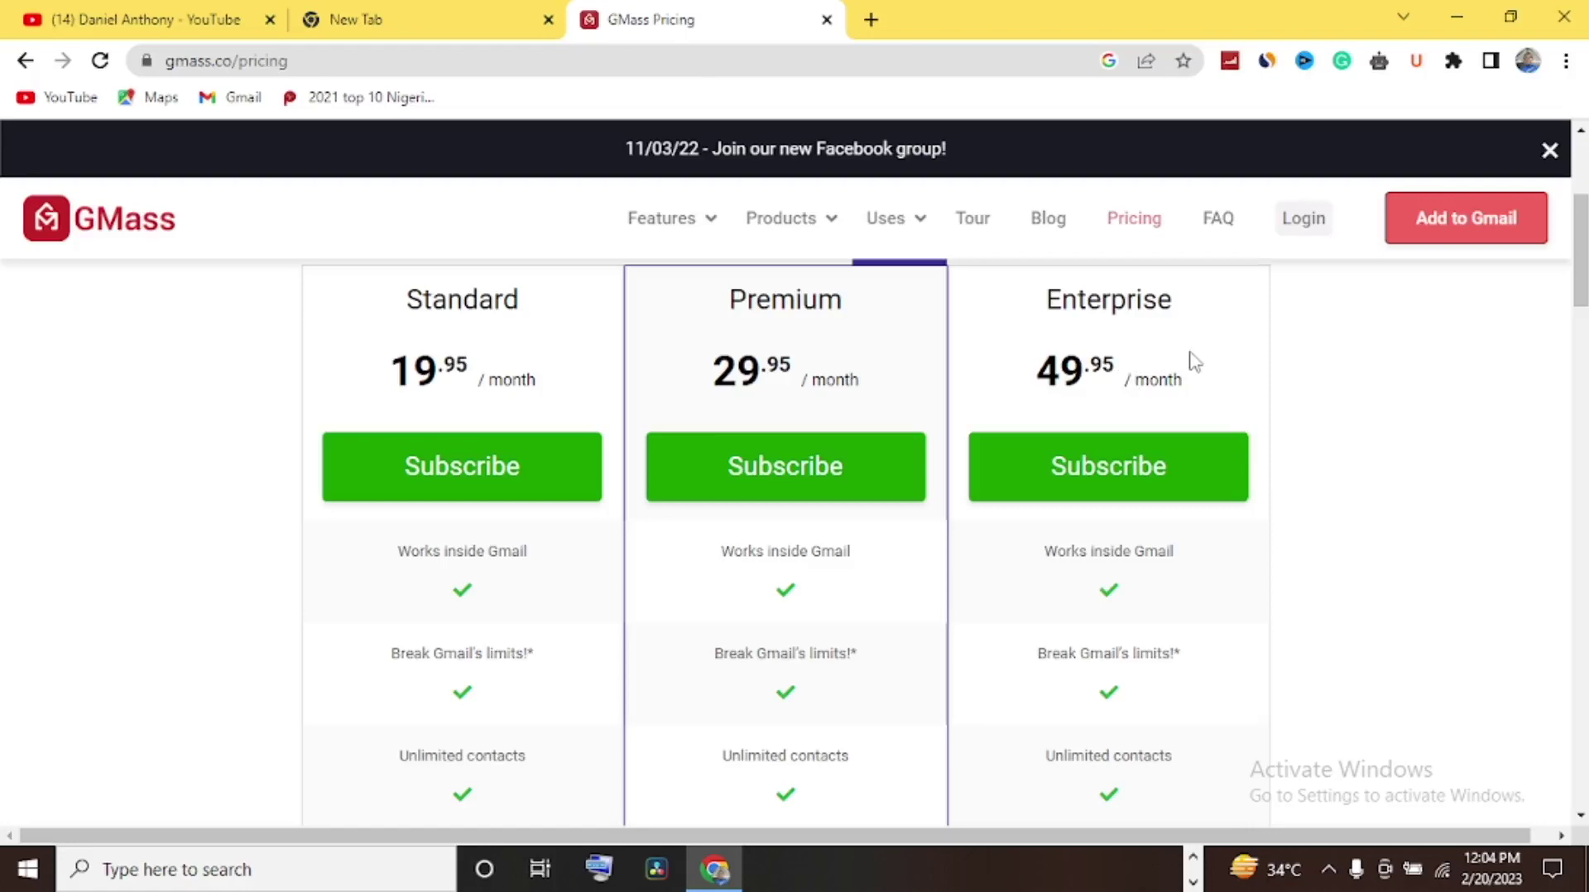
scroll(486, 472, "down", 1)
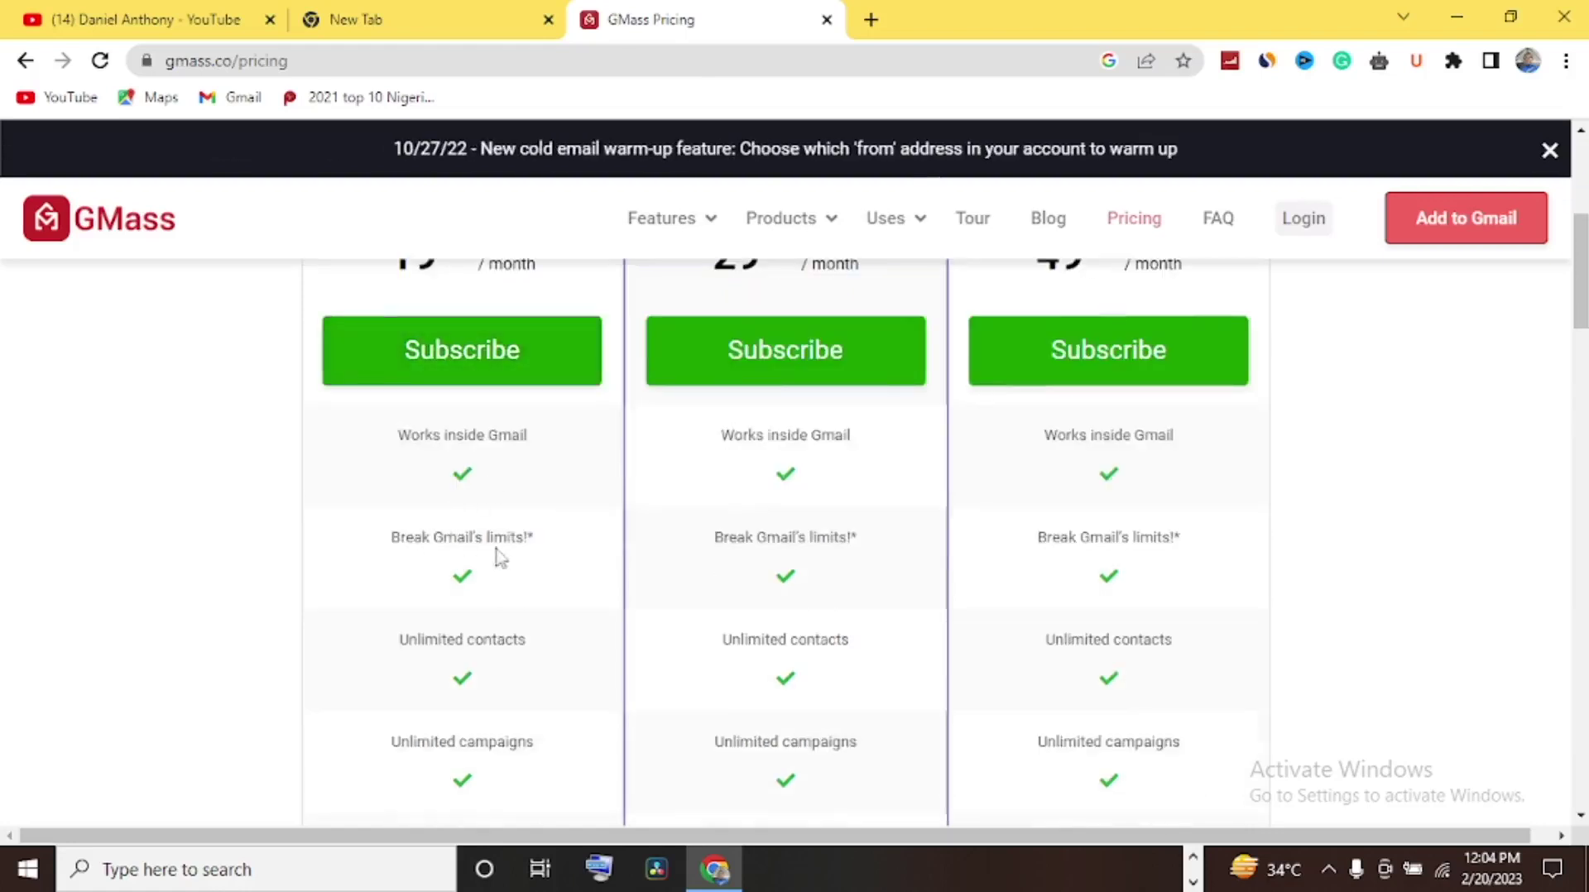
scroll(436, 642, "down", 1)
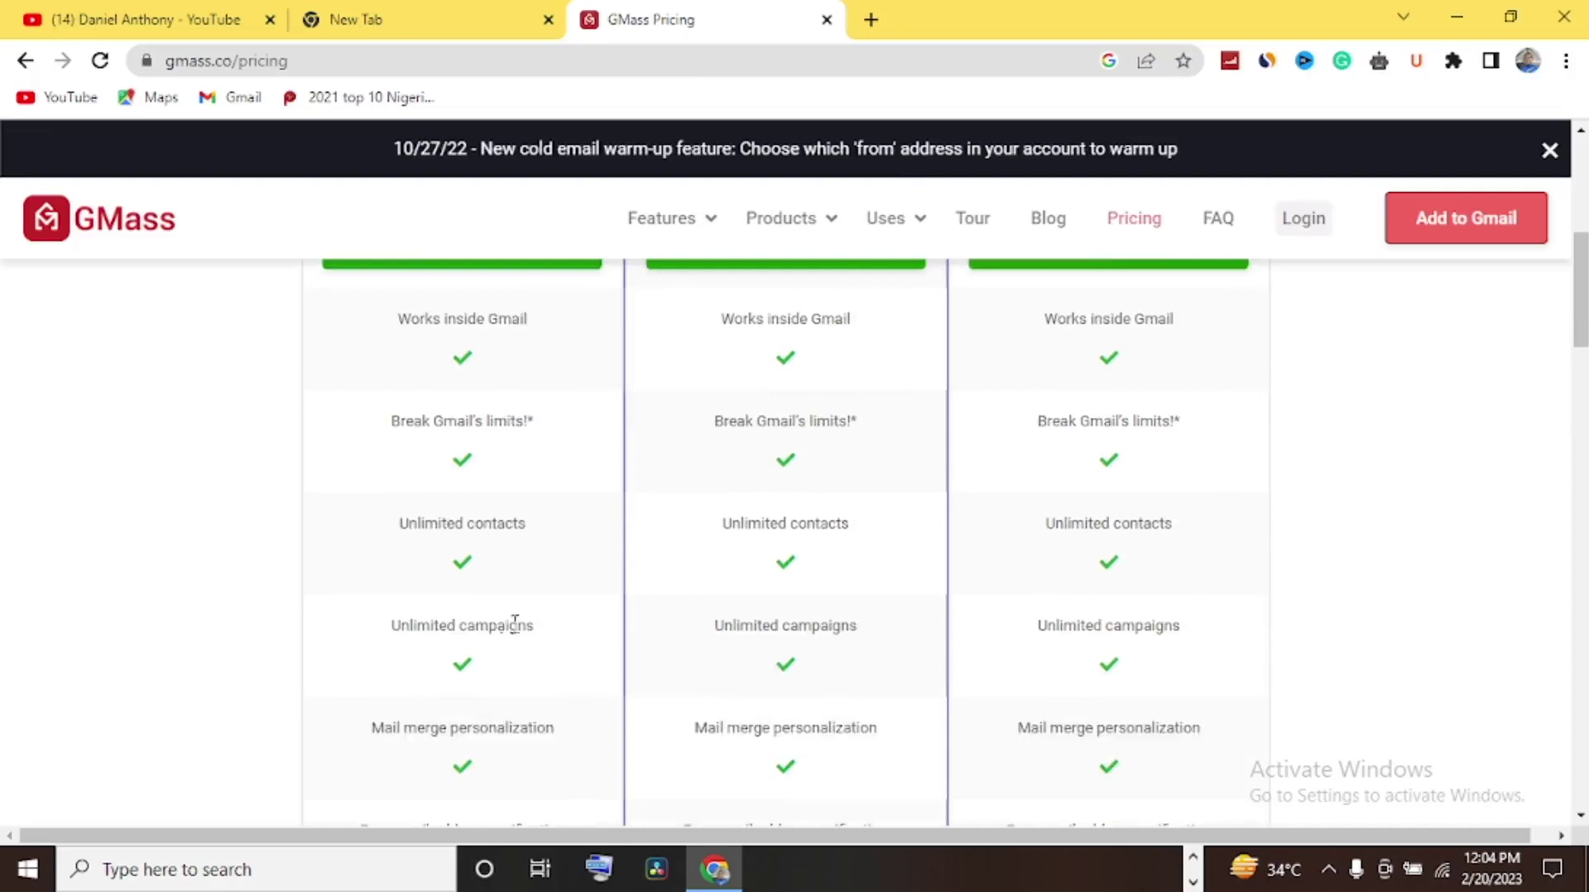
scroll(495, 619, "down", 1)
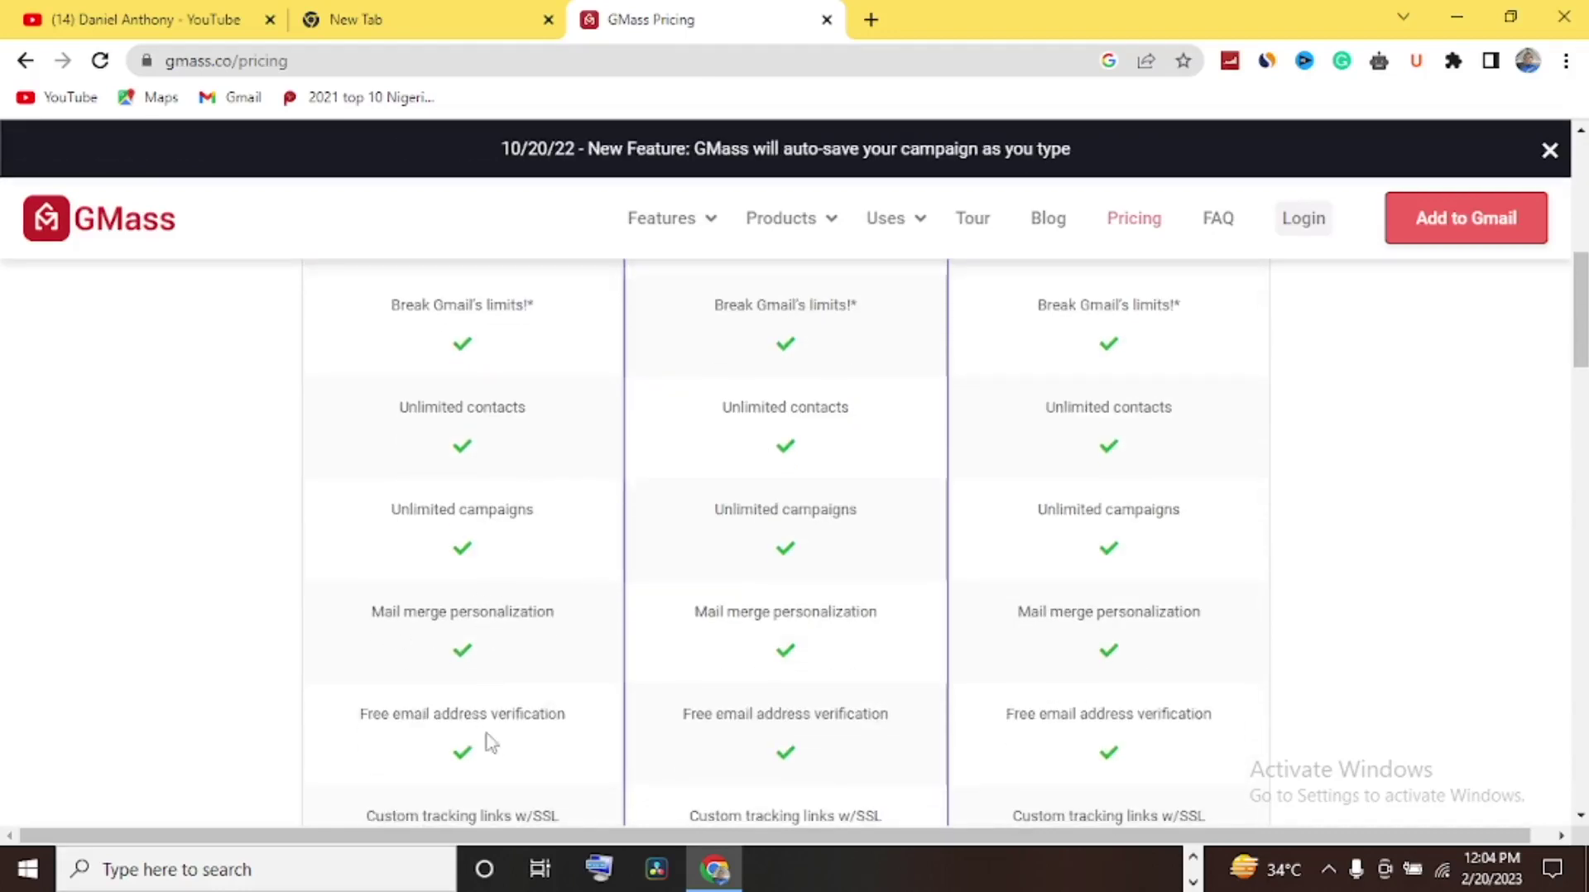
scroll(505, 728, "down", 1)
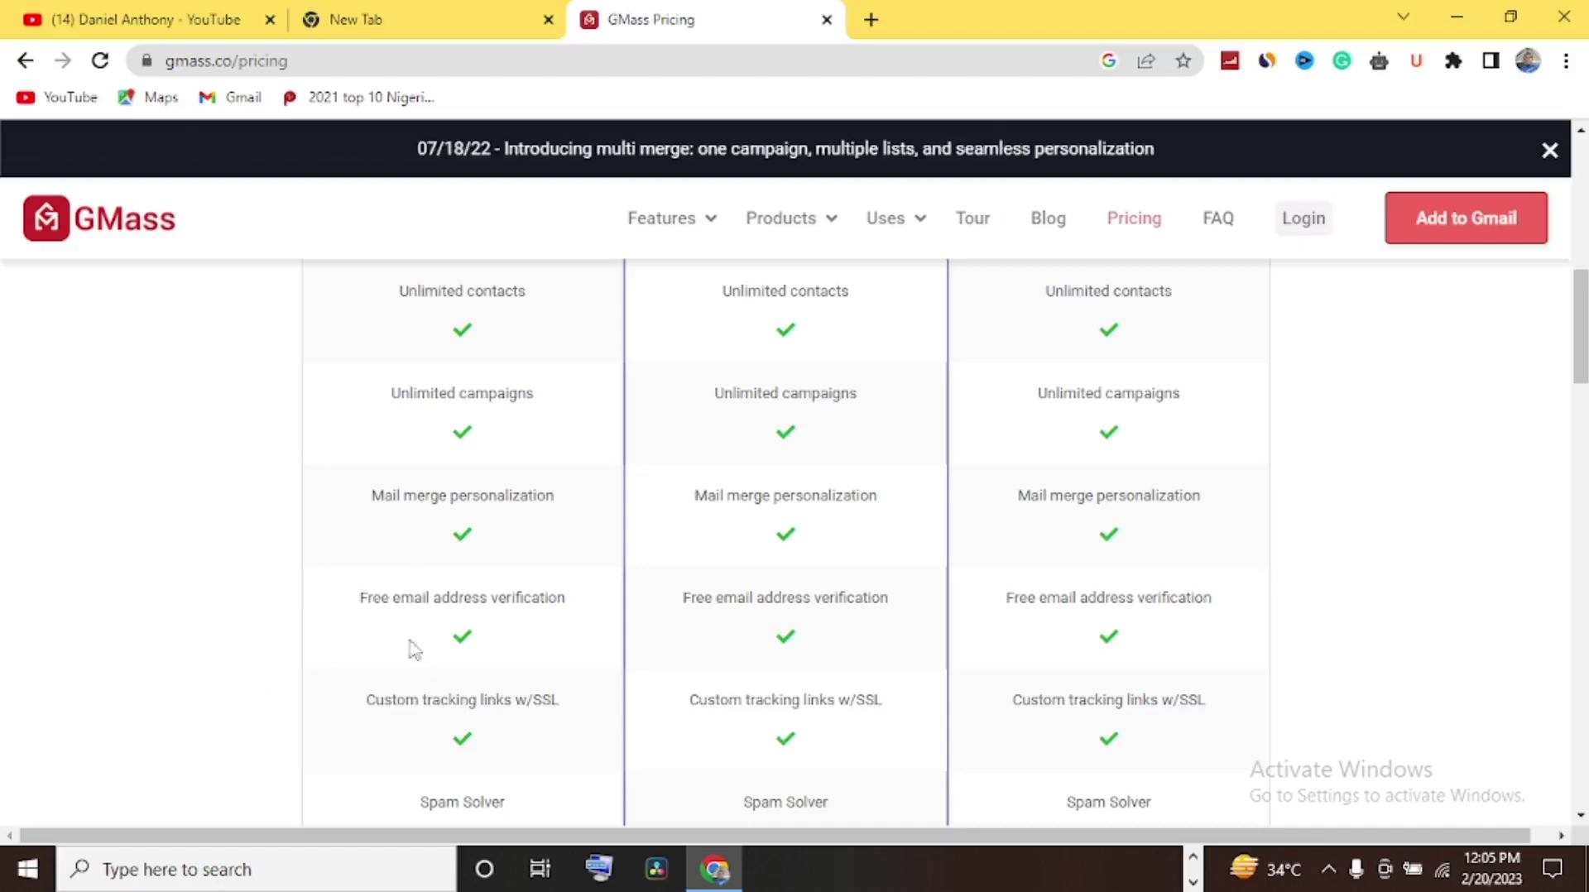
scroll(414, 650, "down", 1)
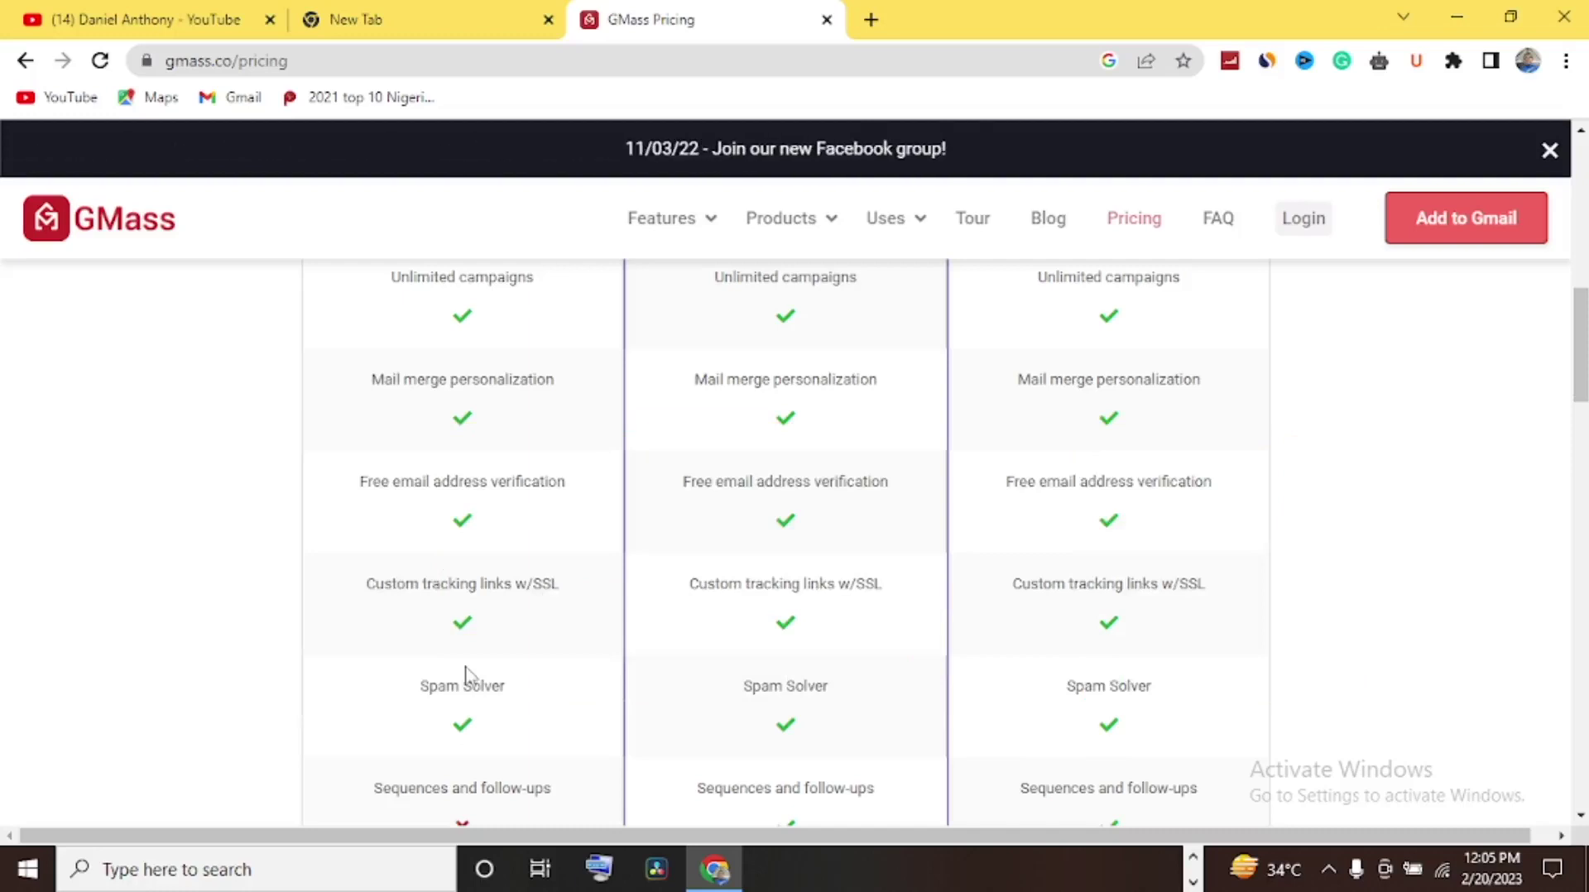
scroll(489, 658, "down", 1)
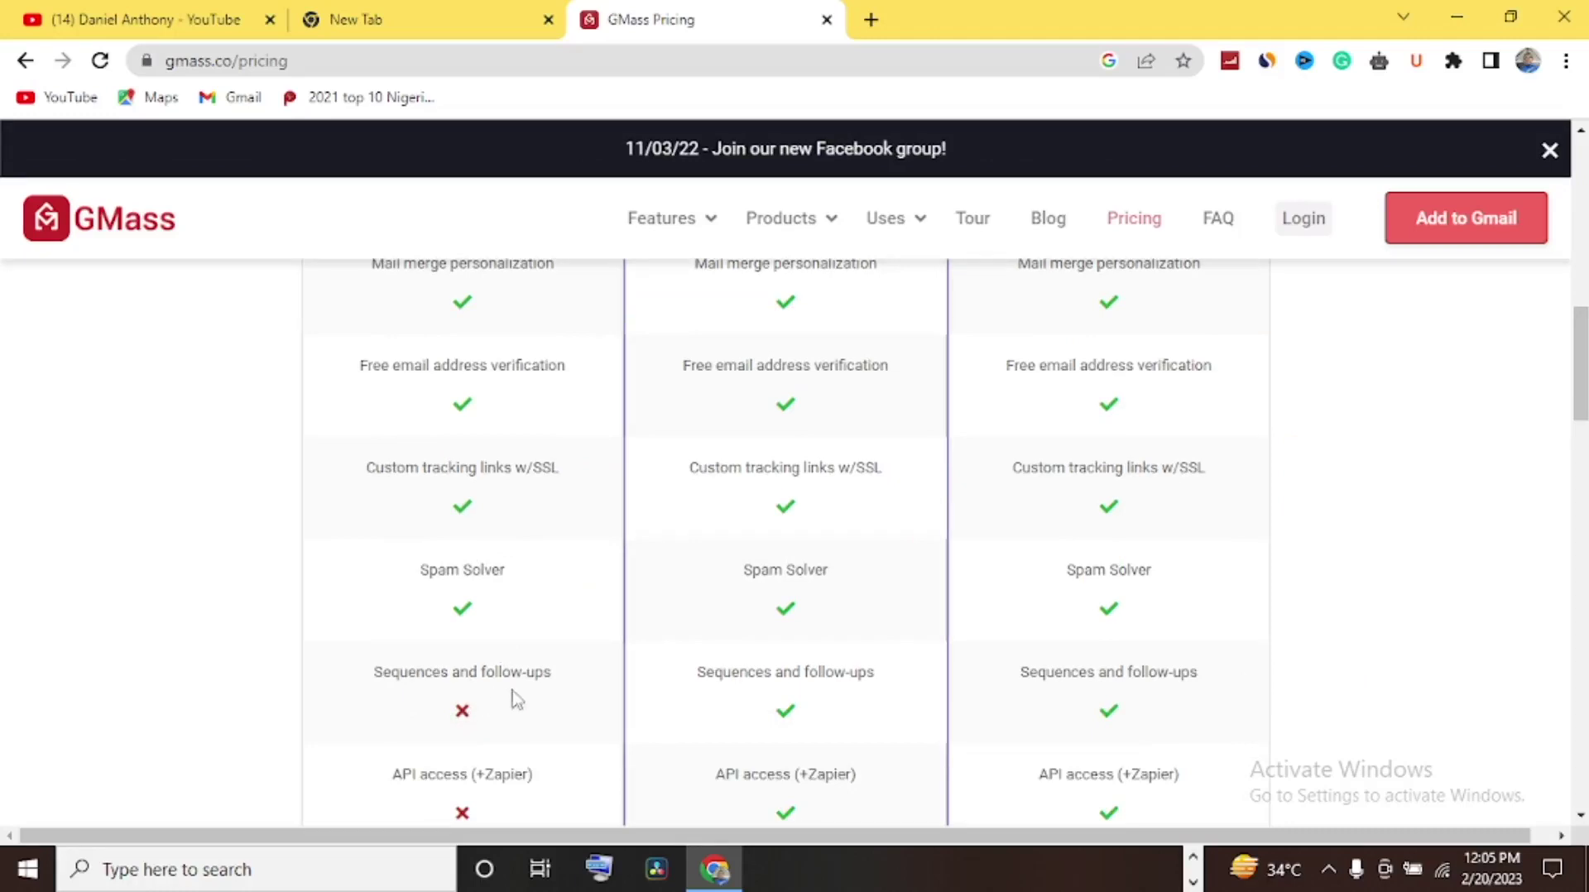
scroll(470, 576, "up", 8)
scroll(464, 591, "down", 5)
scroll(464, 589, "down", 3)
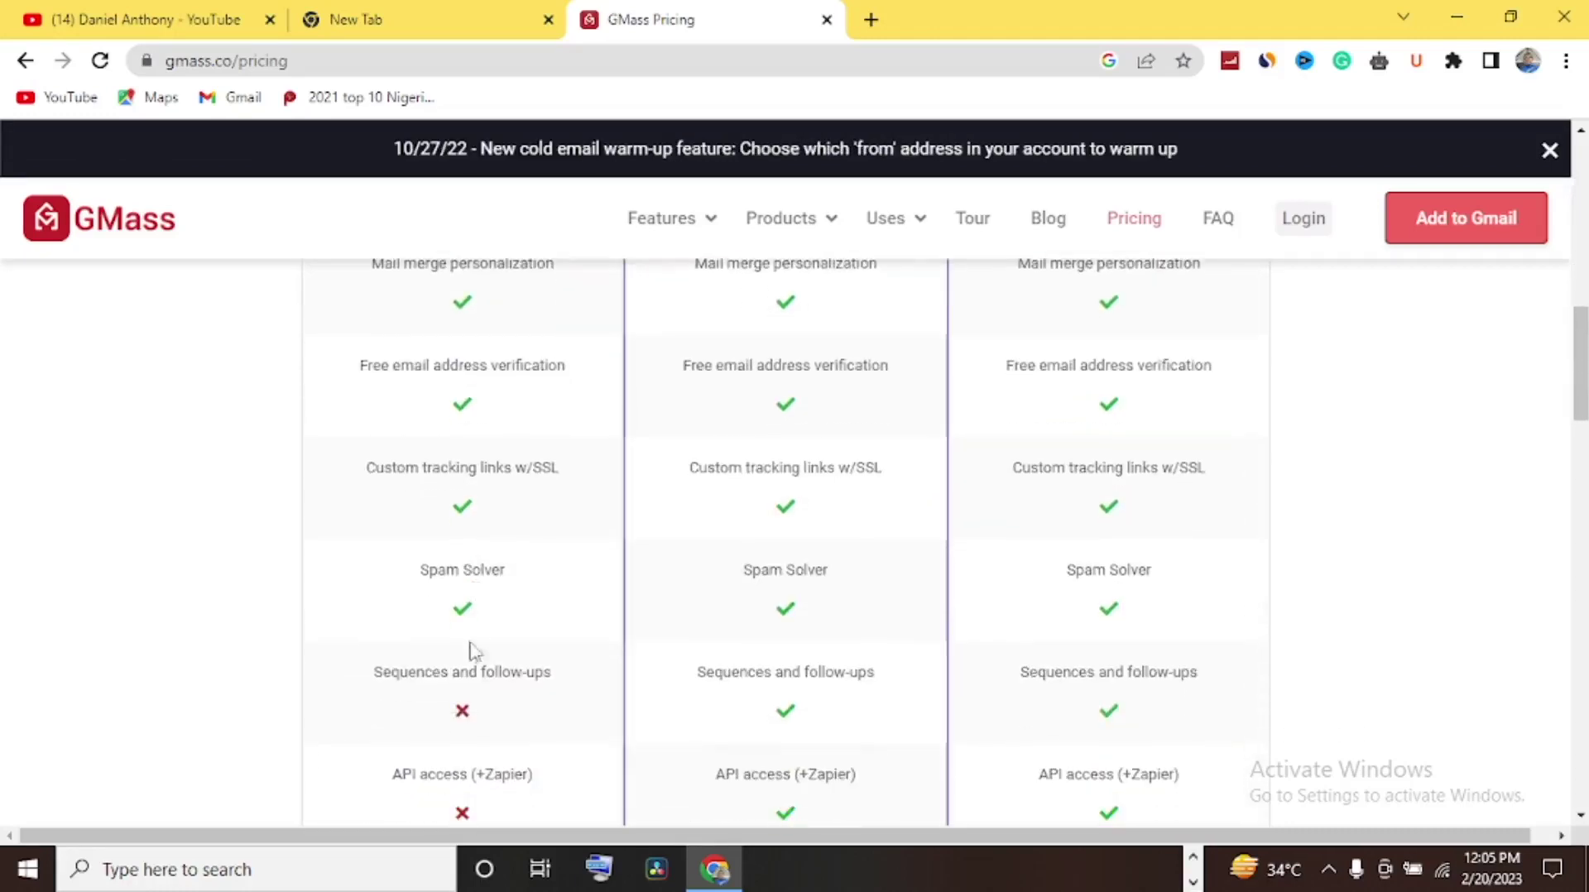
scroll(480, 679, "down", 3)
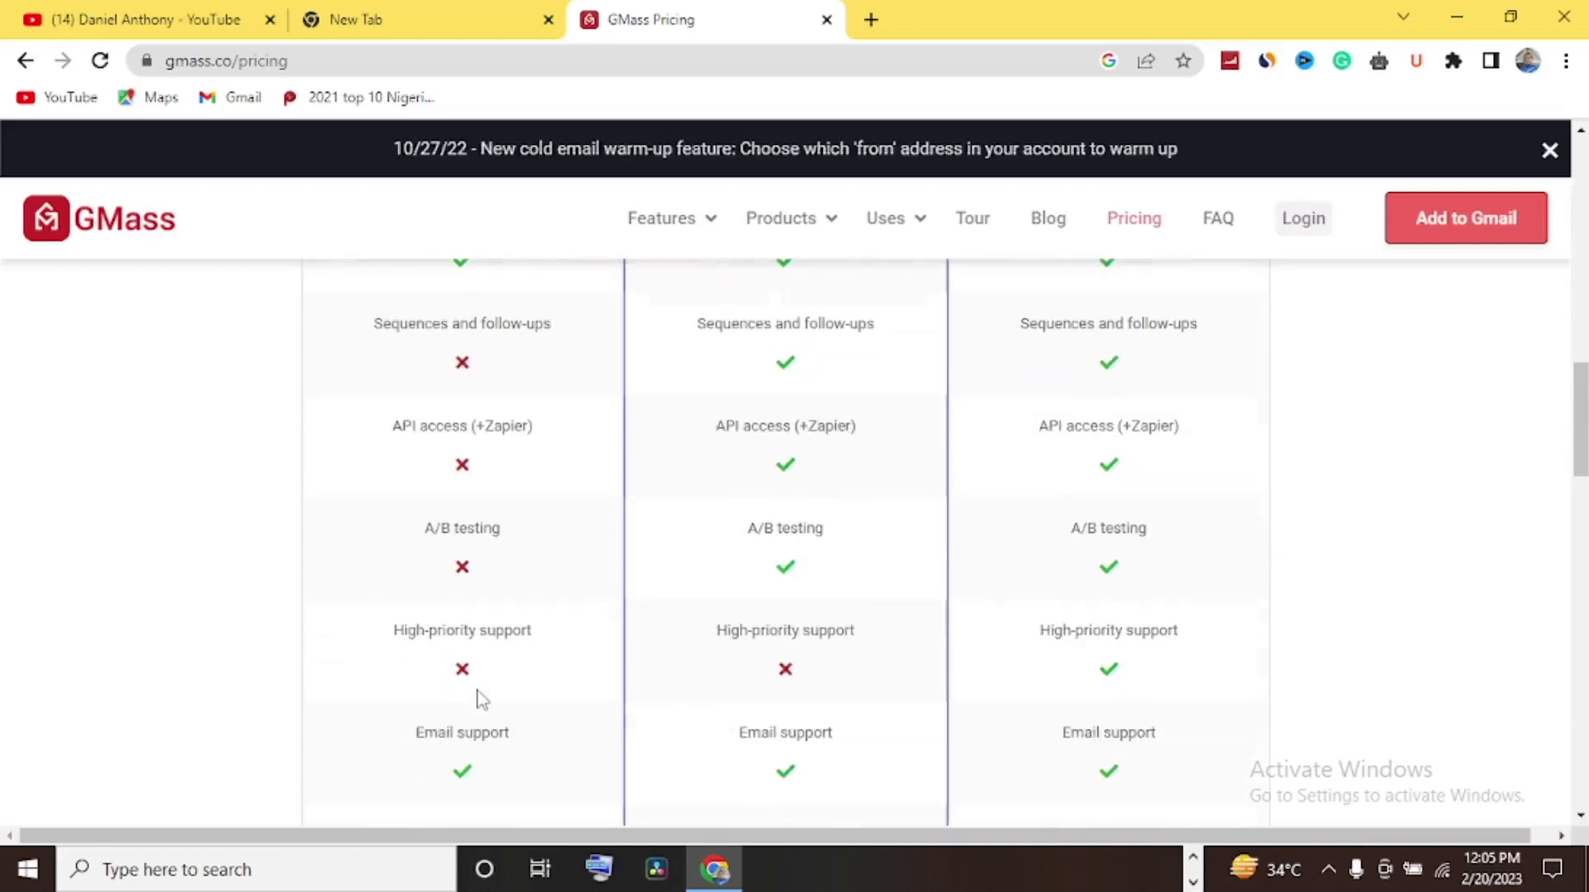
scroll(487, 728, "down", 1)
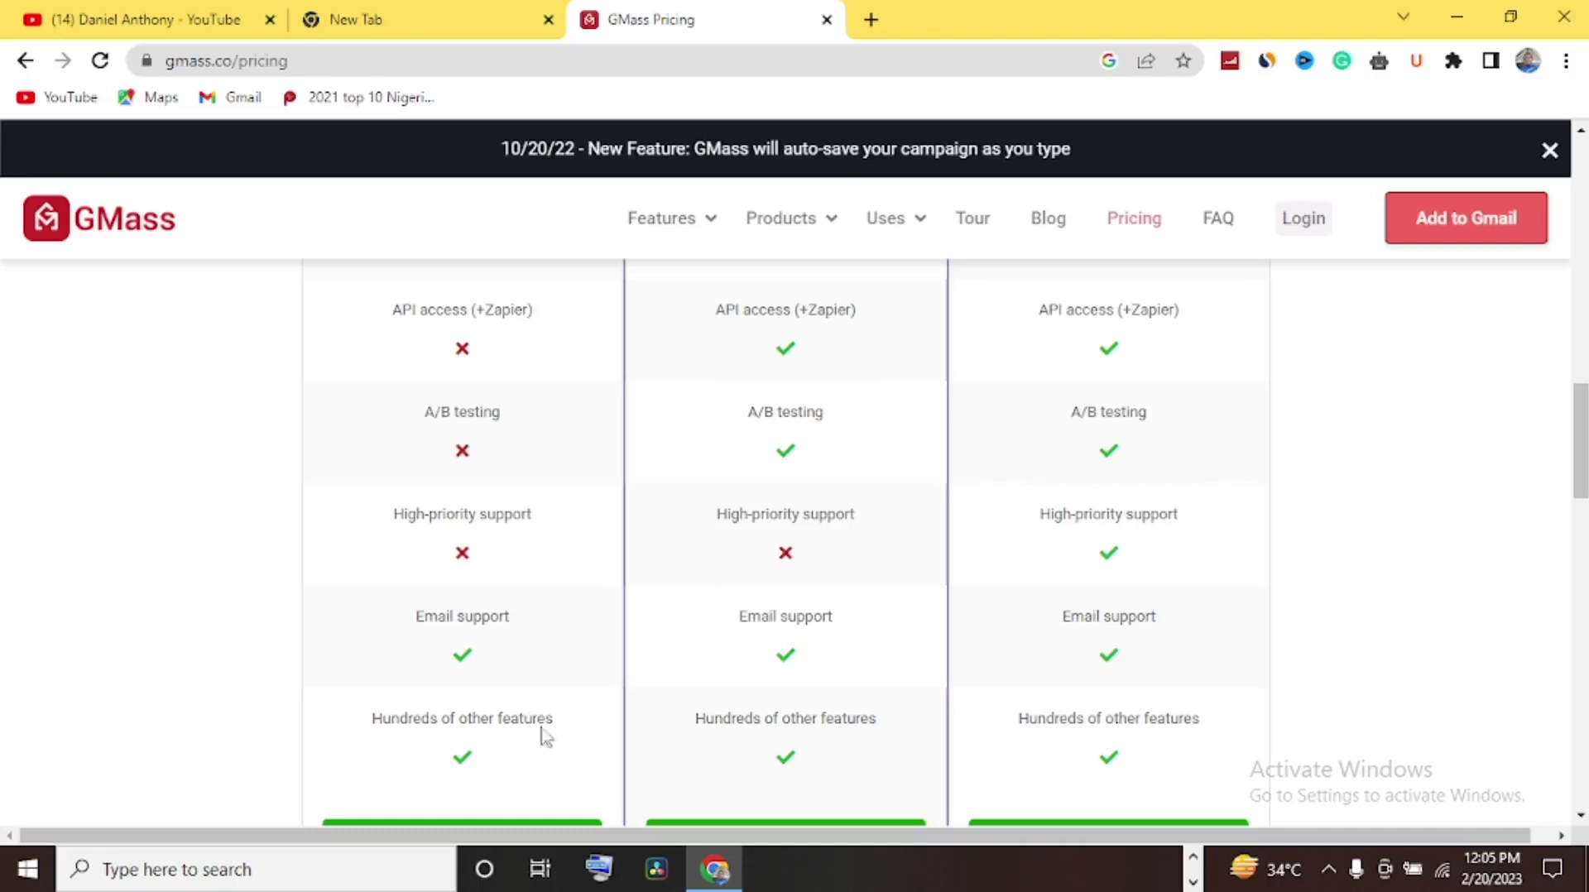
scroll(530, 749, "down", 2)
scroll(801, 522, "up", 15)
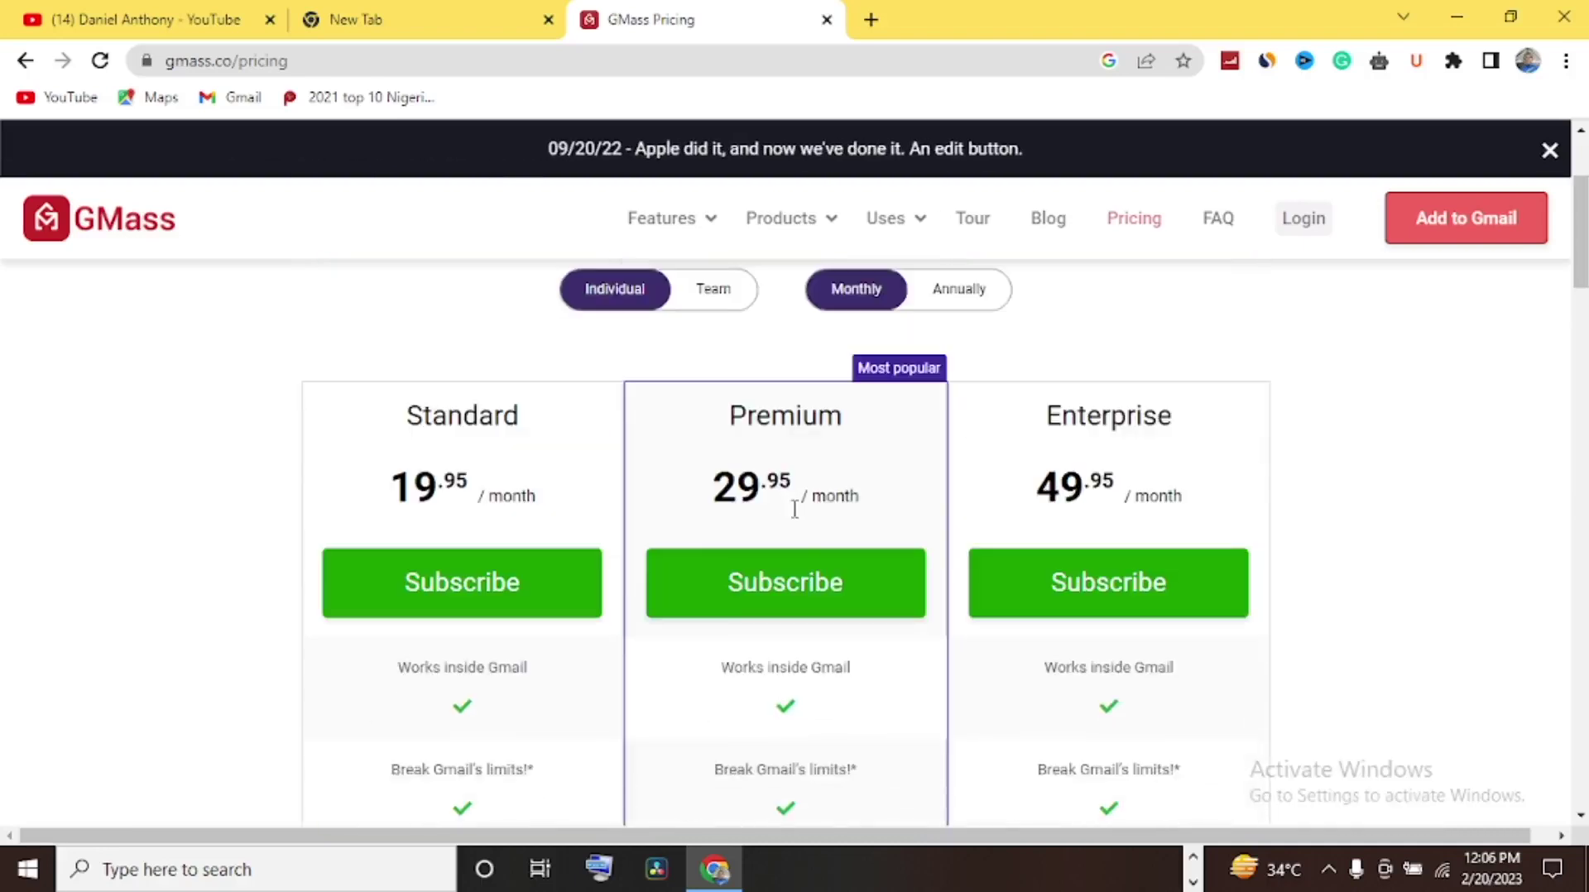
scroll(793, 507, "down", 4)
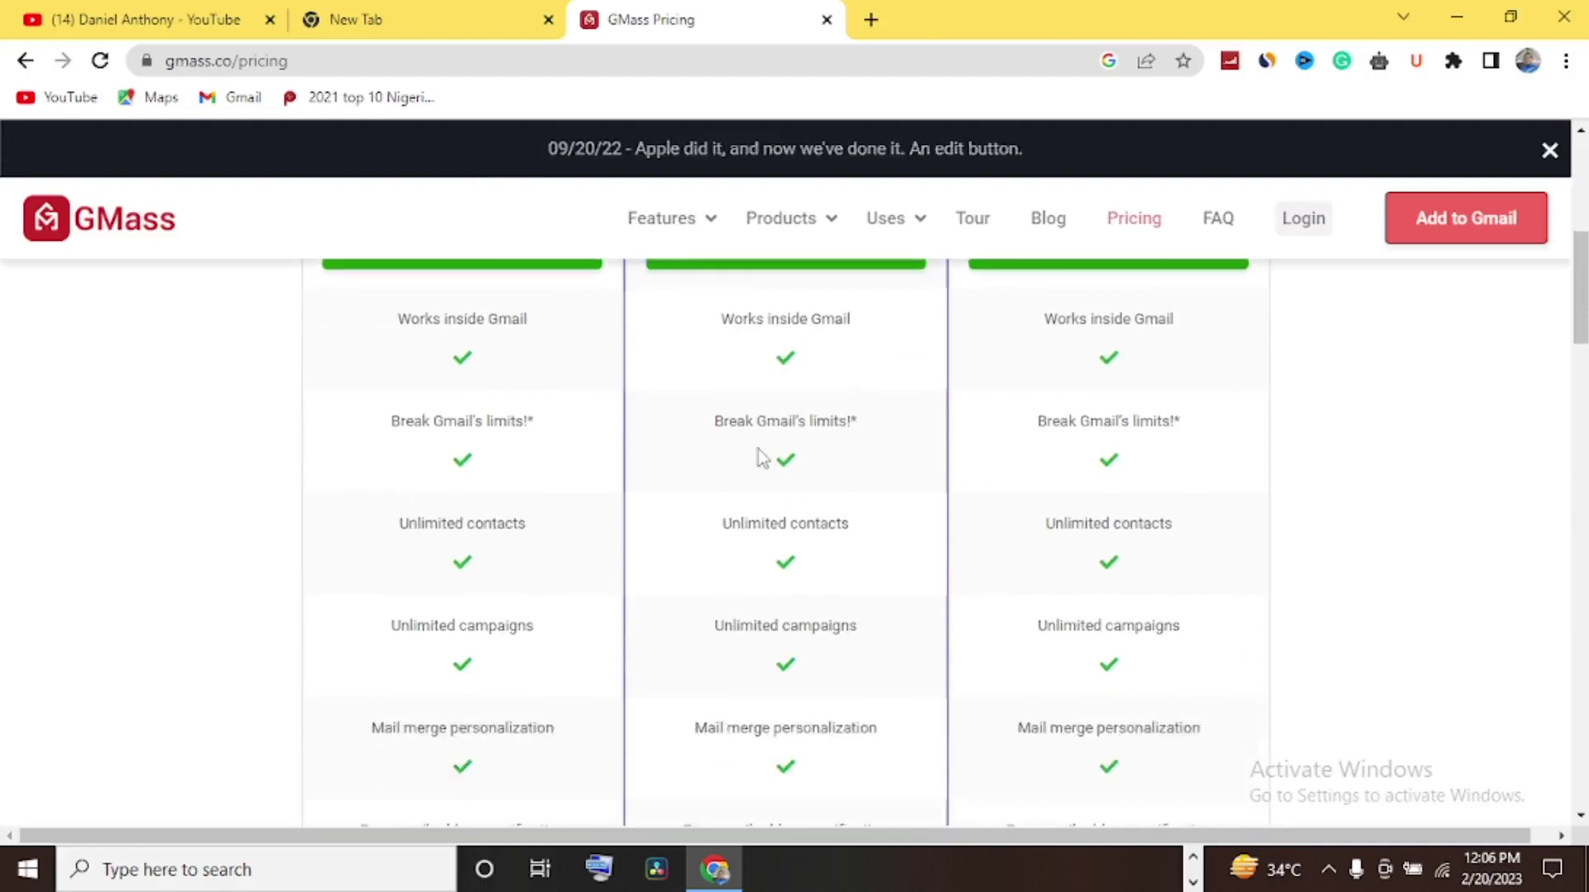
scroll(729, 533, "down", 1)
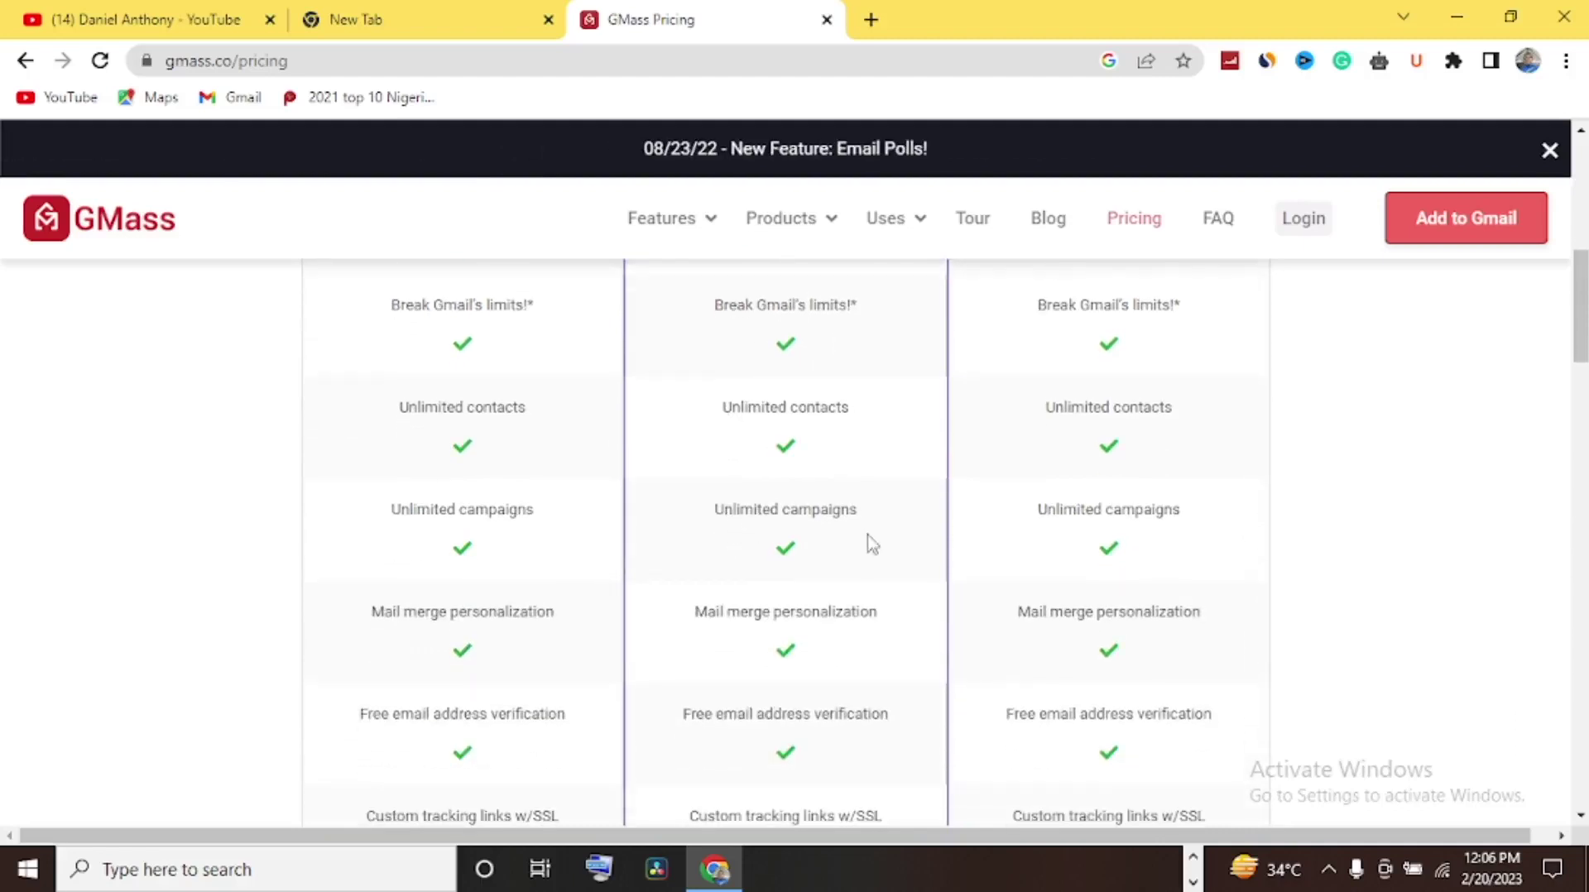
scroll(855, 651, "down", 1)
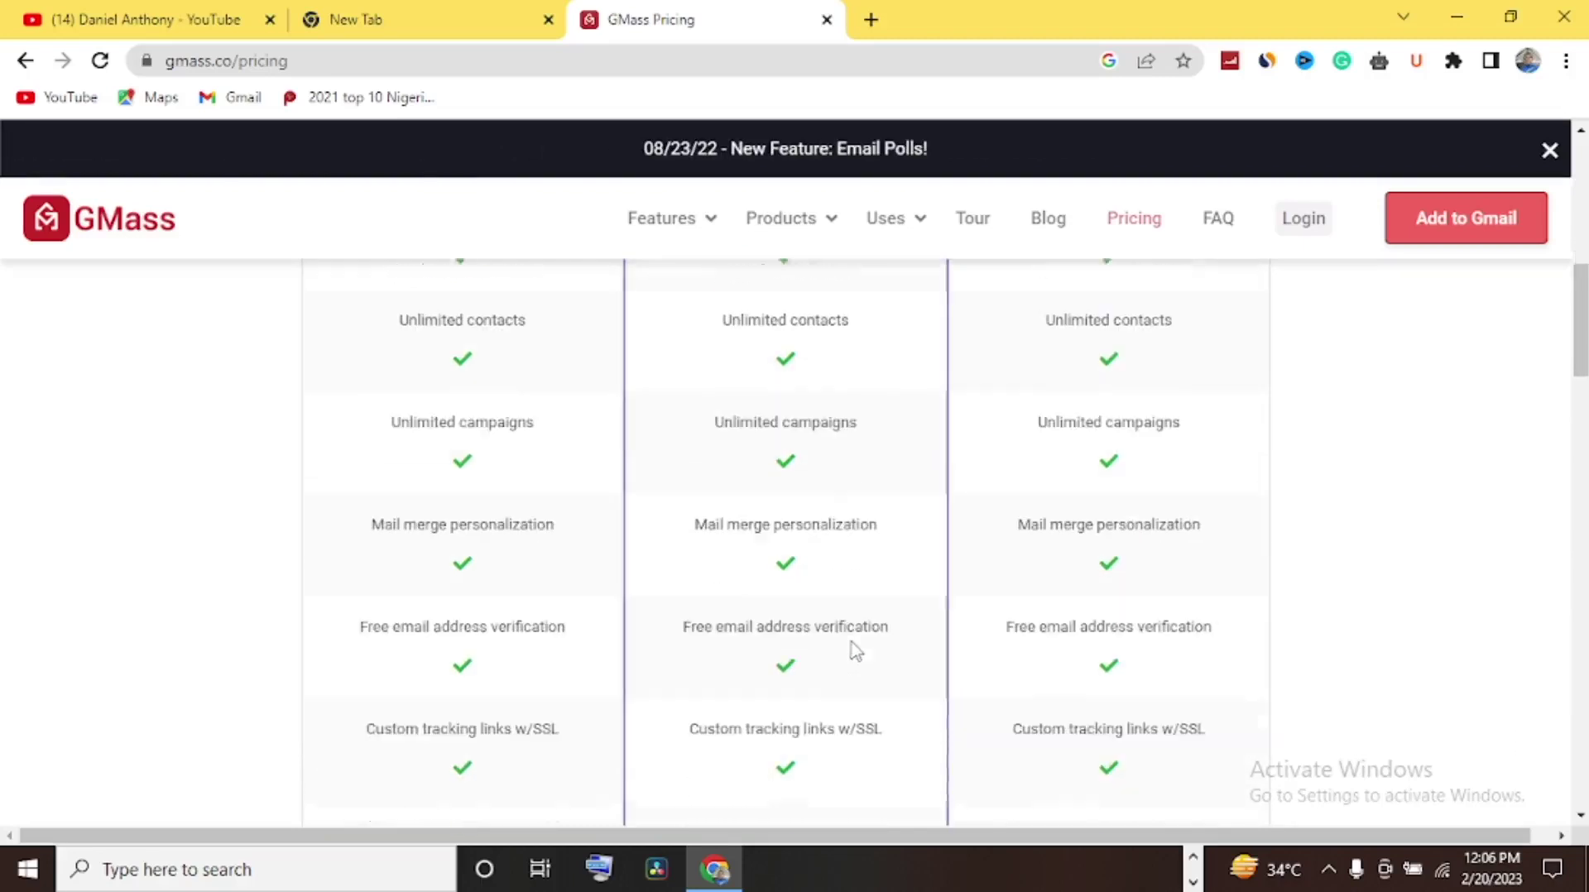
scroll(853, 649, "down", 1)
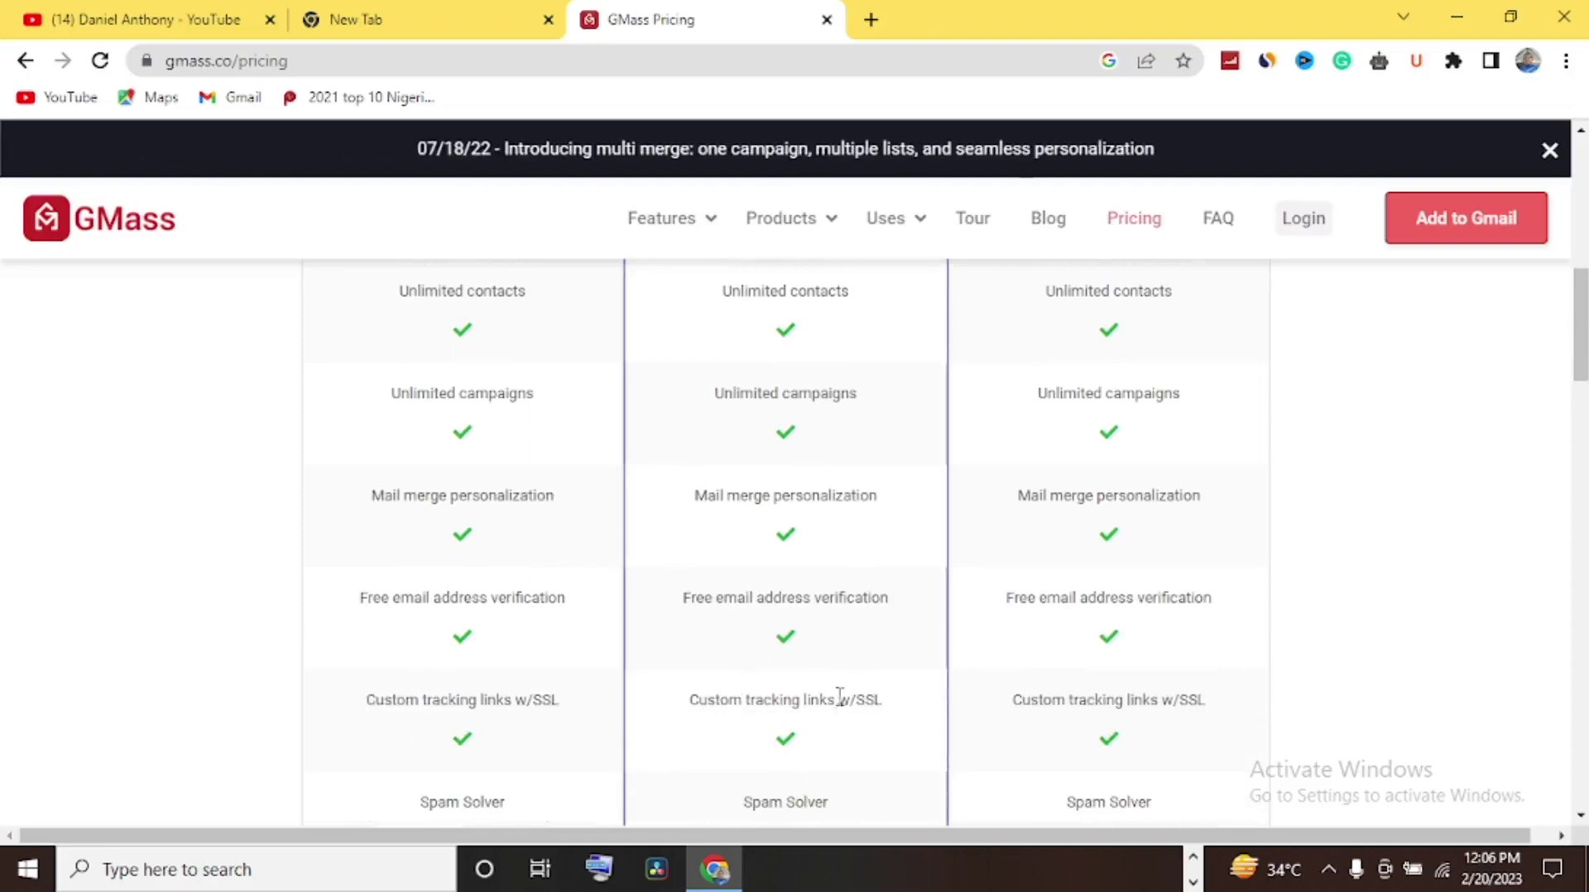
scroll(771, 700, "down", 2)
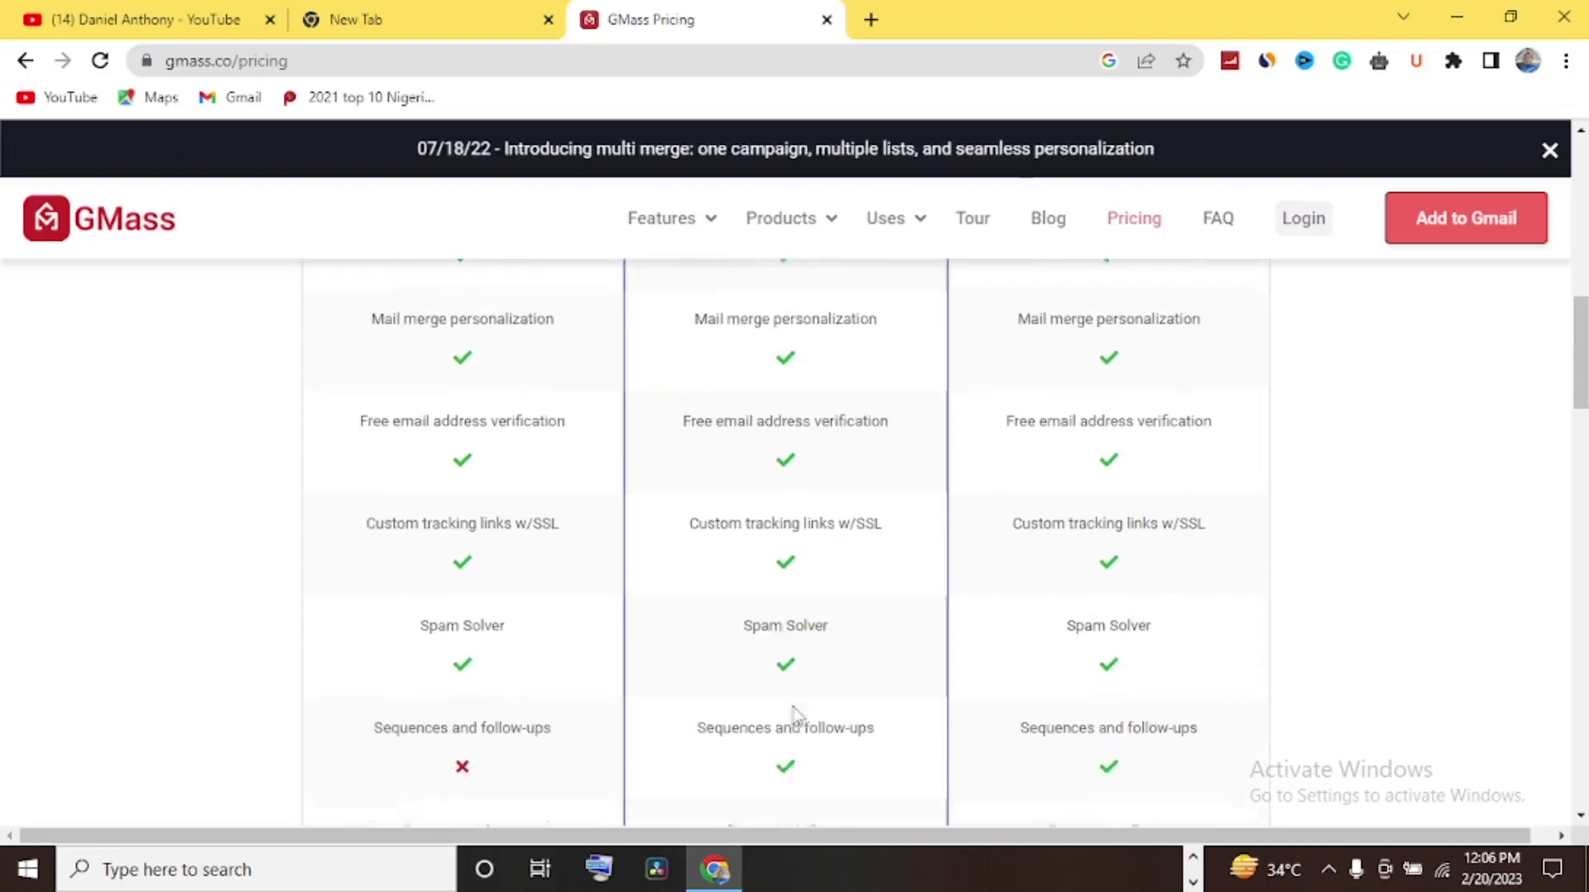
scroll(795, 714, "down", 1)
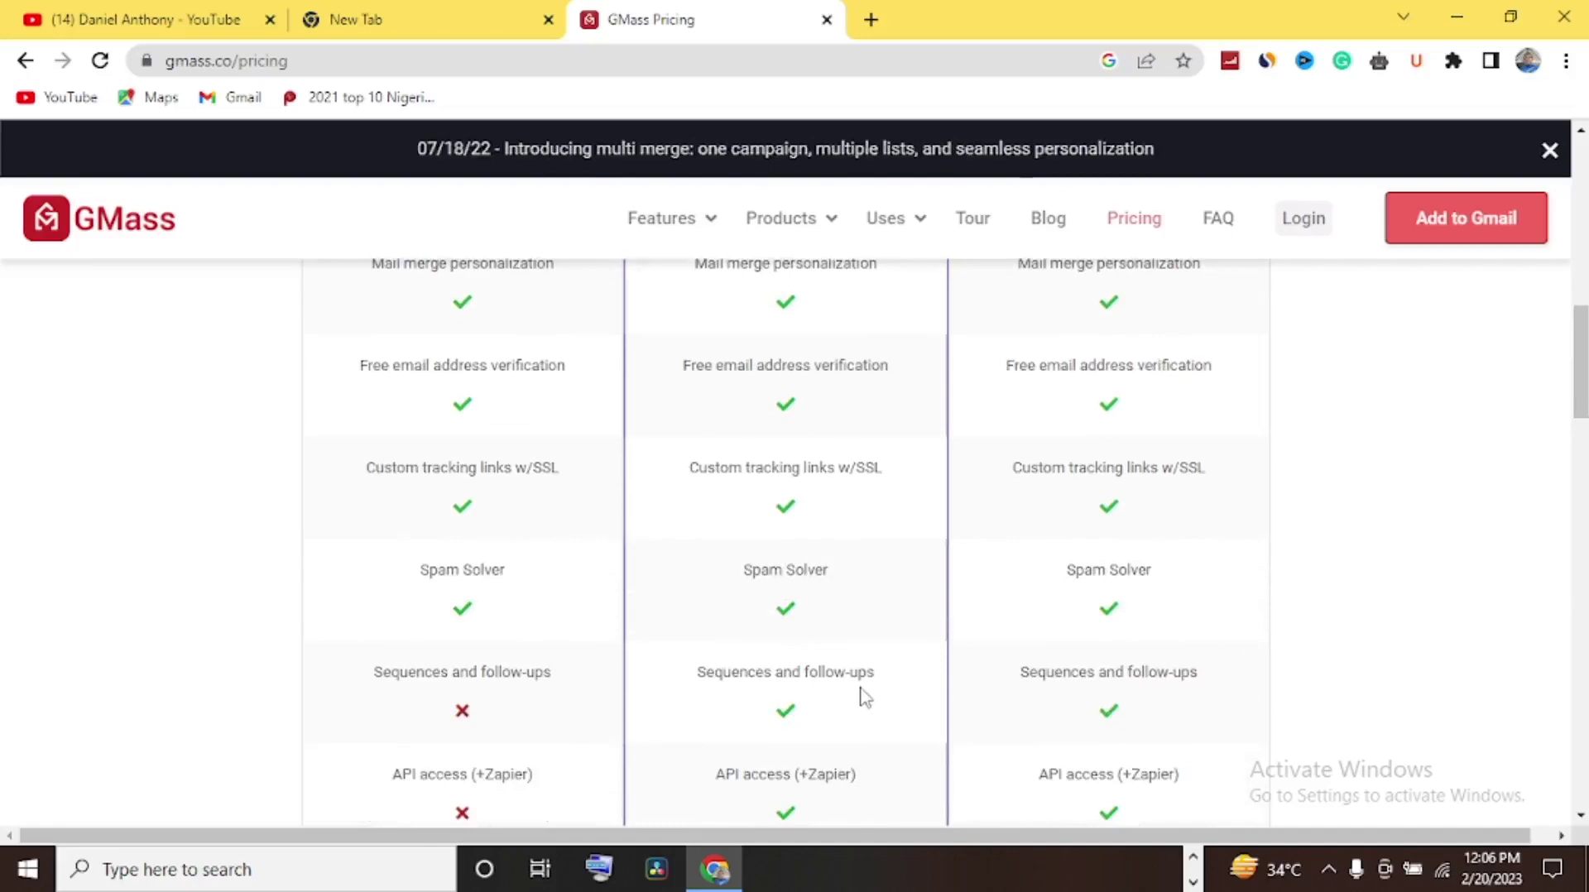
scroll(860, 695, "down", 1)
scroll(764, 678, "down", 1)
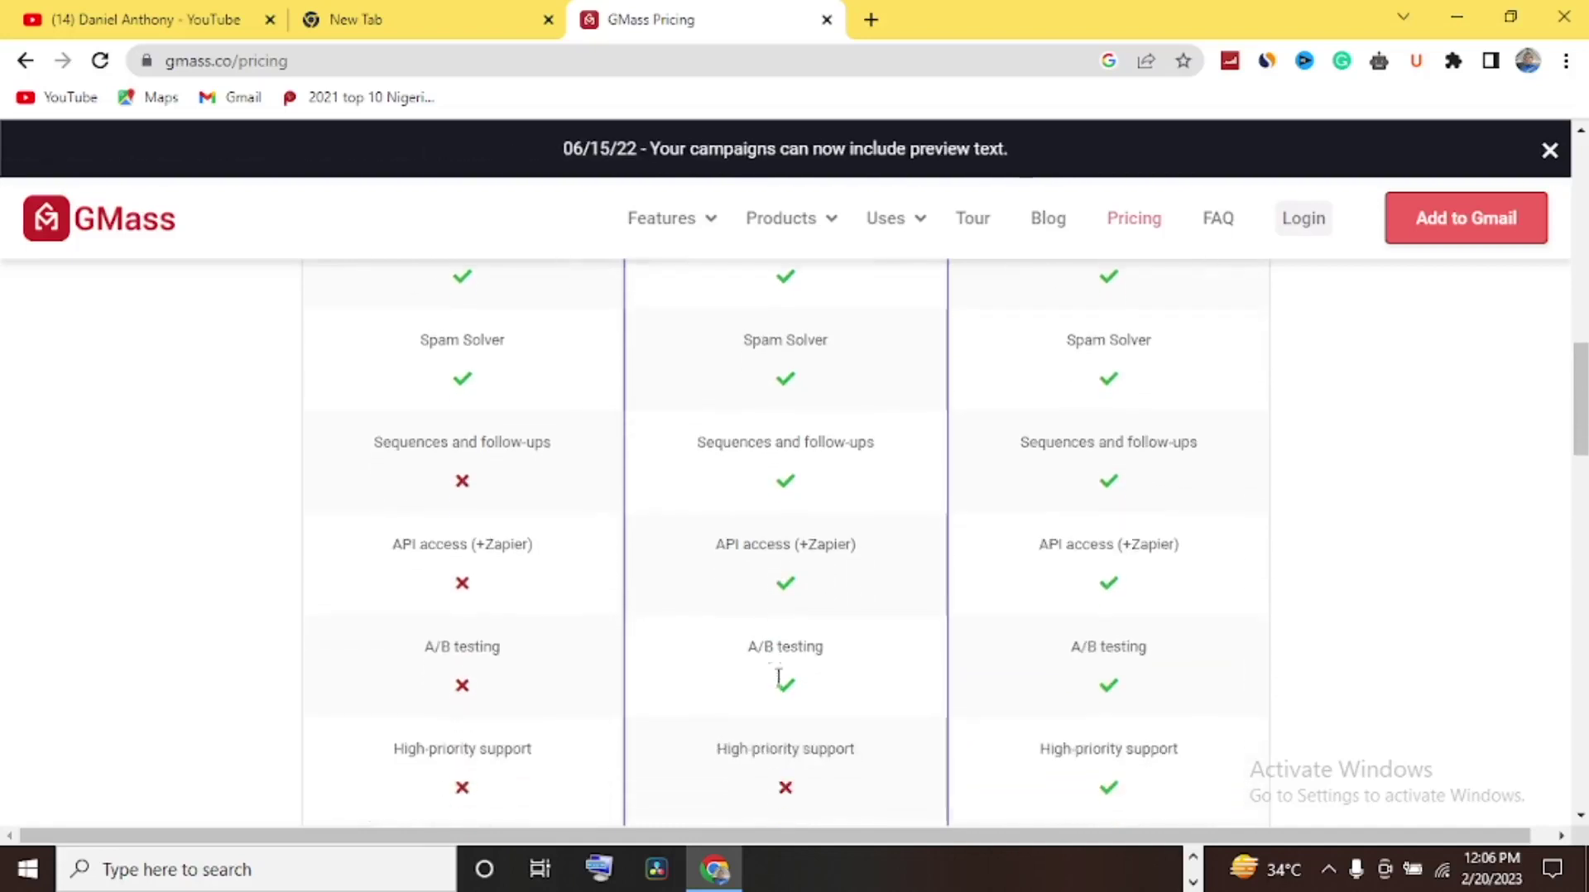
scroll(799, 669, "down", 1)
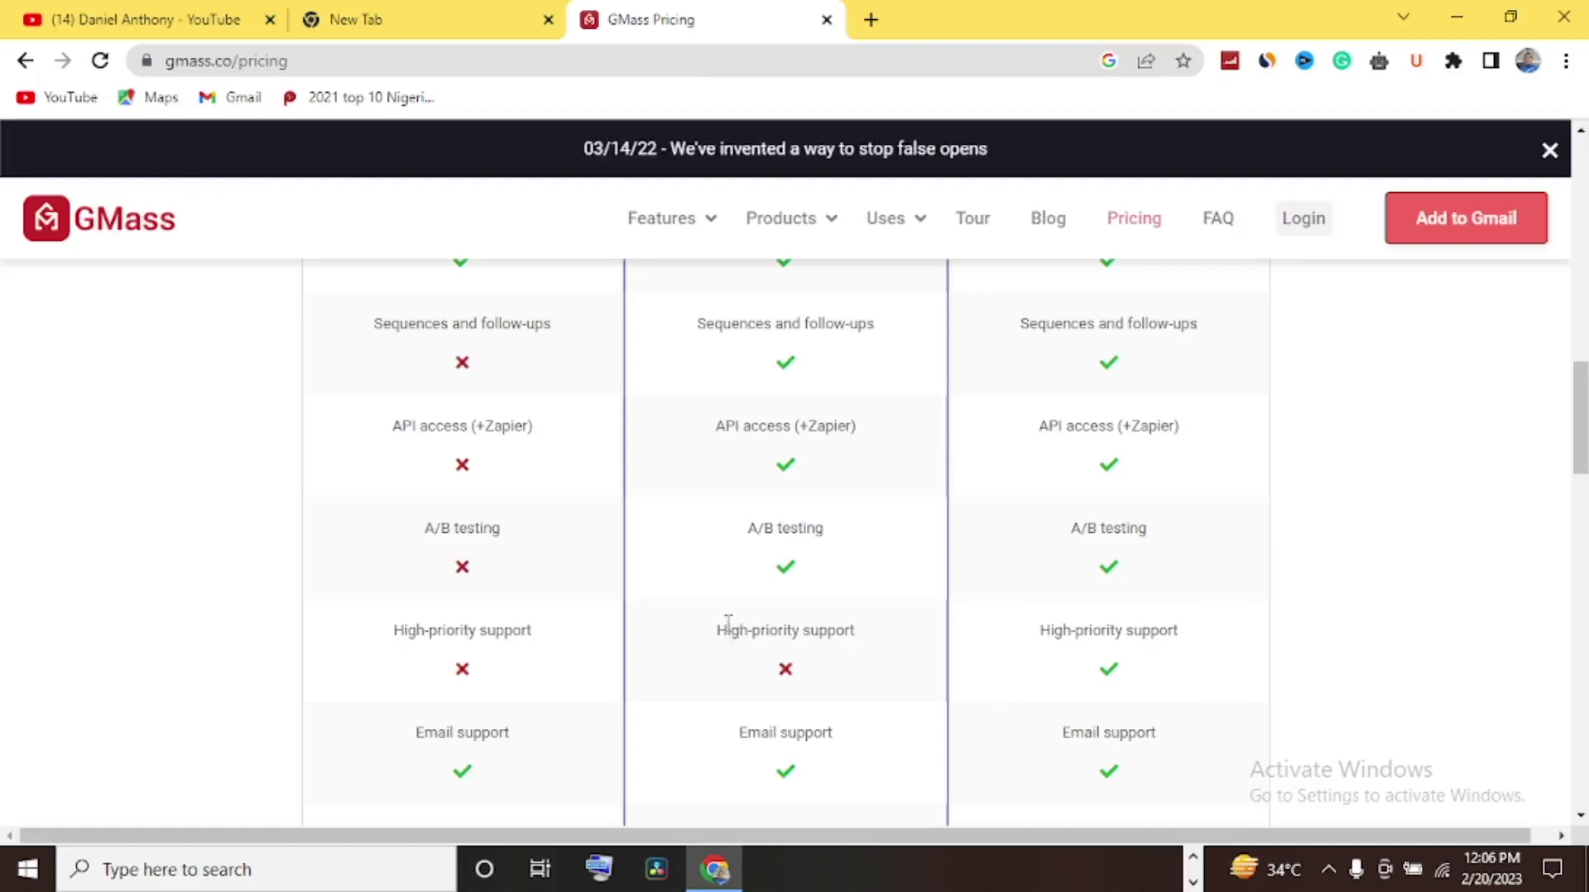
scroll(832, 661, "down", 1)
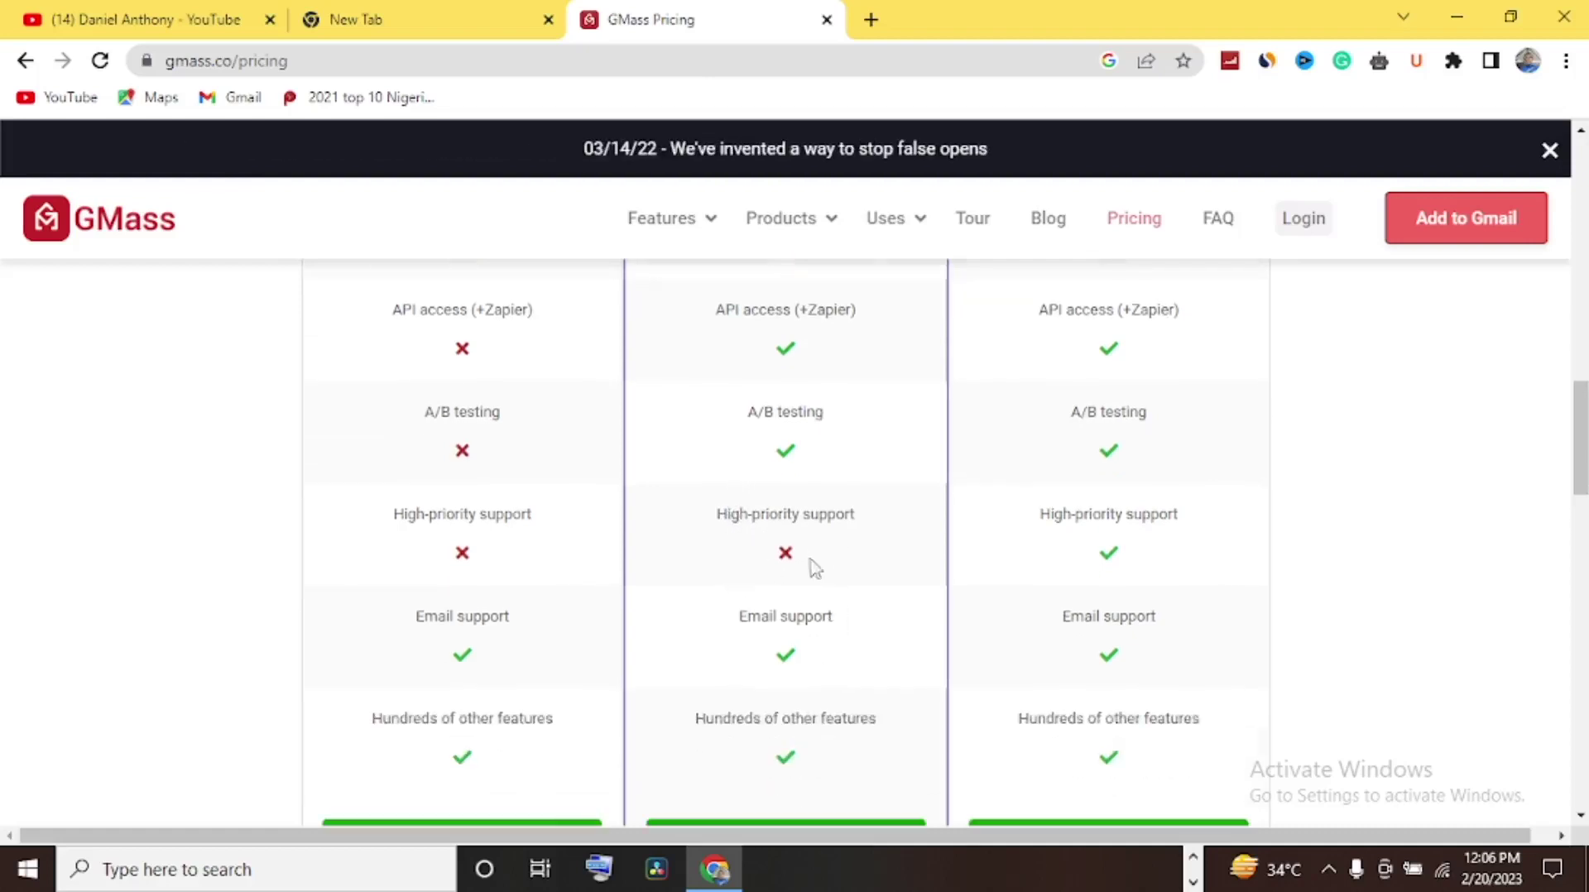
scroll(791, 678, "down", 1)
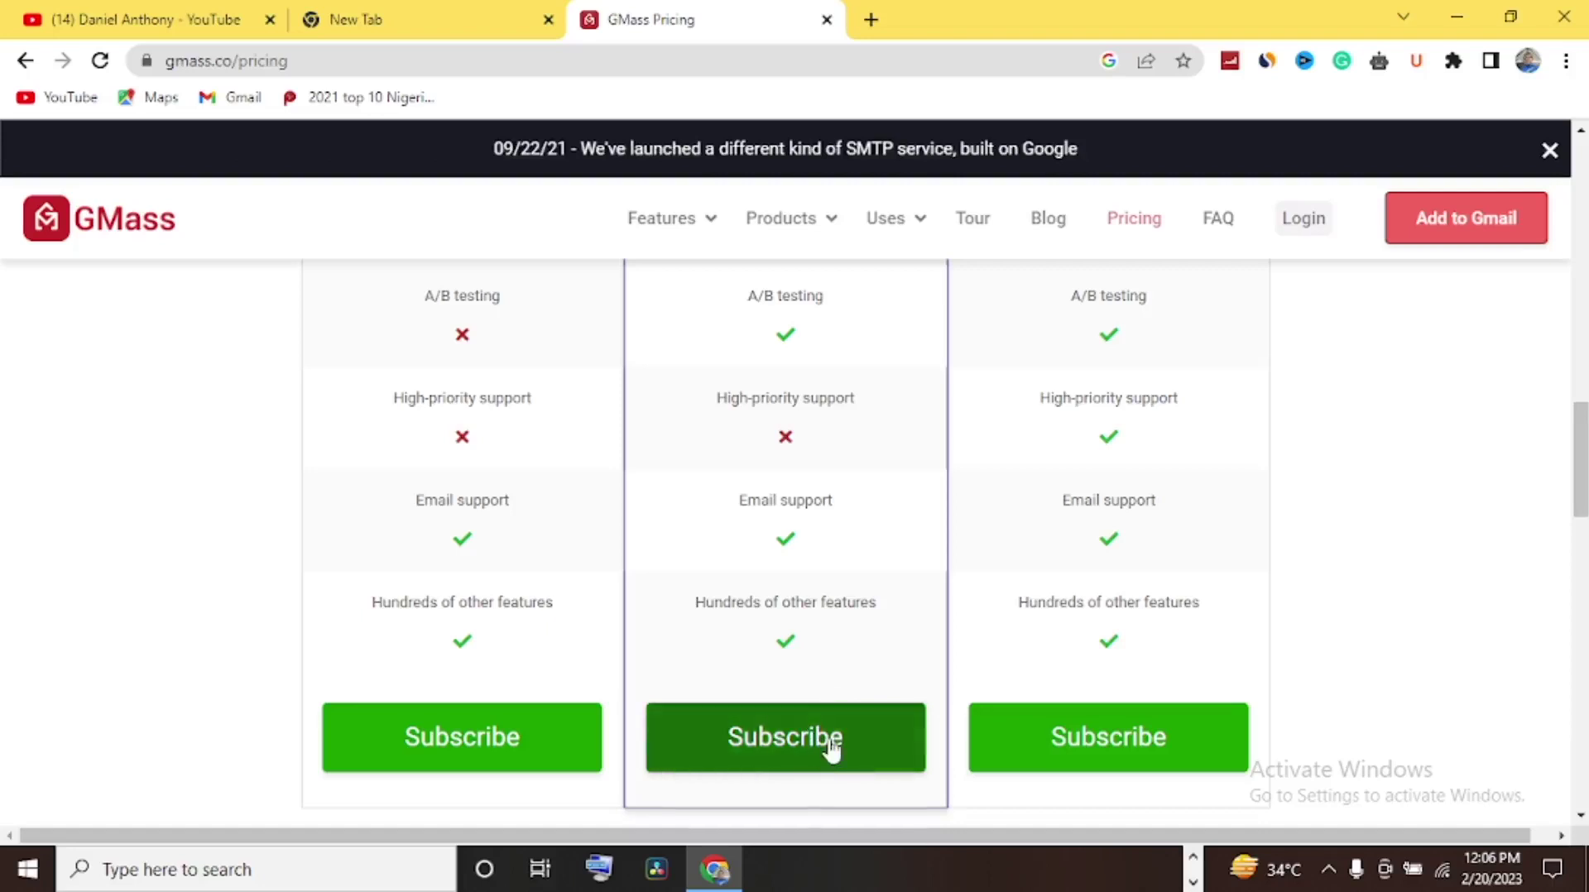
scroll(835, 749, "up", 3)
scroll(834, 747, "up", 14)
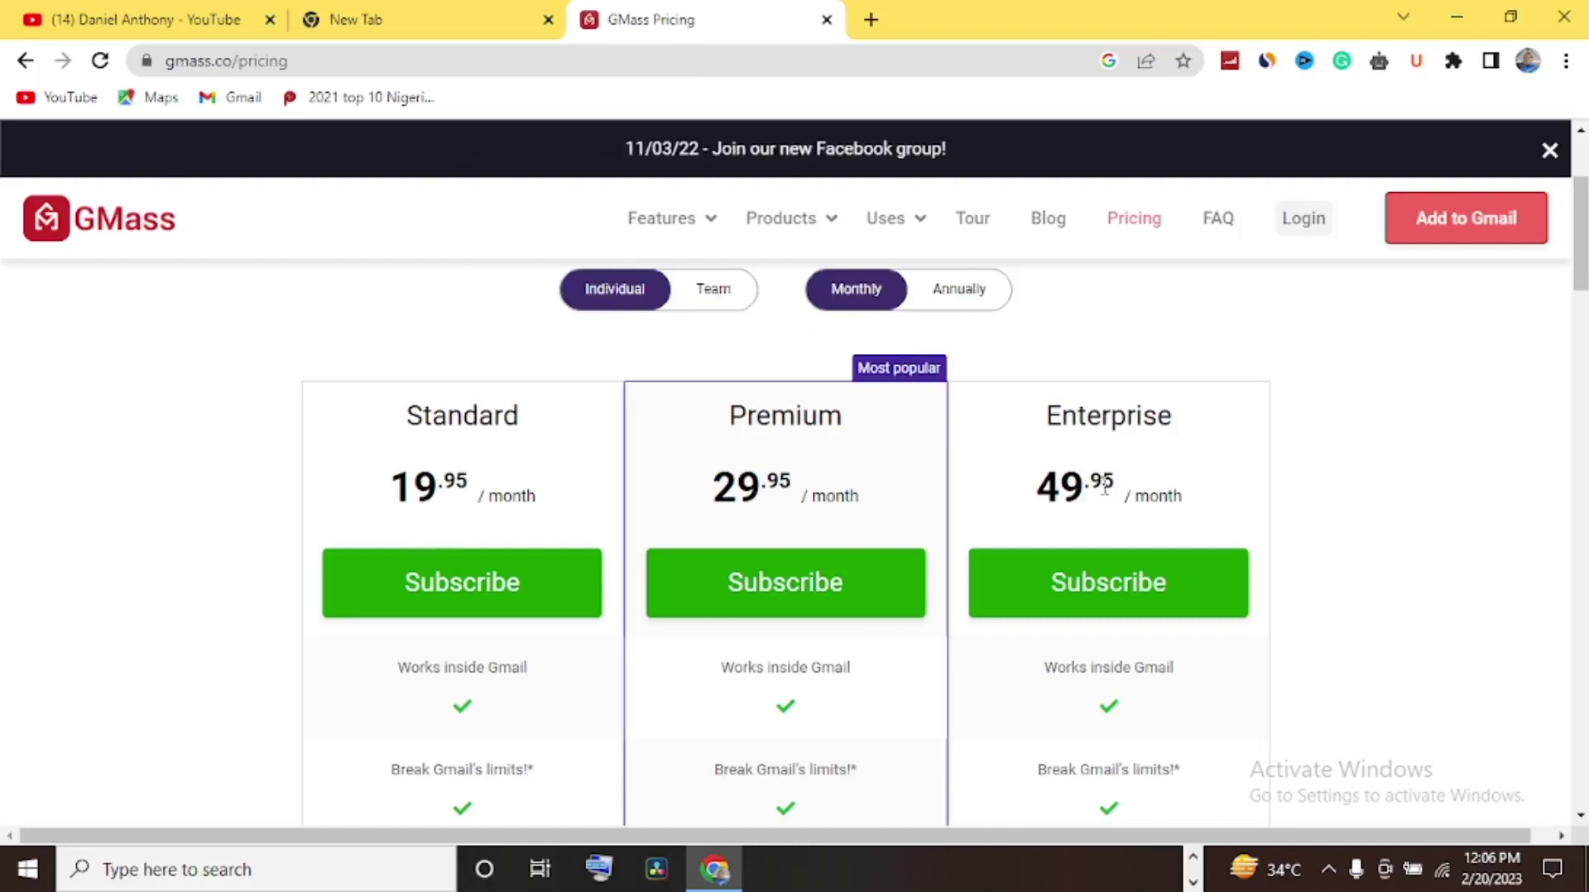
Scroll down through the GMass pricing comparison table.
scroll(1105, 492, "down", 1)
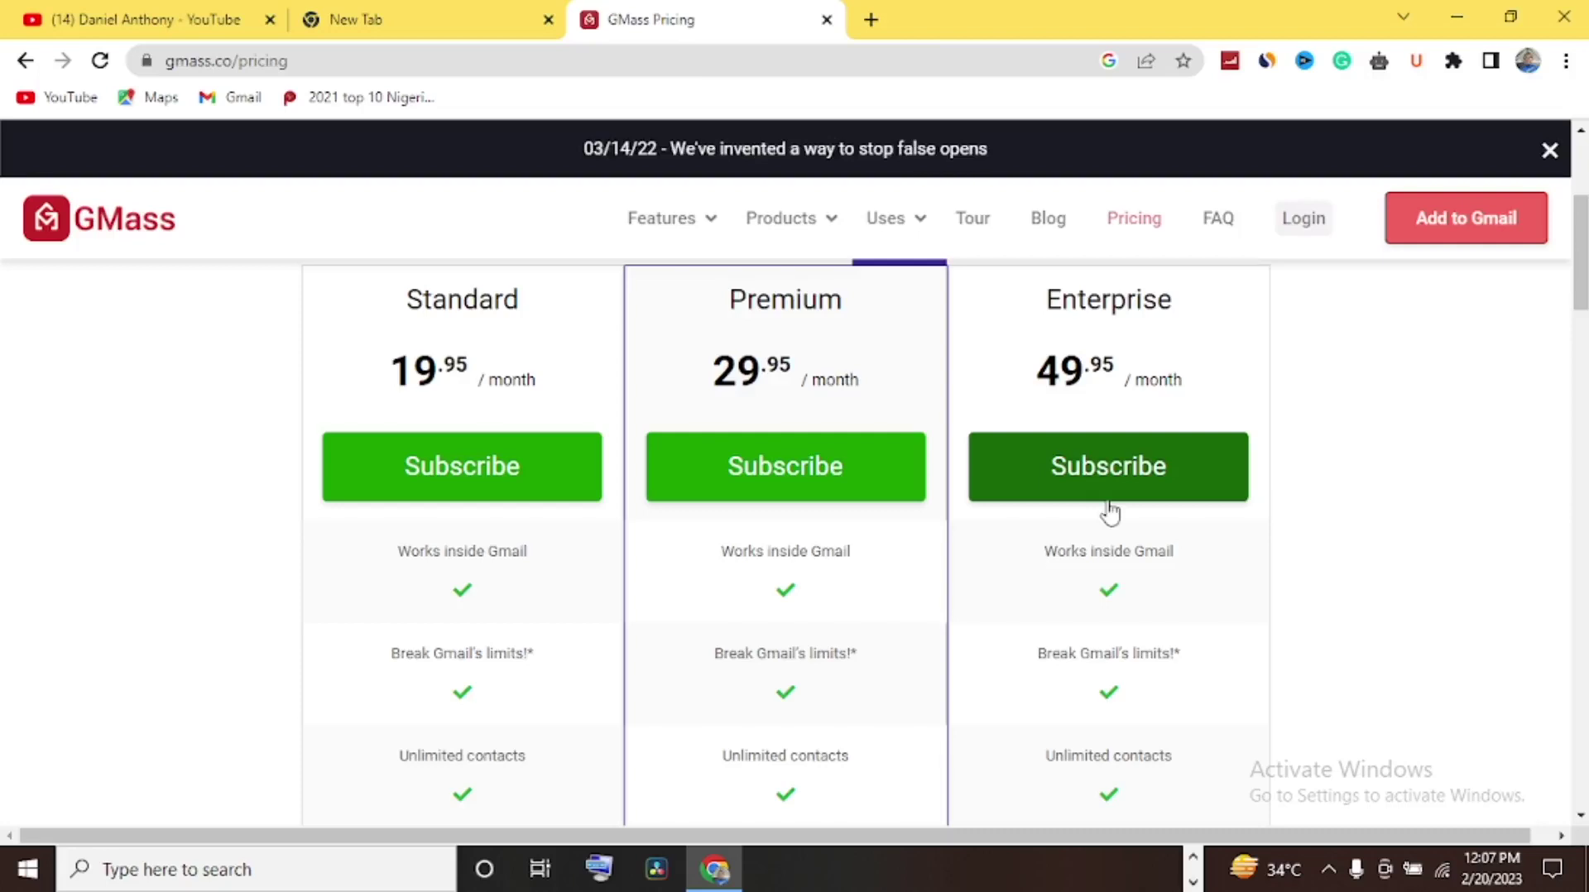
scroll(1157, 527, "down", 1)
scroll(1156, 527, "down", 3)
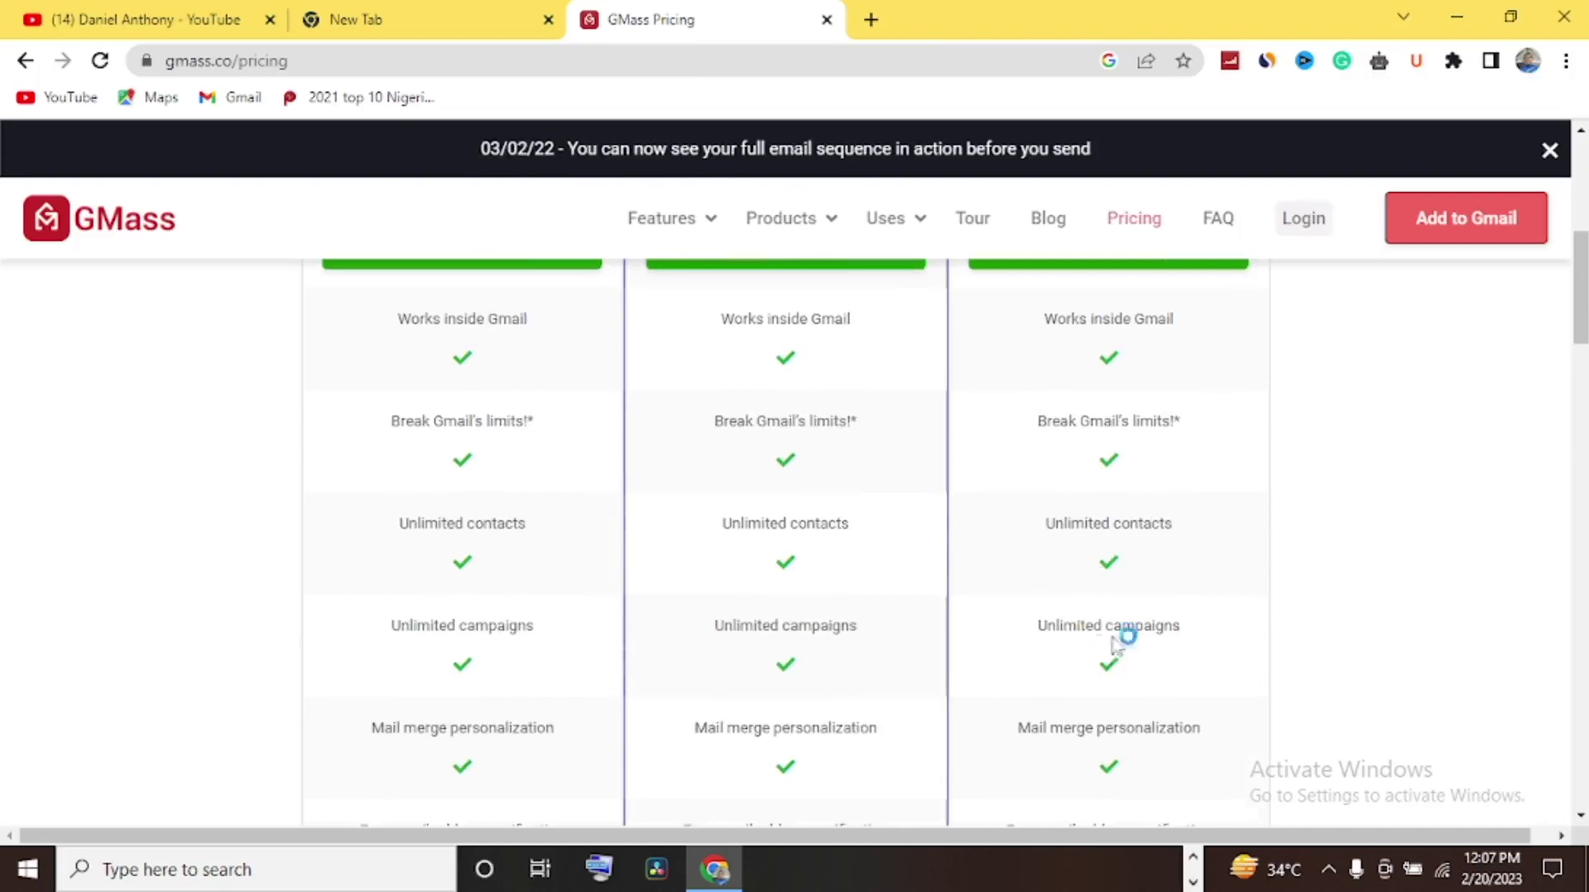
scroll(1121, 638, "down", 2)
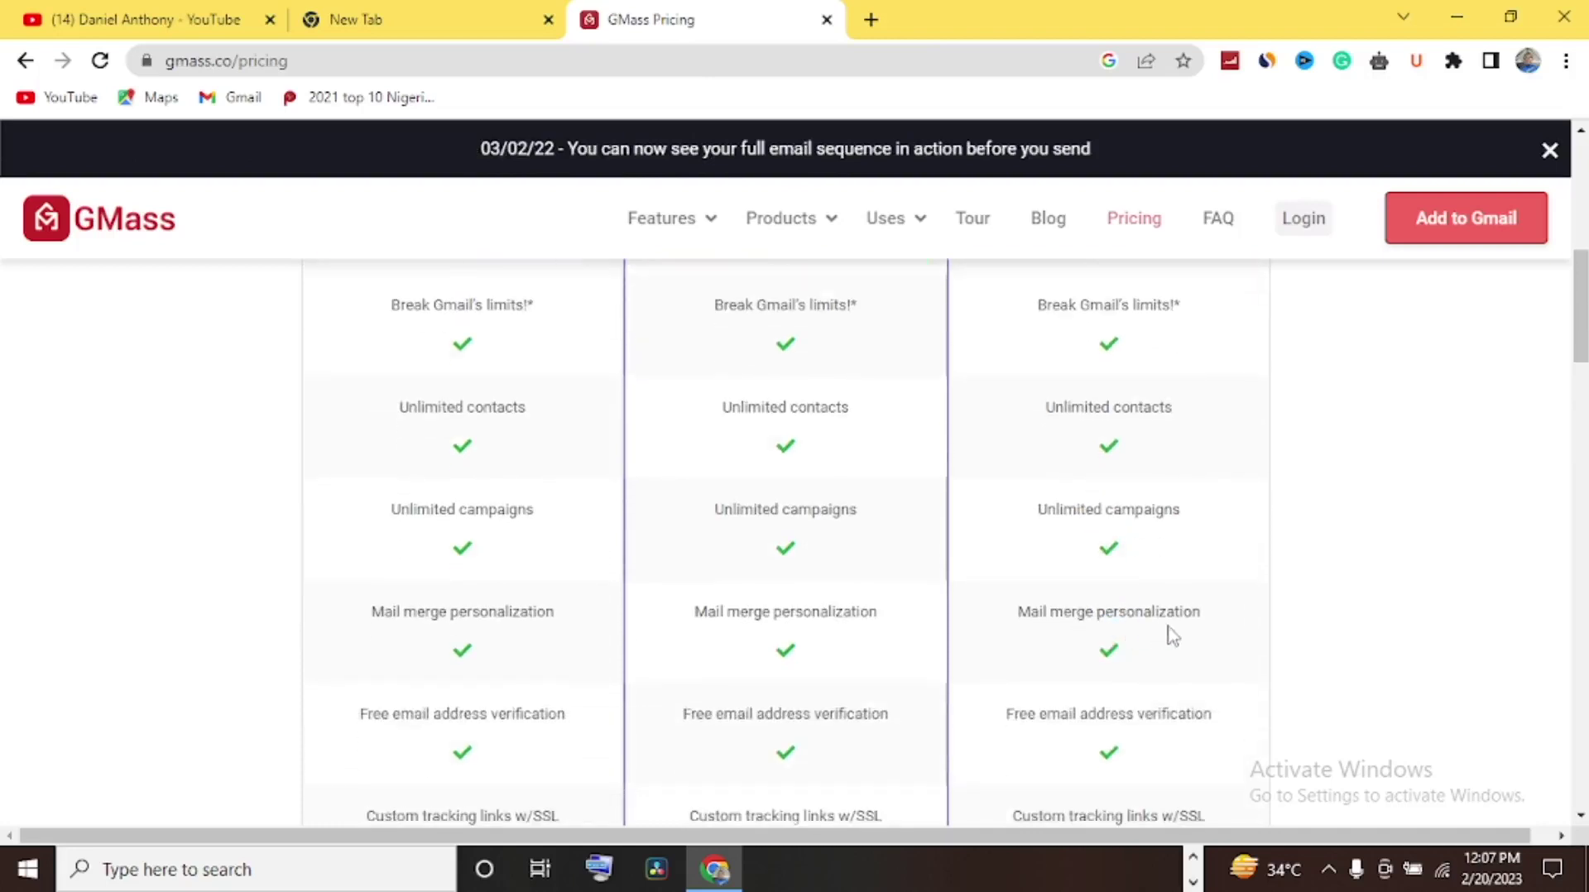
scroll(1168, 635, "down", 1)
scroll(1159, 633, "down", 1)
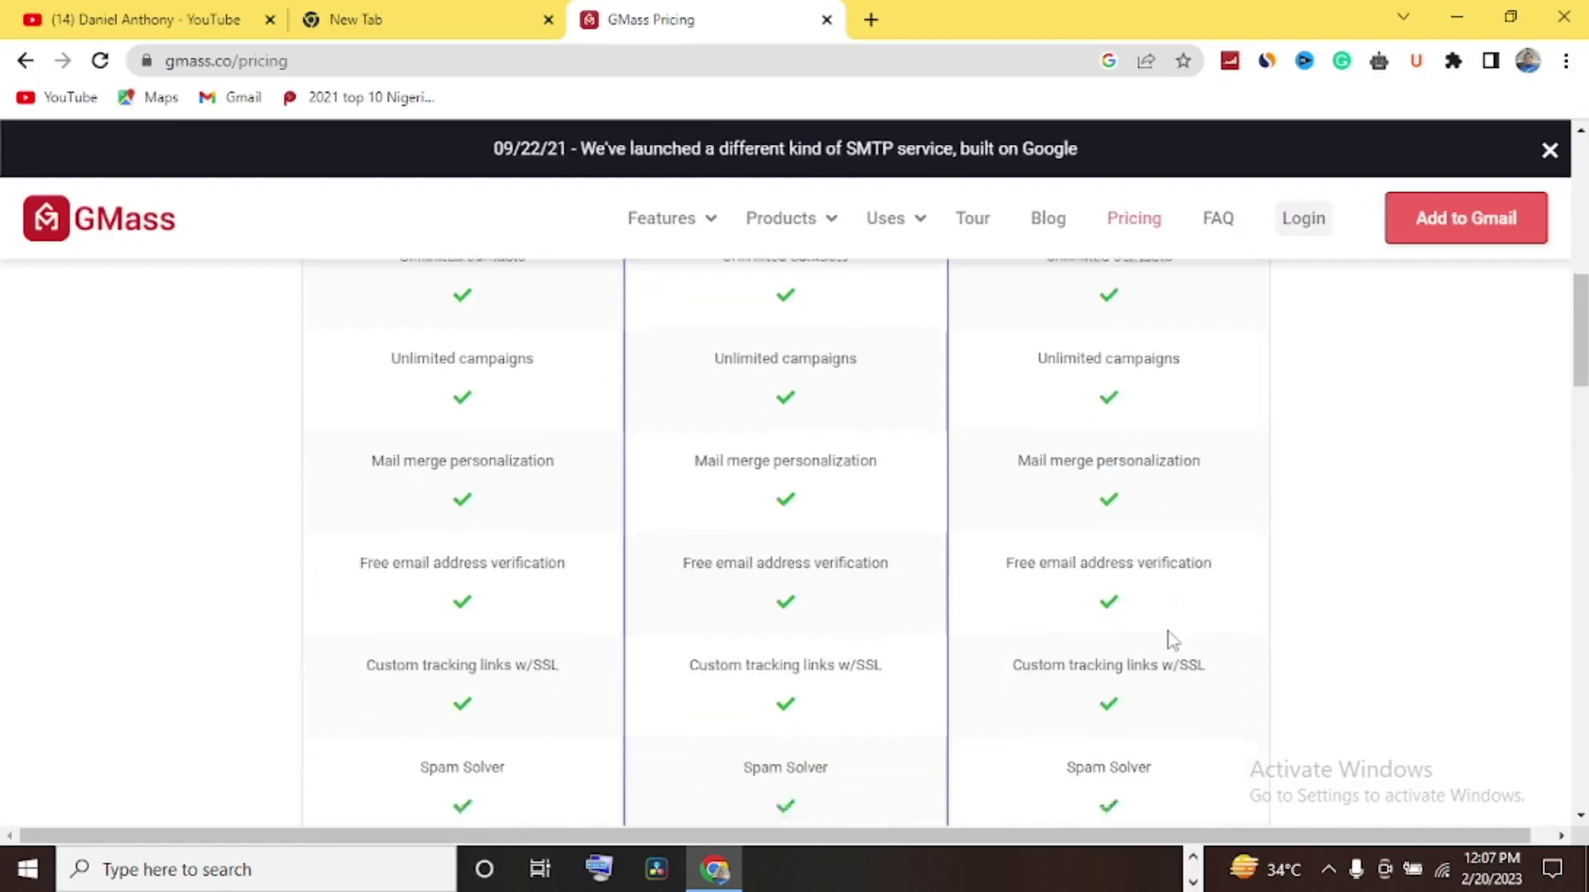
scroll(1169, 638, "down", 1)
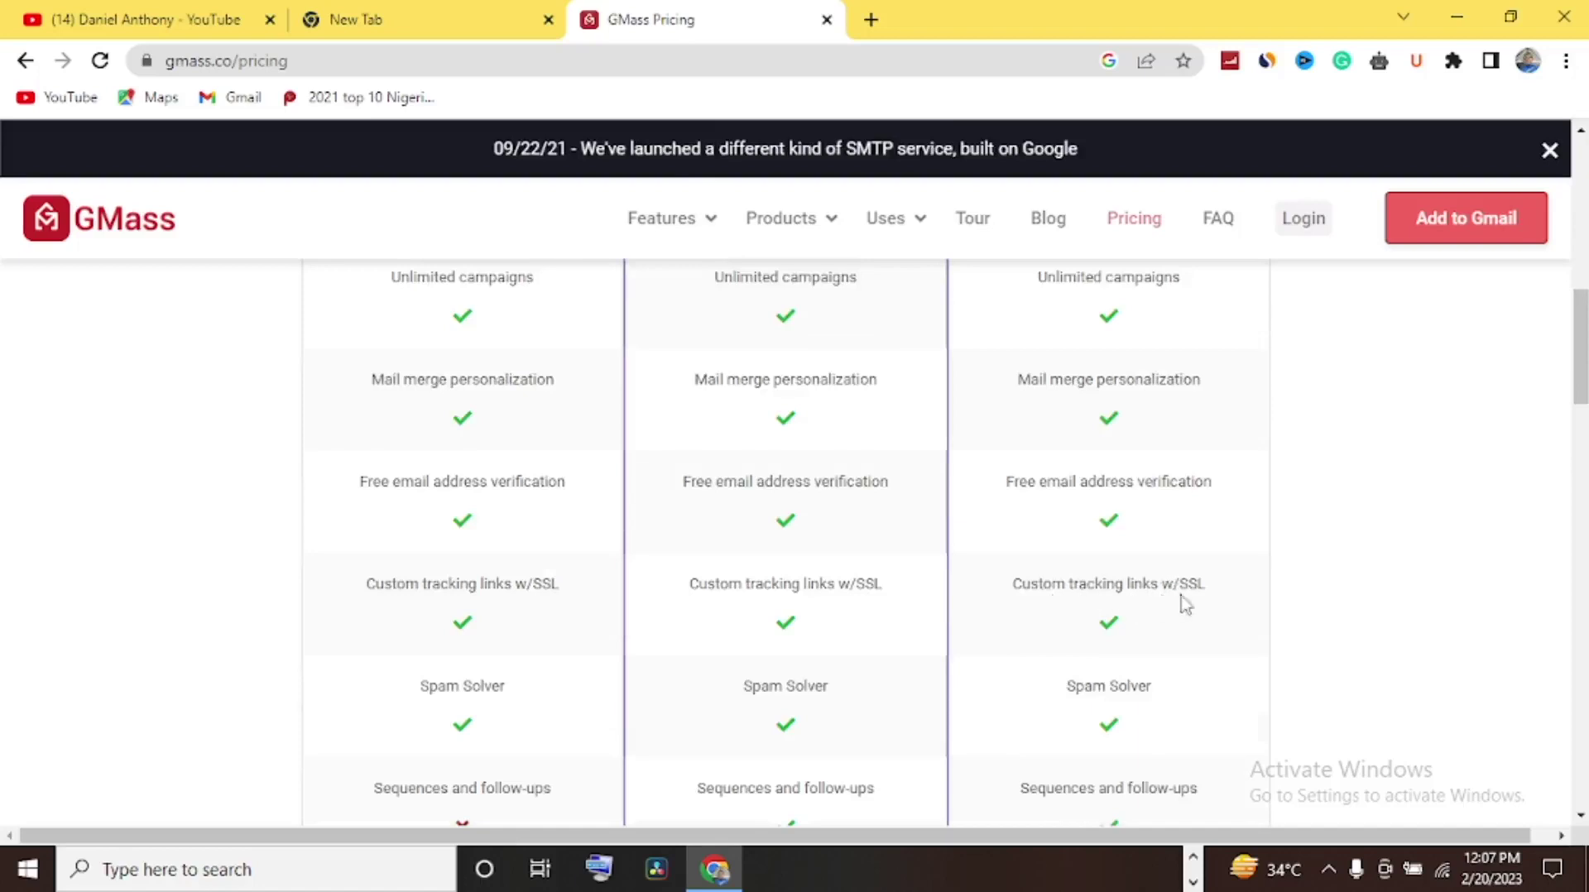
scroll(1169, 603, "down", 1)
scroll(1105, 613, "down", 1)
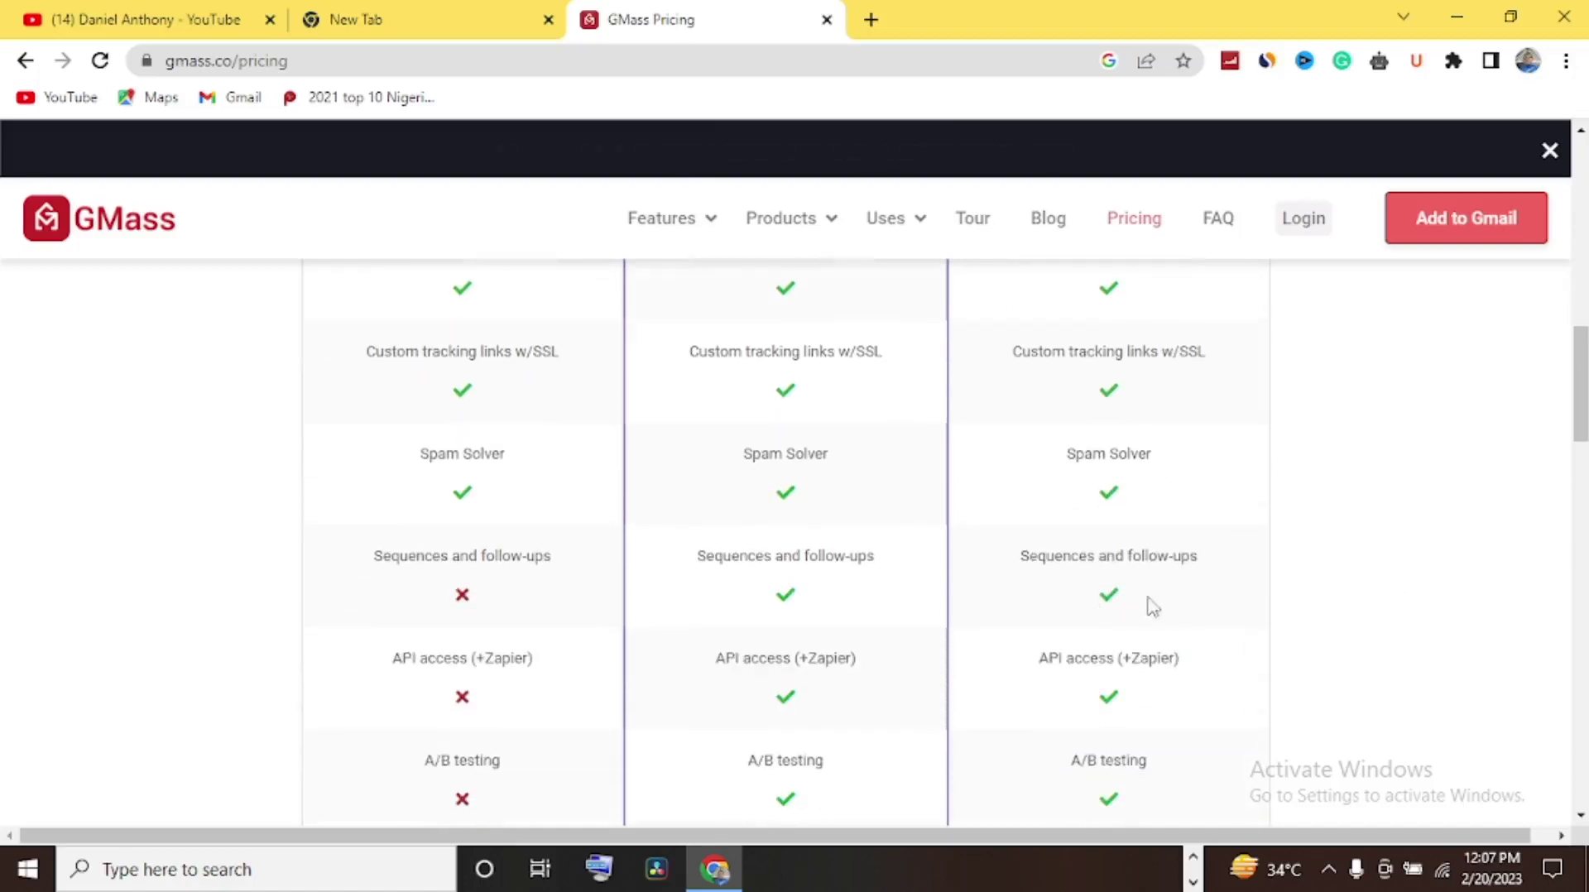
scroll(1107, 680, "down", 1)
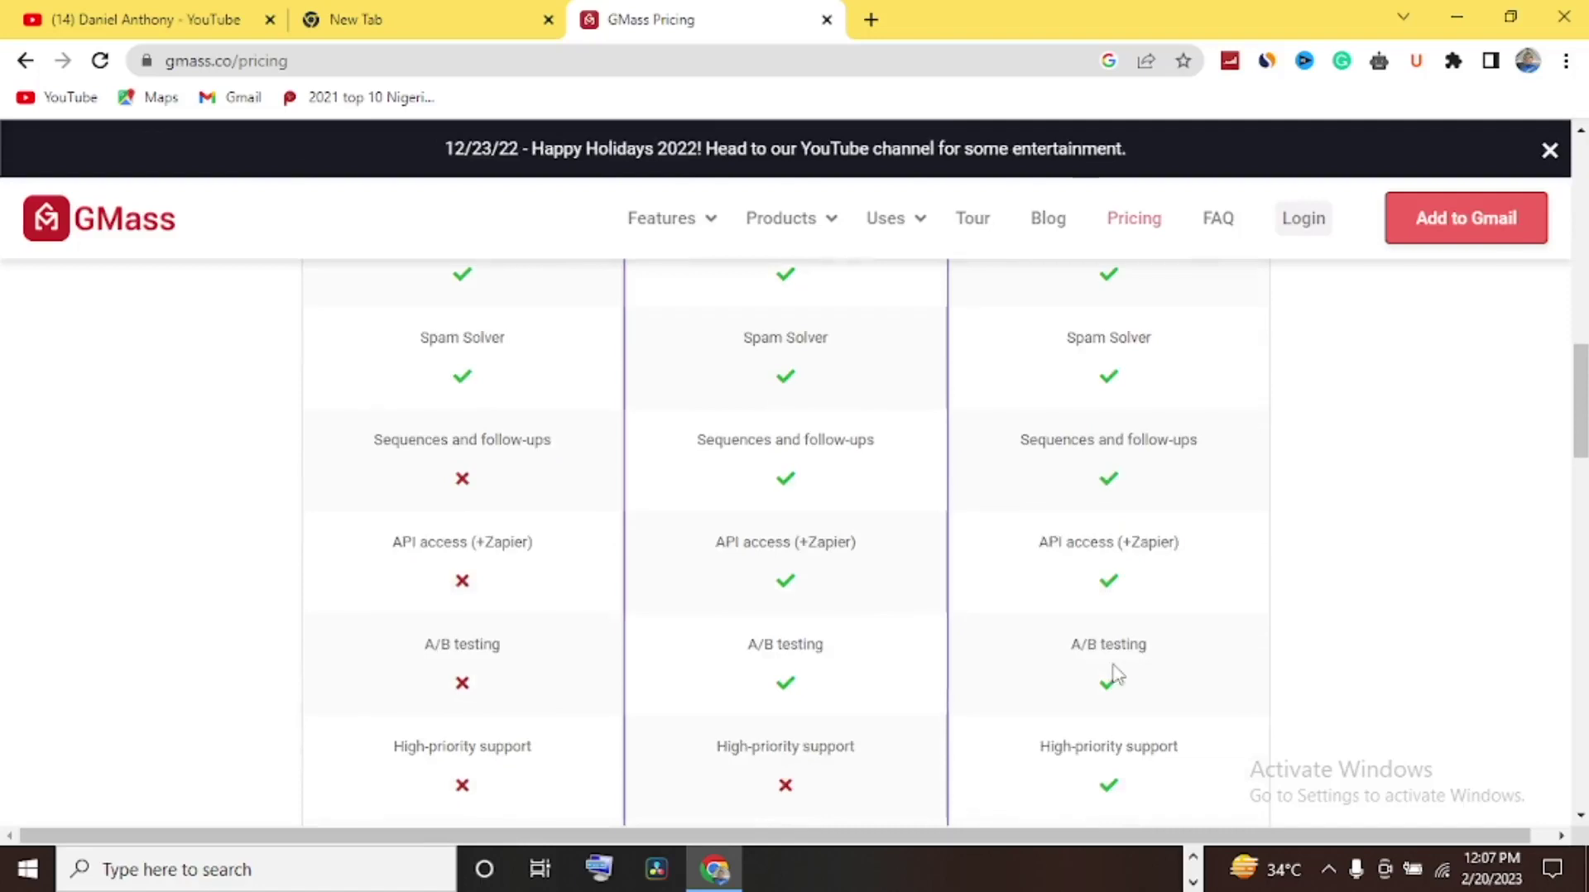
scroll(1106, 657, "down", 2)
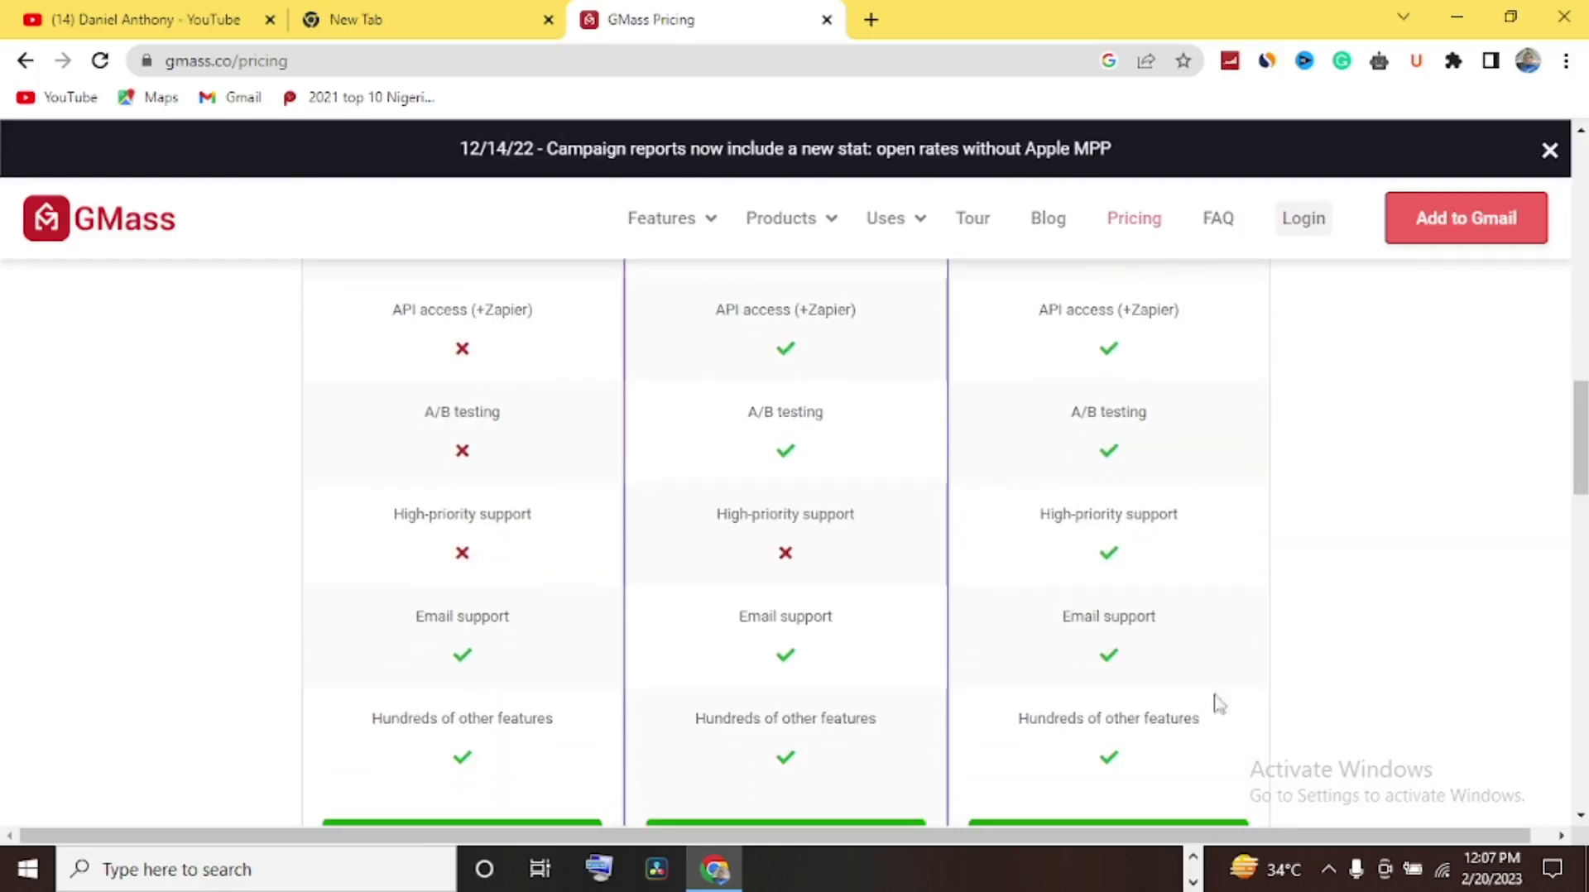
scroll(1113, 717, "down", 1)
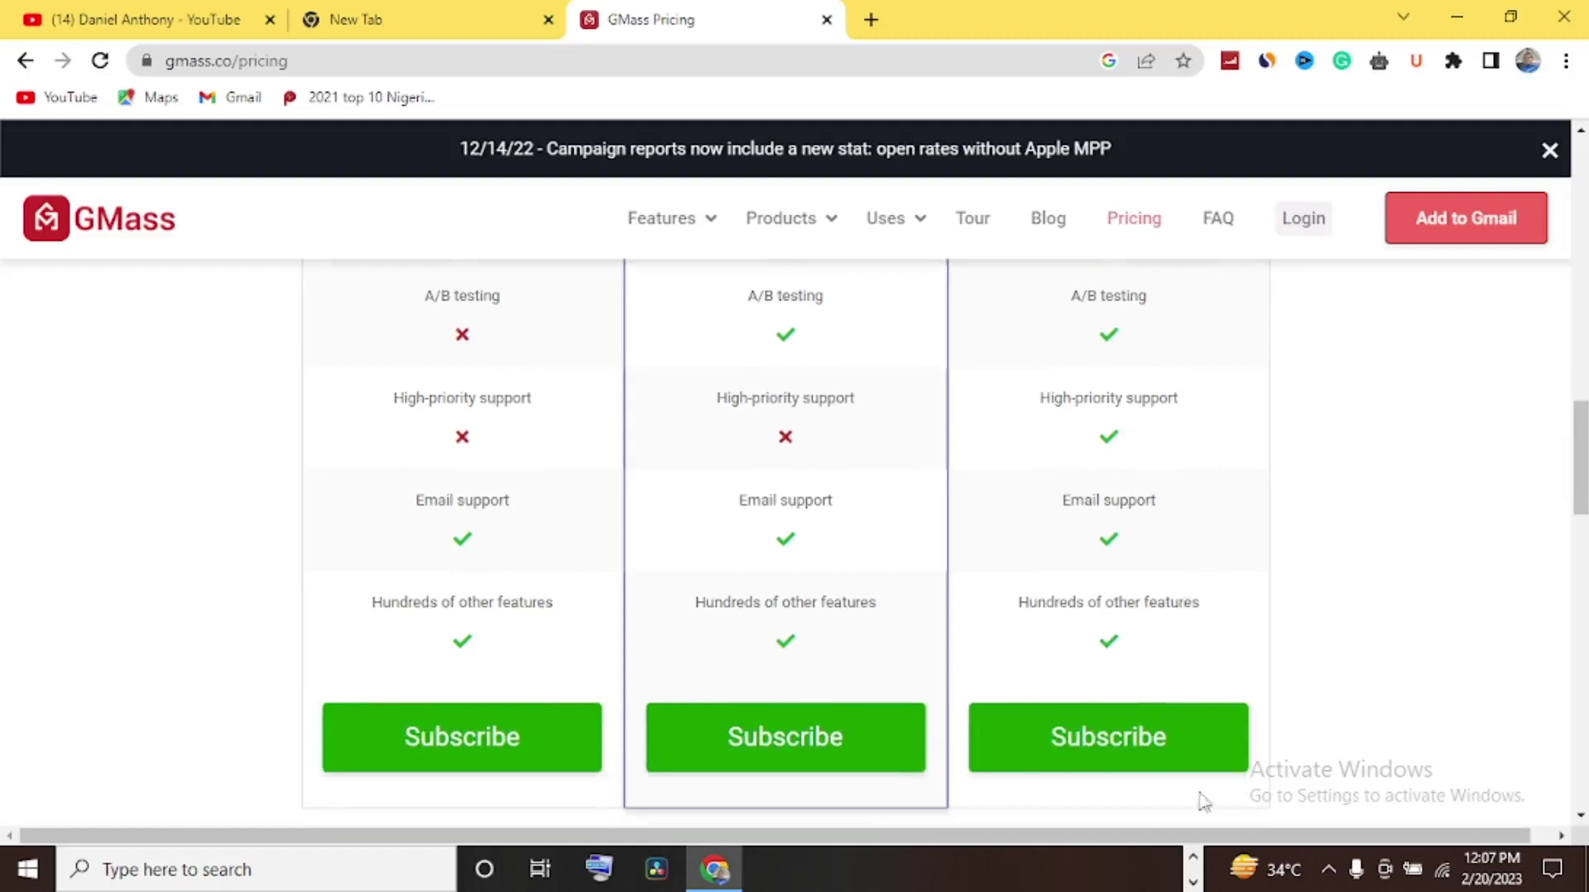
Return toward the top and bring up the Features dropdown list.
scroll(1178, 726, "up", 8)
scroll(1153, 574, "up", 7)
scroll(1147, 529, "down", 2)
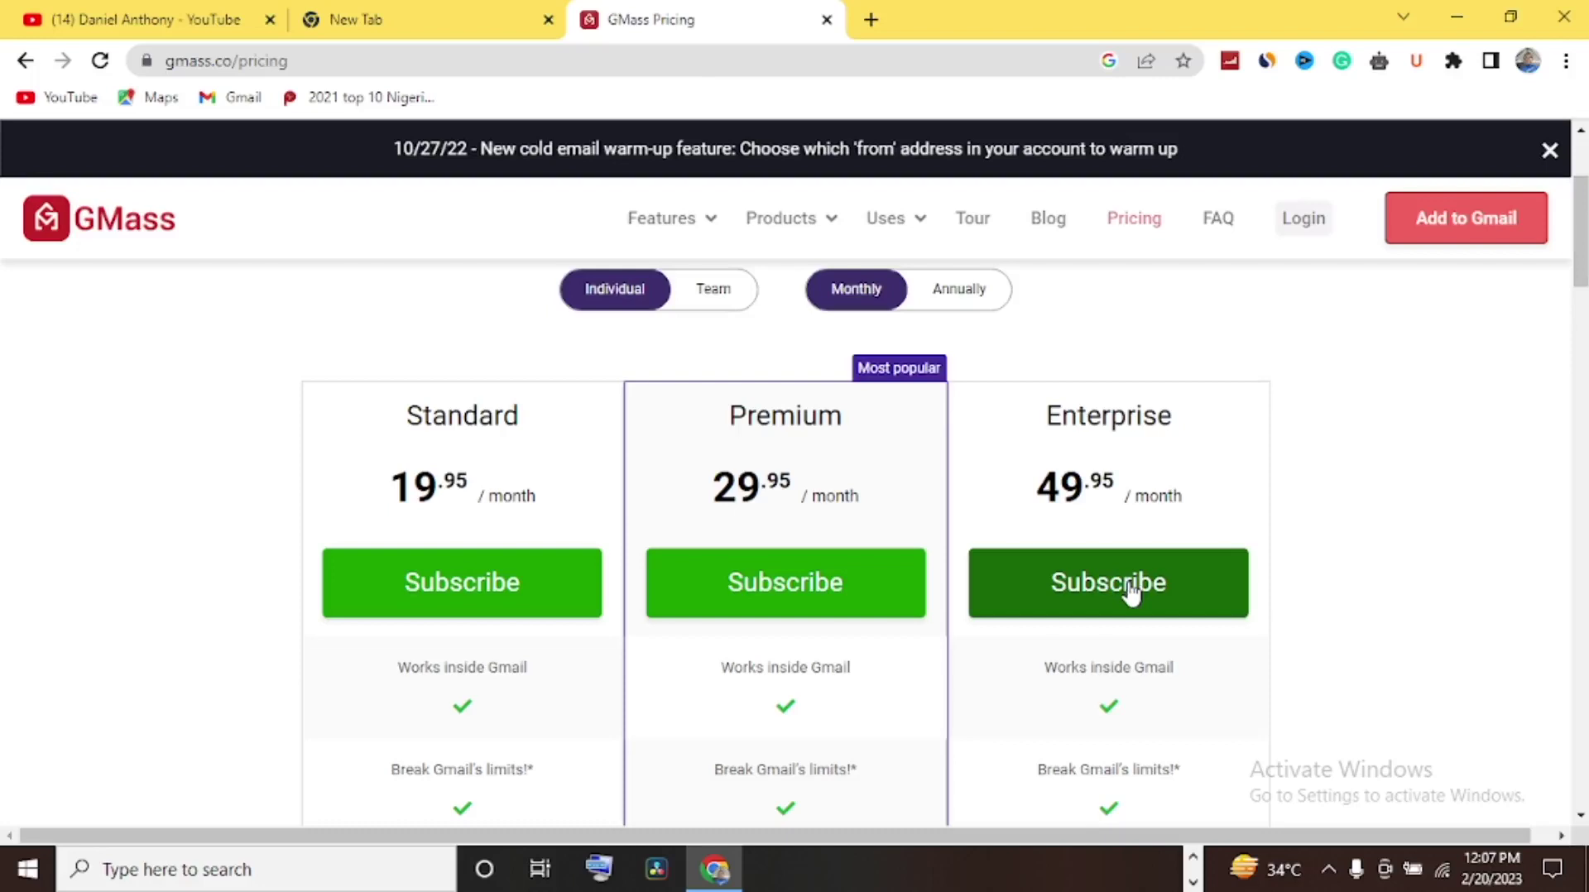
scroll(1131, 593, "up", 3)
mouse_move(712, 216)
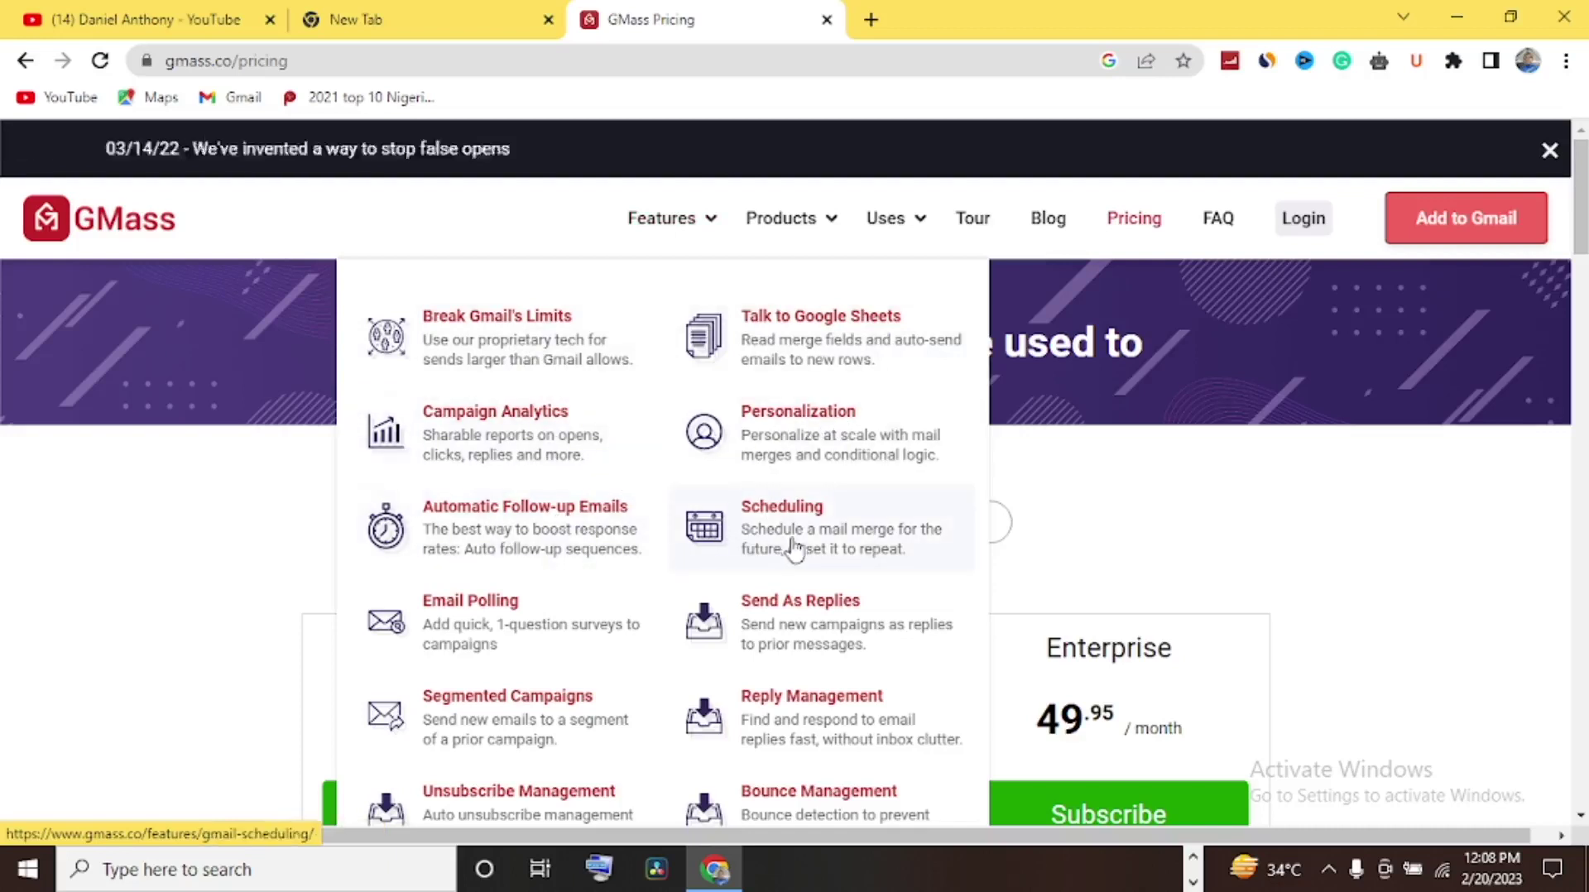
scroll(793, 550, "down", 8)
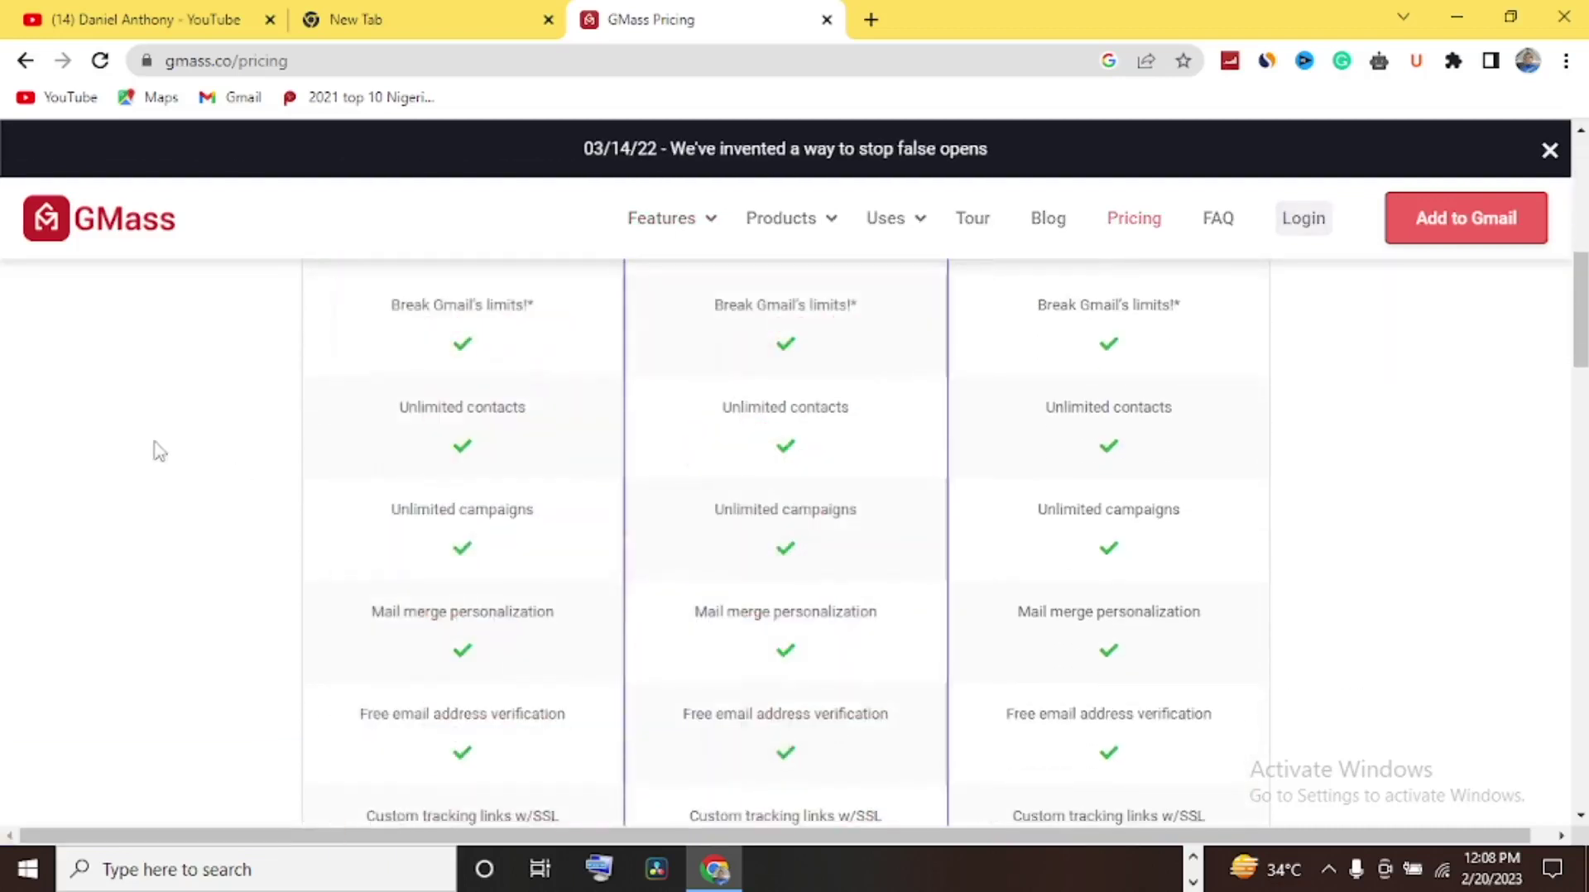
scroll(234, 461, "down", 6)
scroll(252, 470, "down", 15)
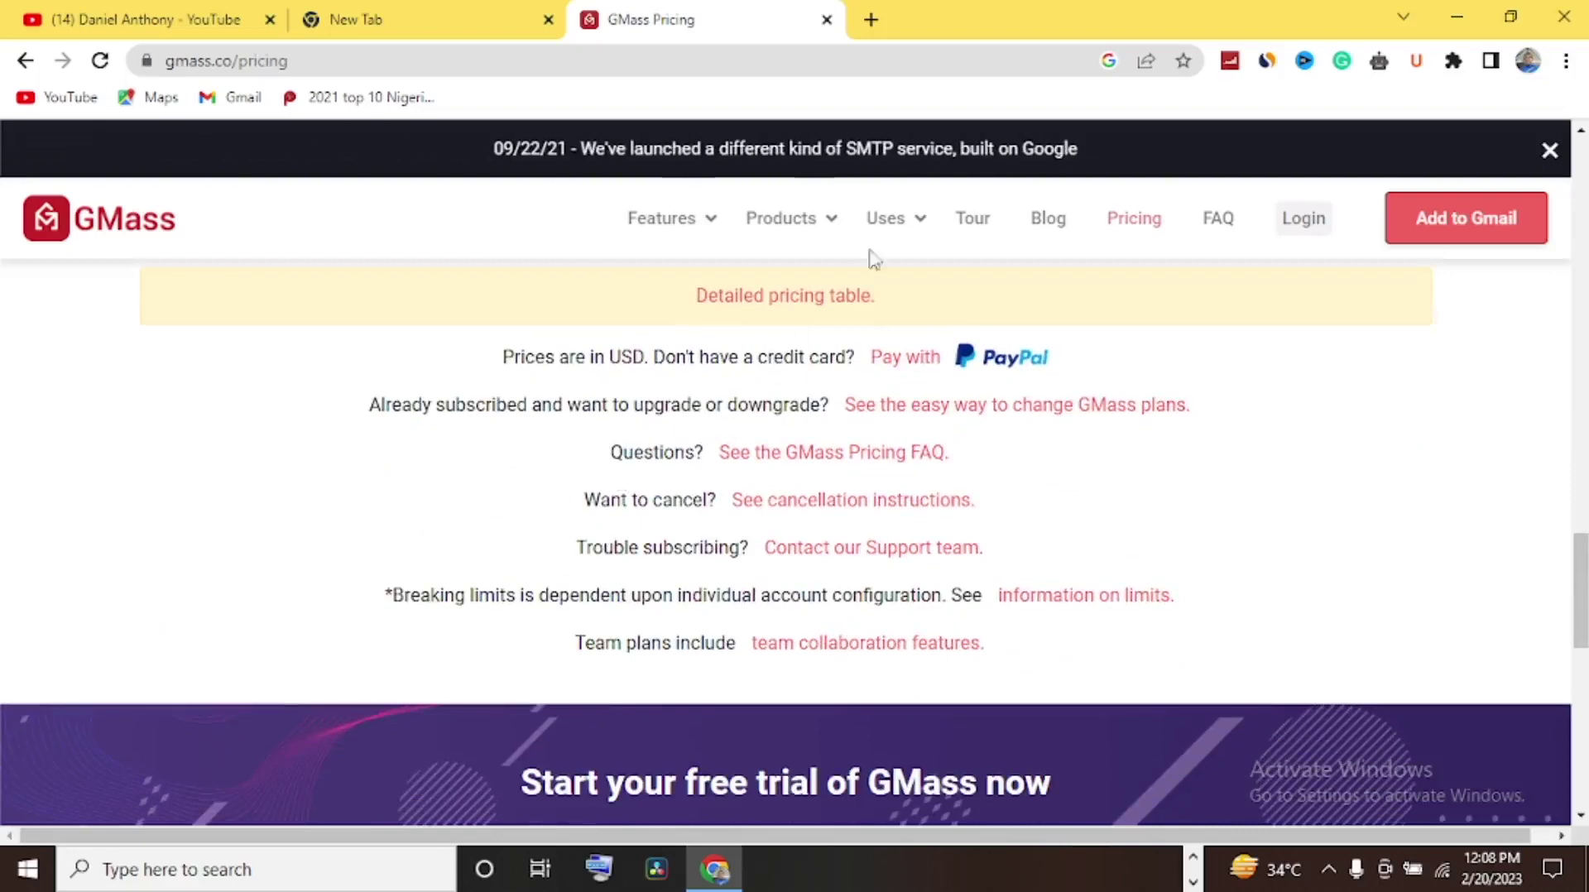
mouse_move(831, 228)
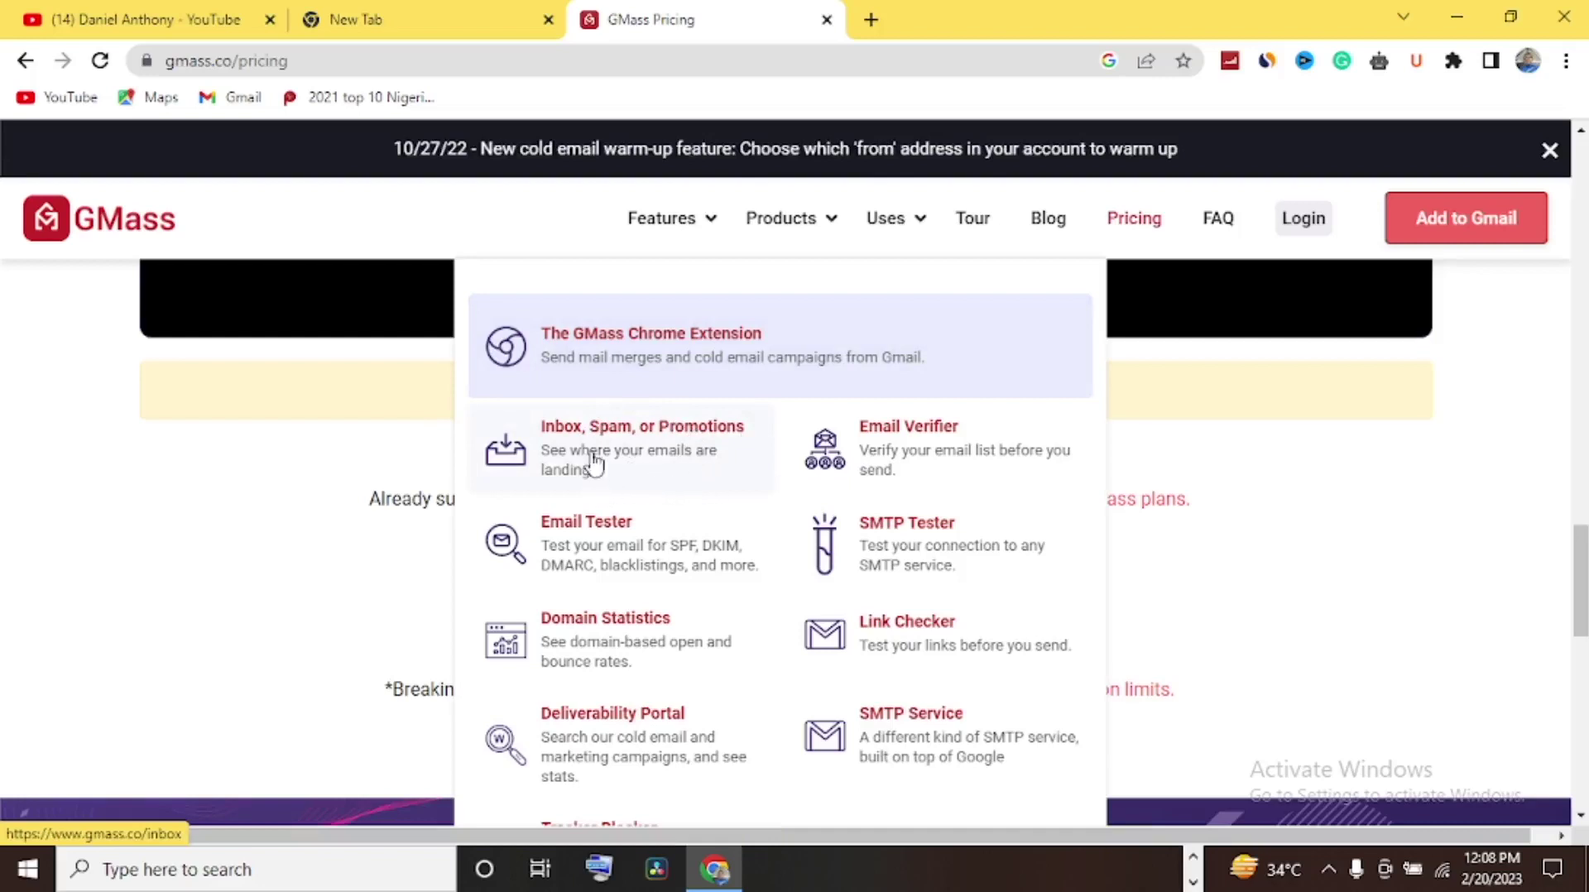
scroll(589, 455, "down", 1)
scroll(589, 455, "up", 1)
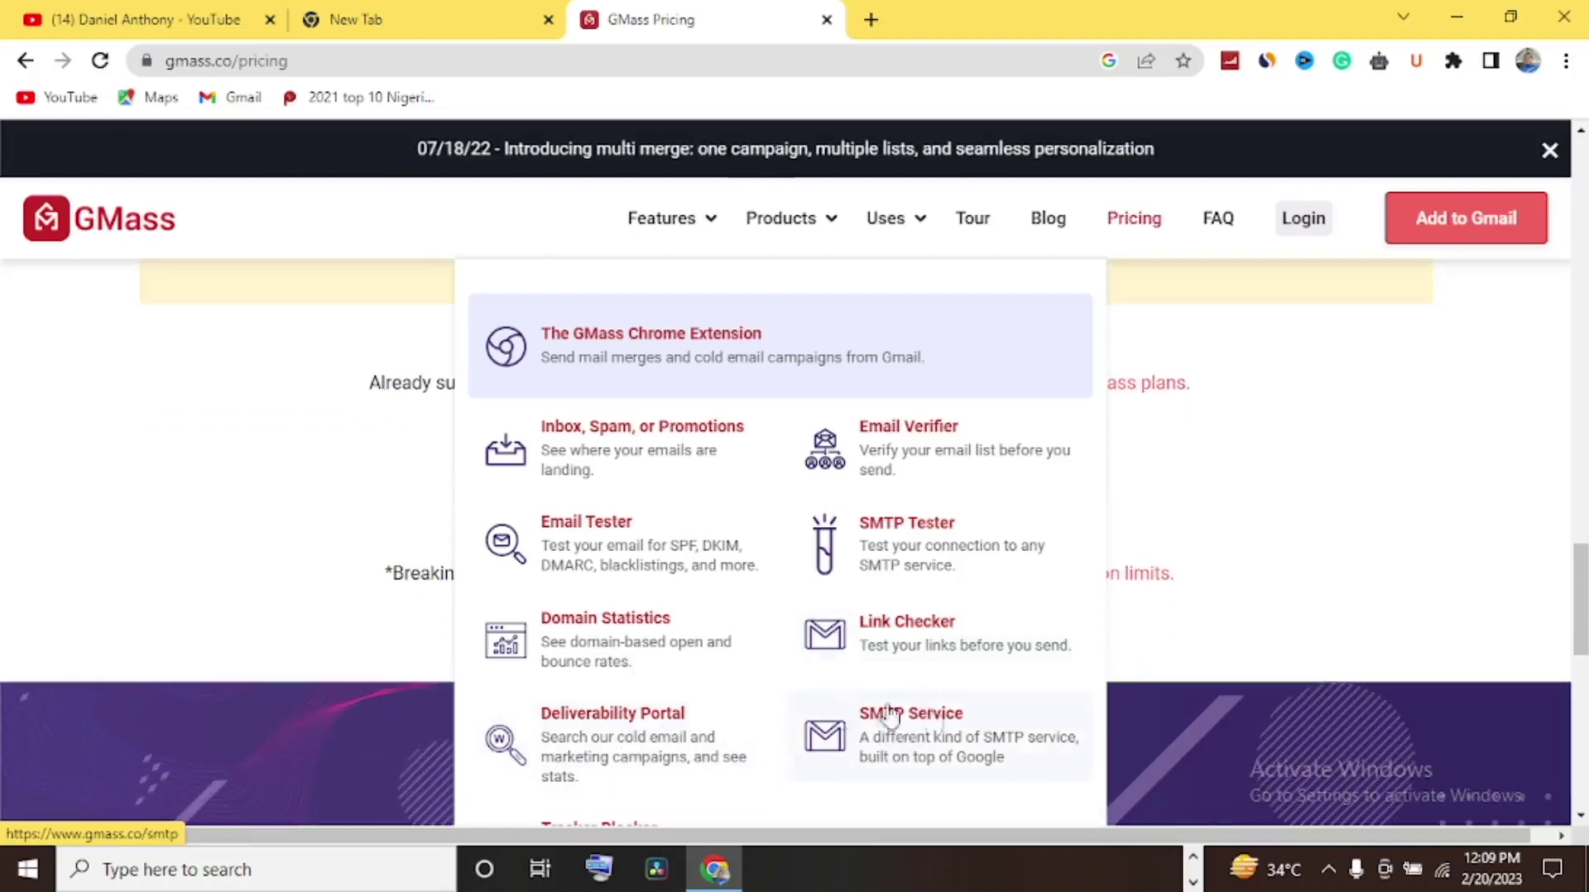
scroll(890, 717, "down", 4)
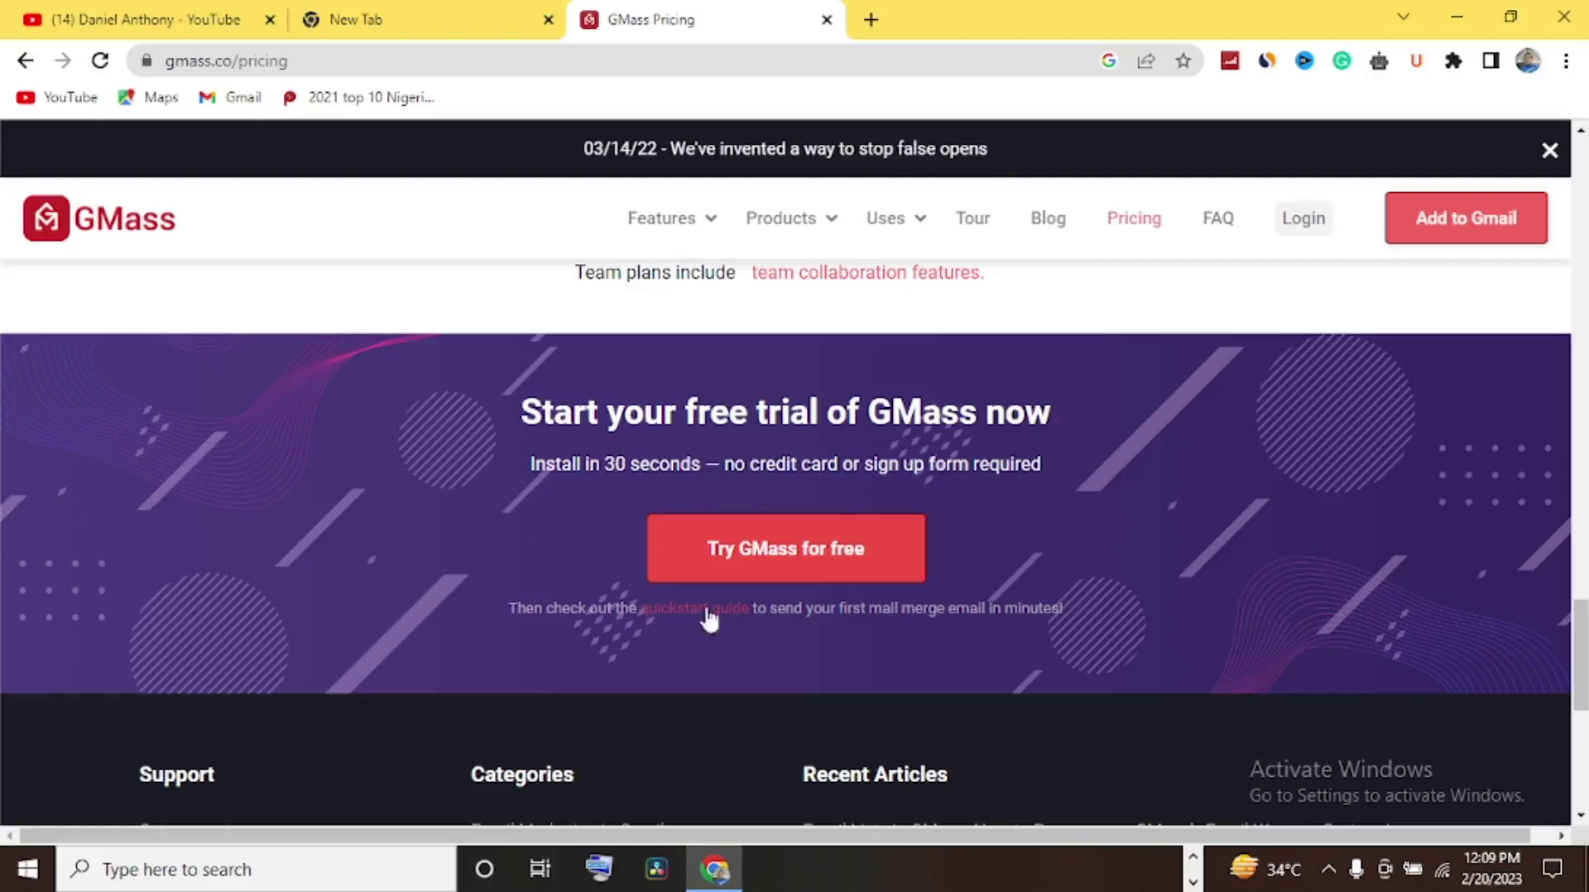
scroll(1217, 428, "up", 10)
Use 'Try GMass for free' to open the GMass Chrome Web Store listing.
scroll(1351, 365, "up", 5)
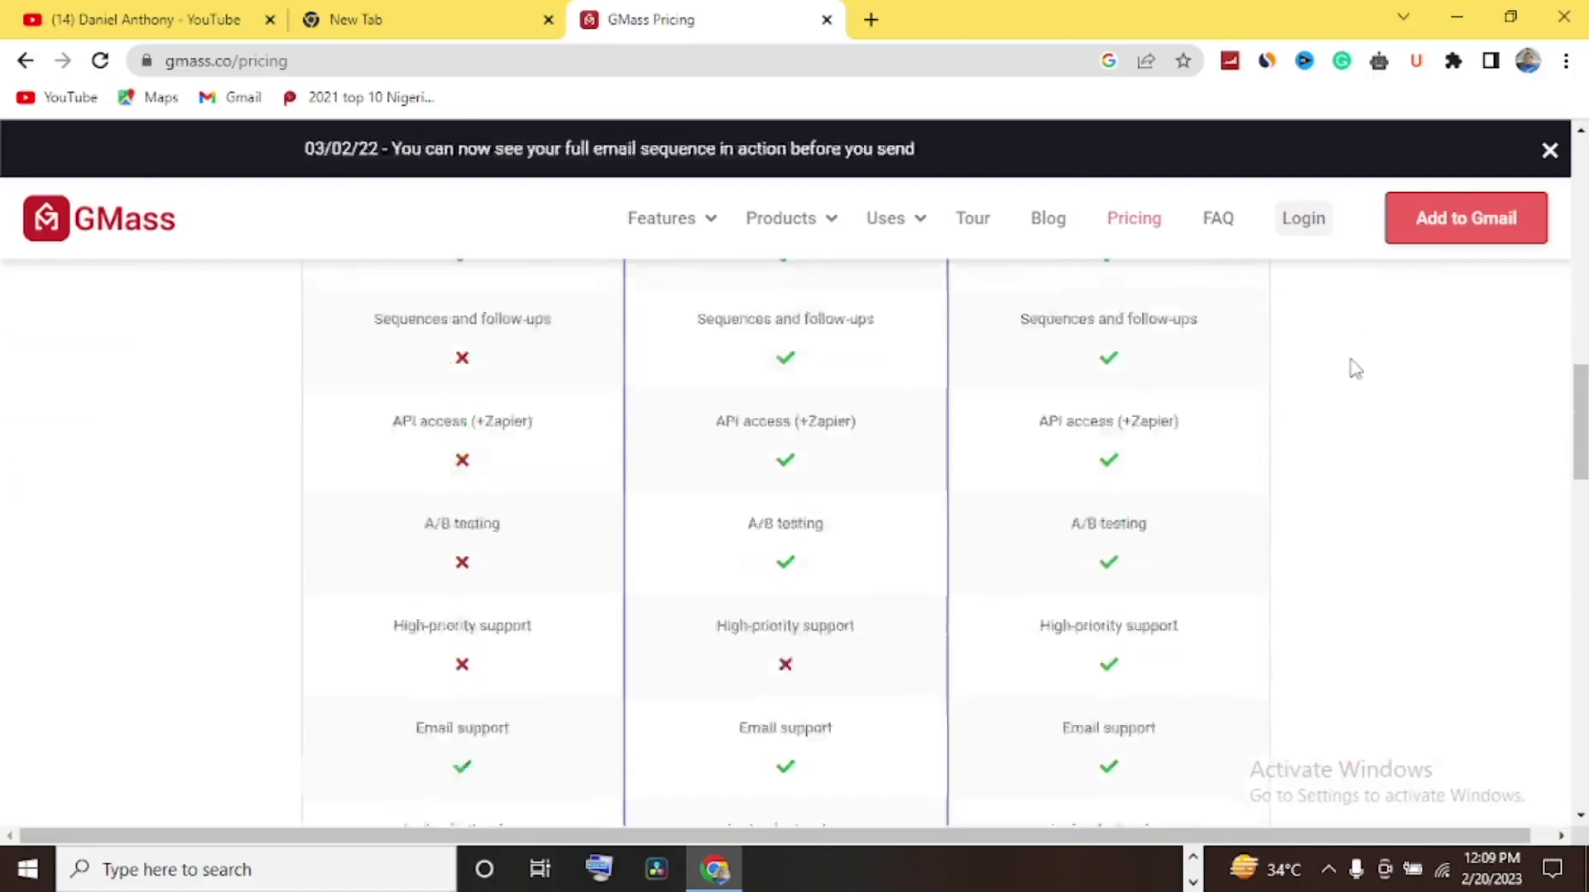
scroll(1344, 365, "down", 15)
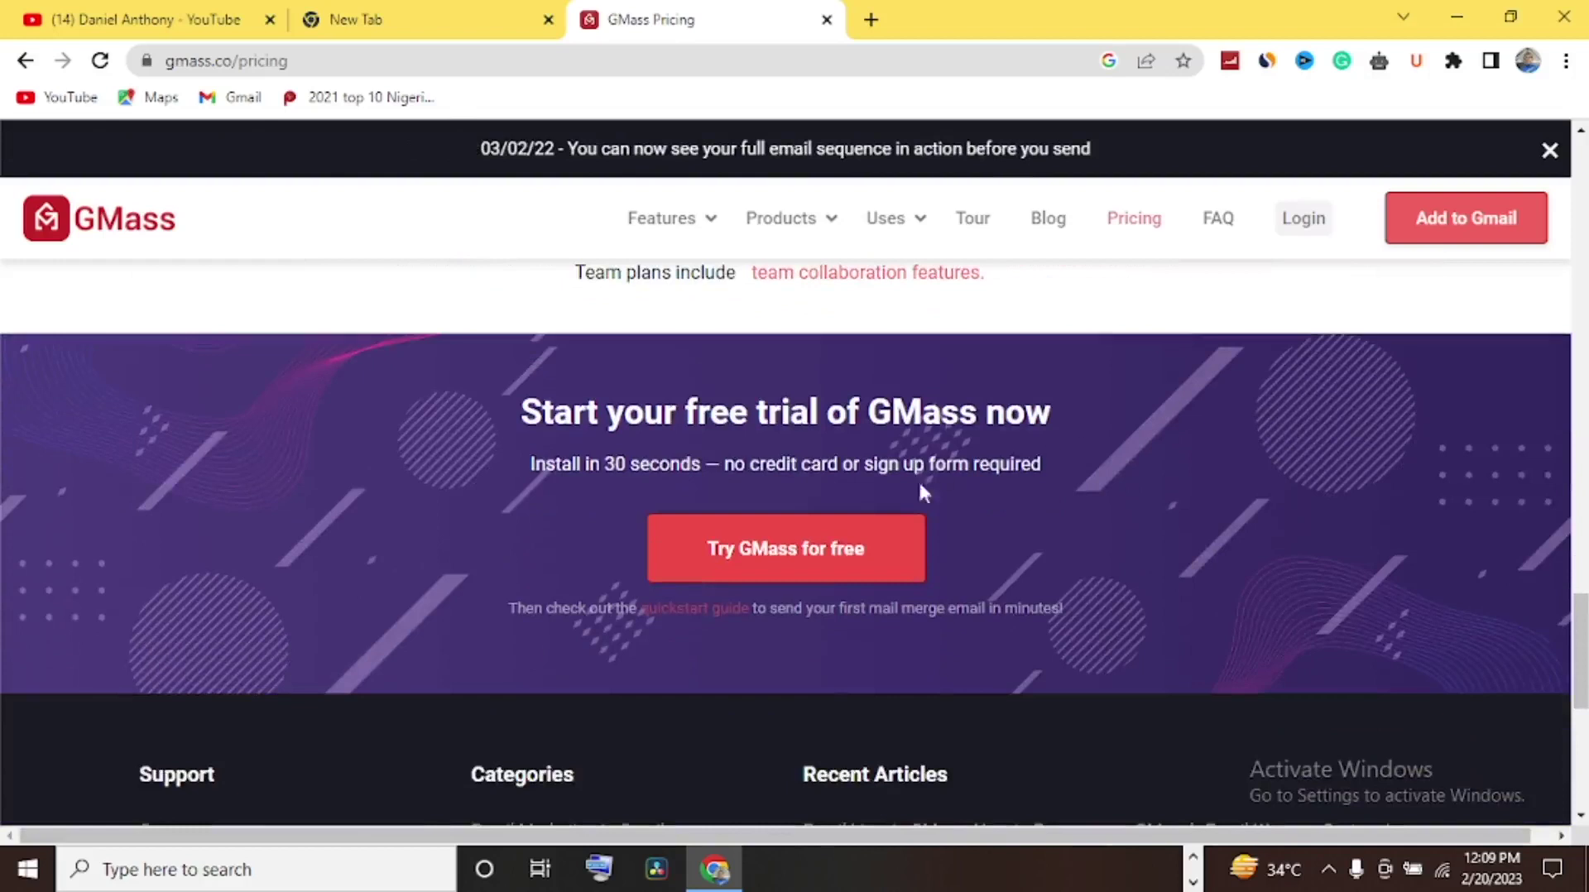
left_click(762, 562)
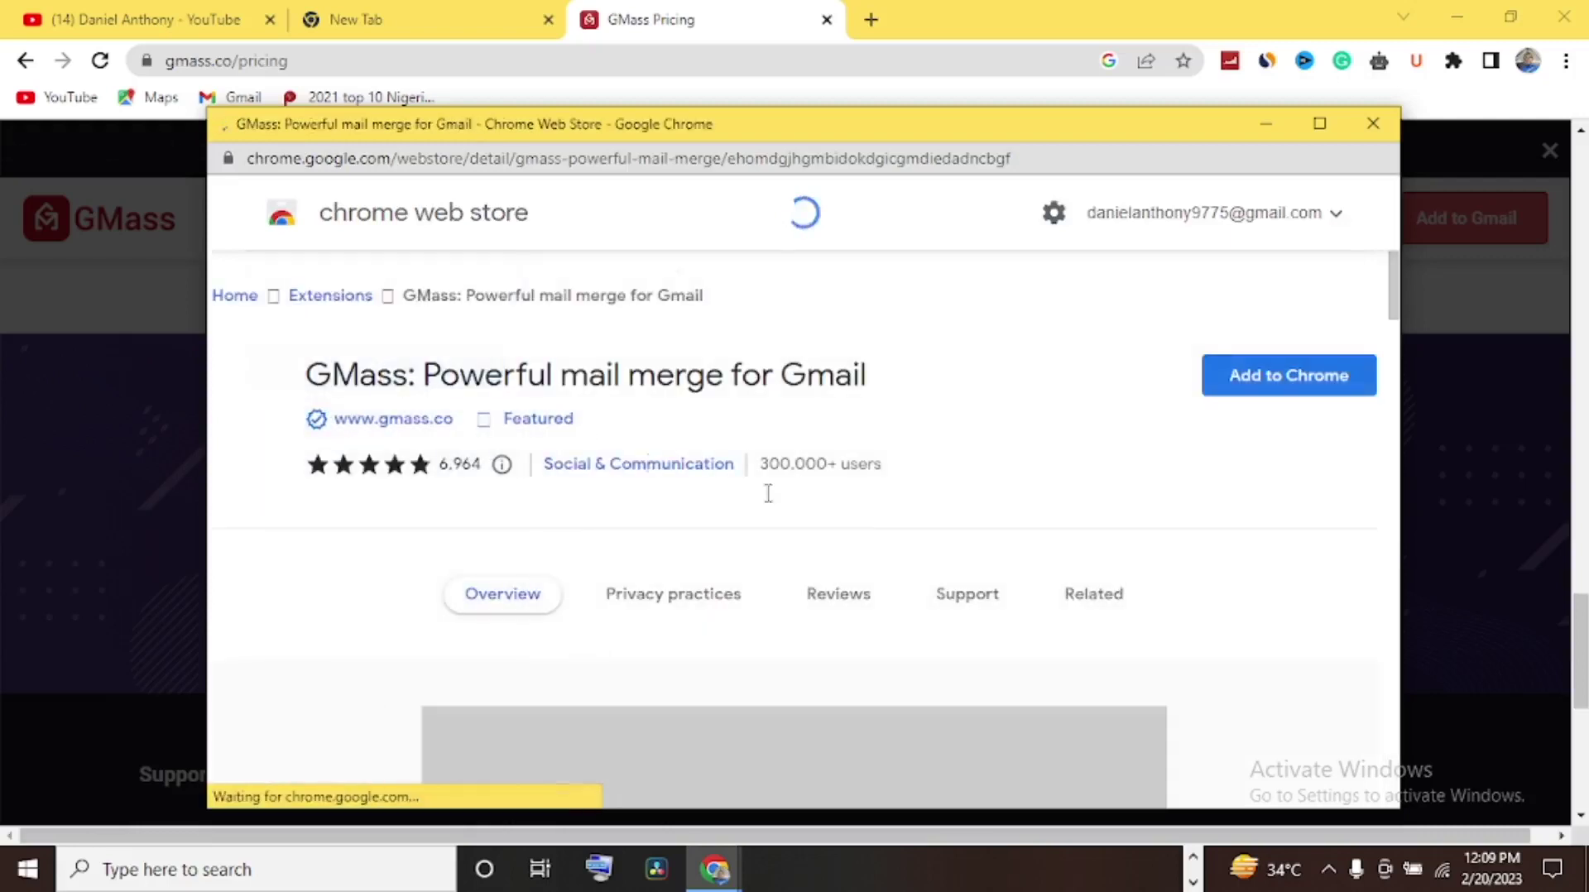
left_click(1316, 389)
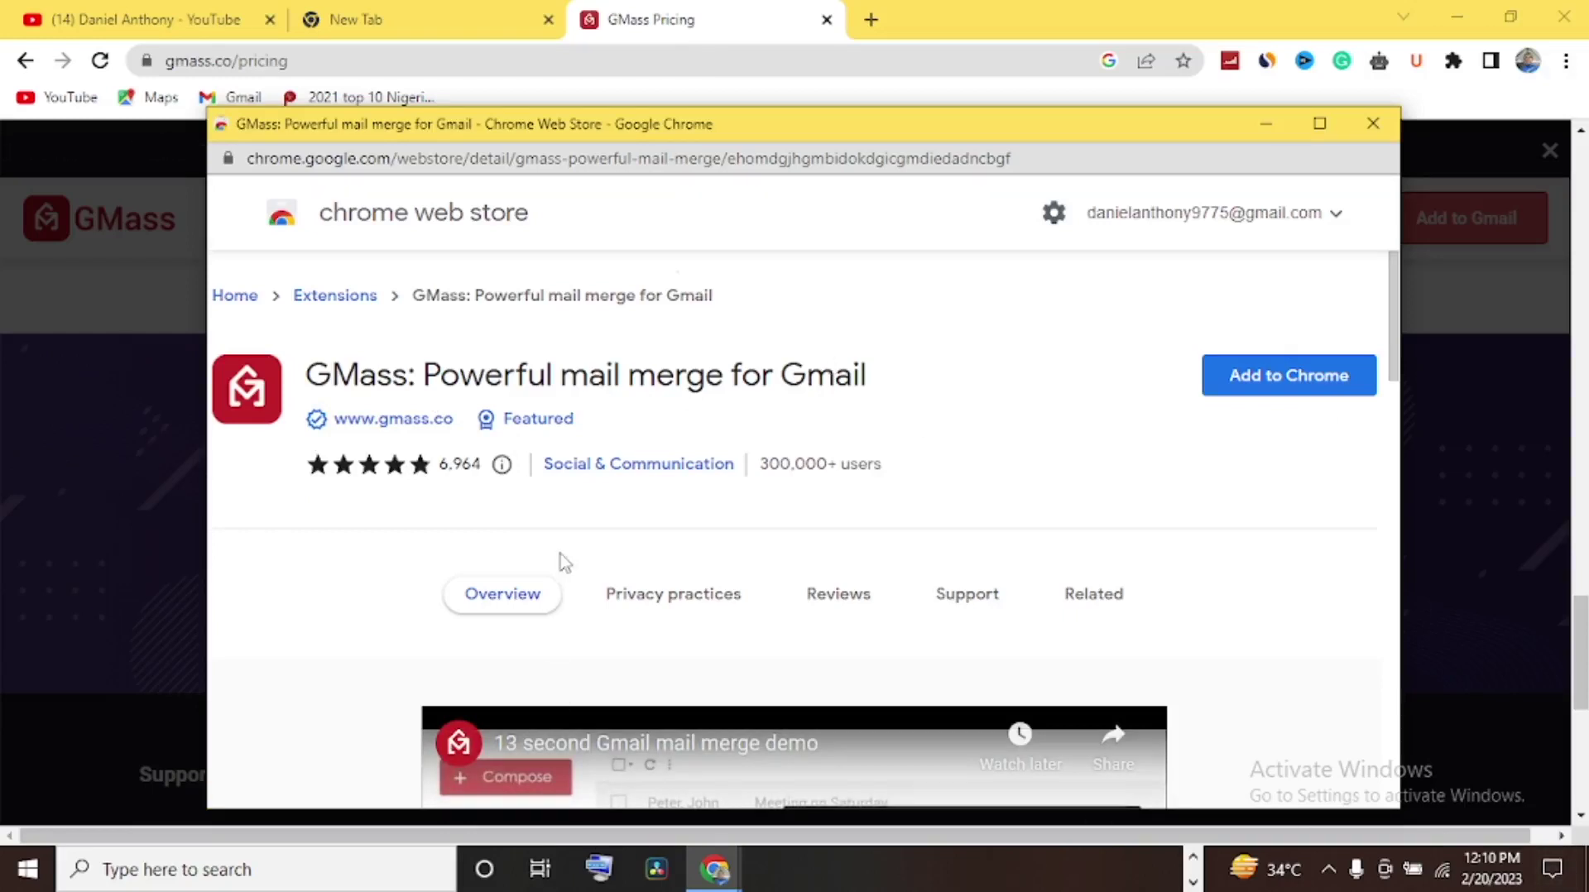
scroll(571, 600, "down", 5)
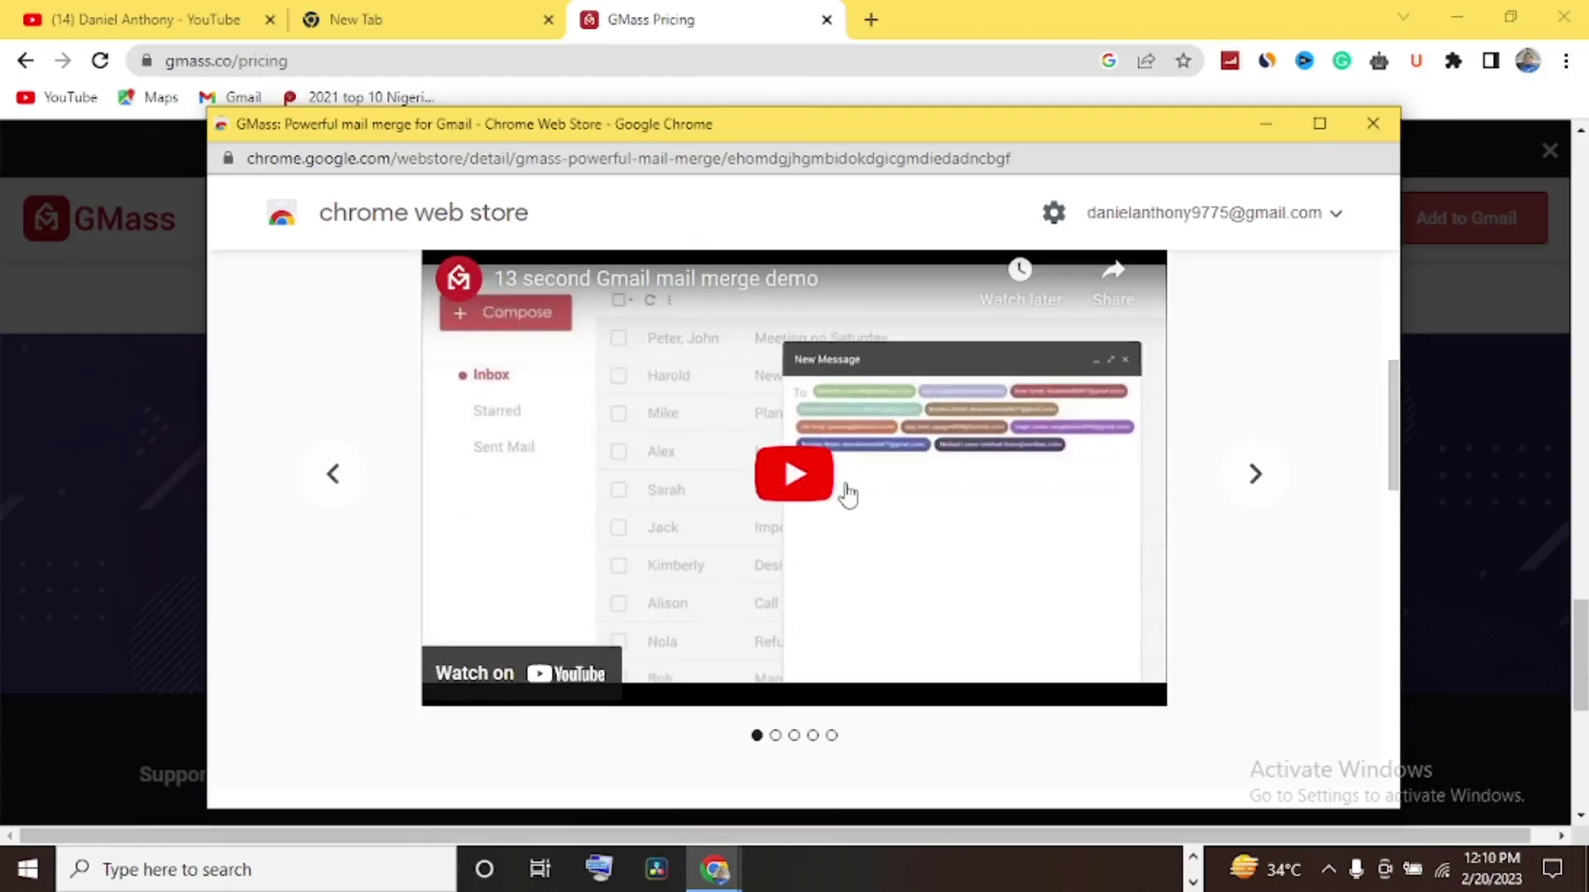
scroll(848, 495, "down", 5)
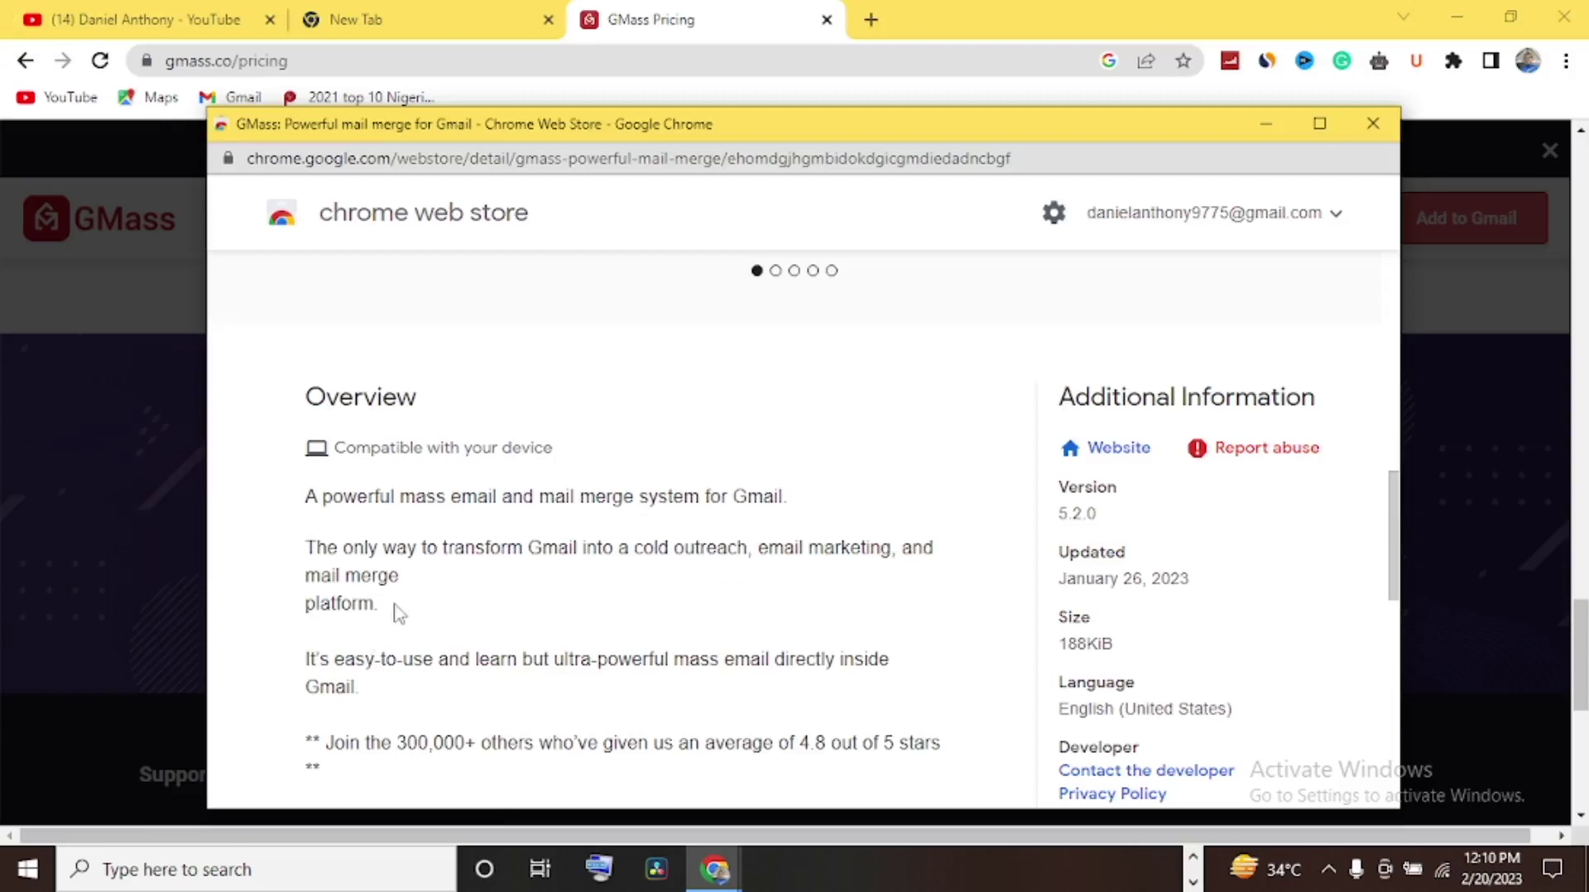
scroll(424, 580, "down", 1)
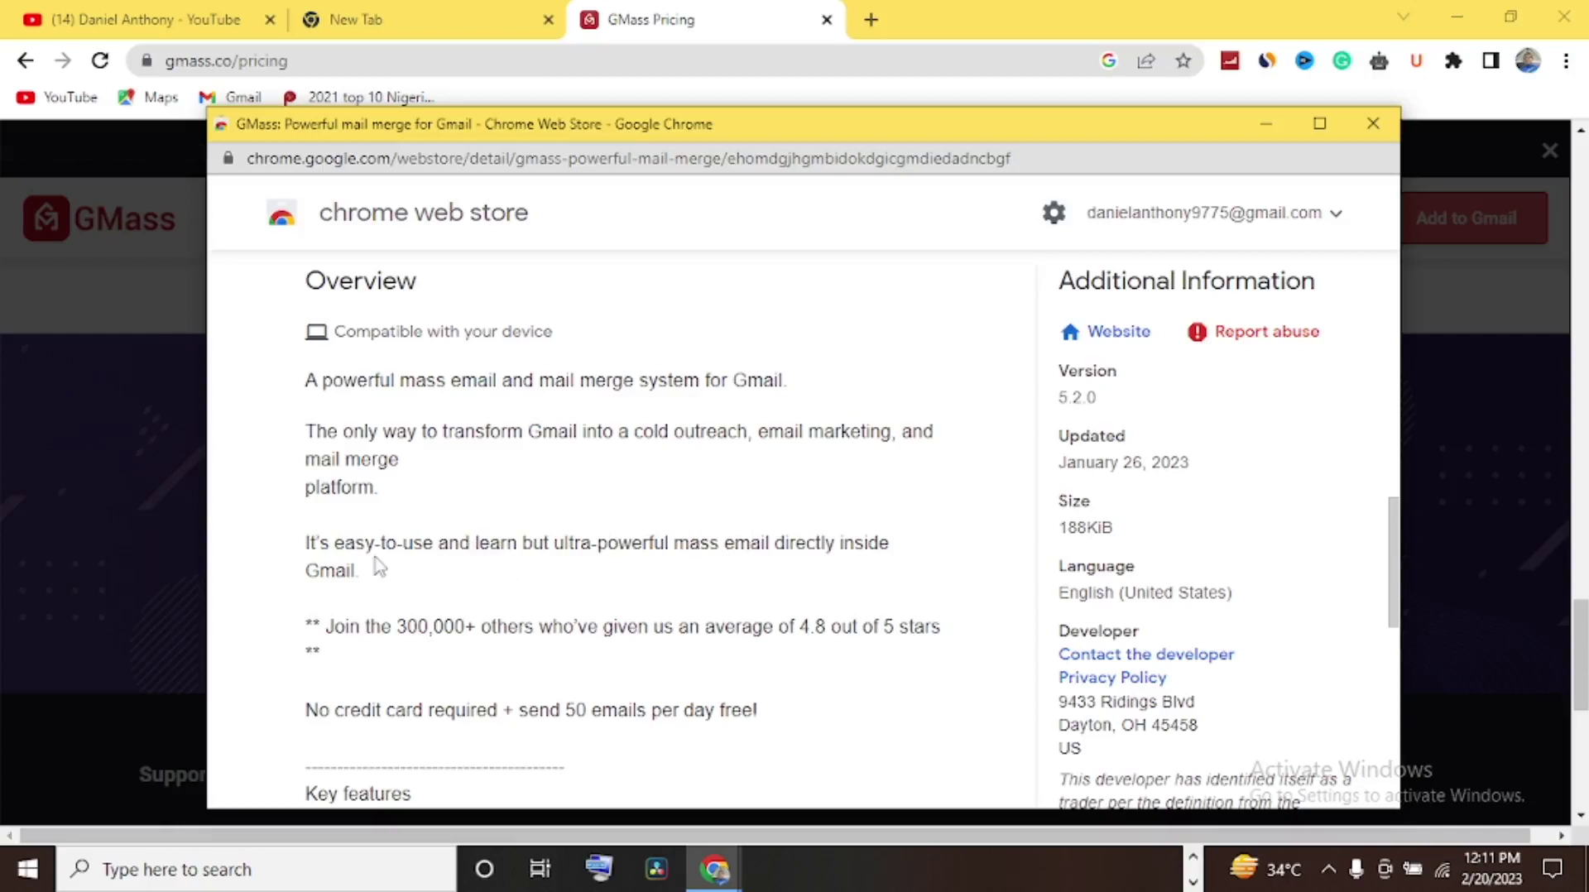
scroll(376, 567, "down", 1)
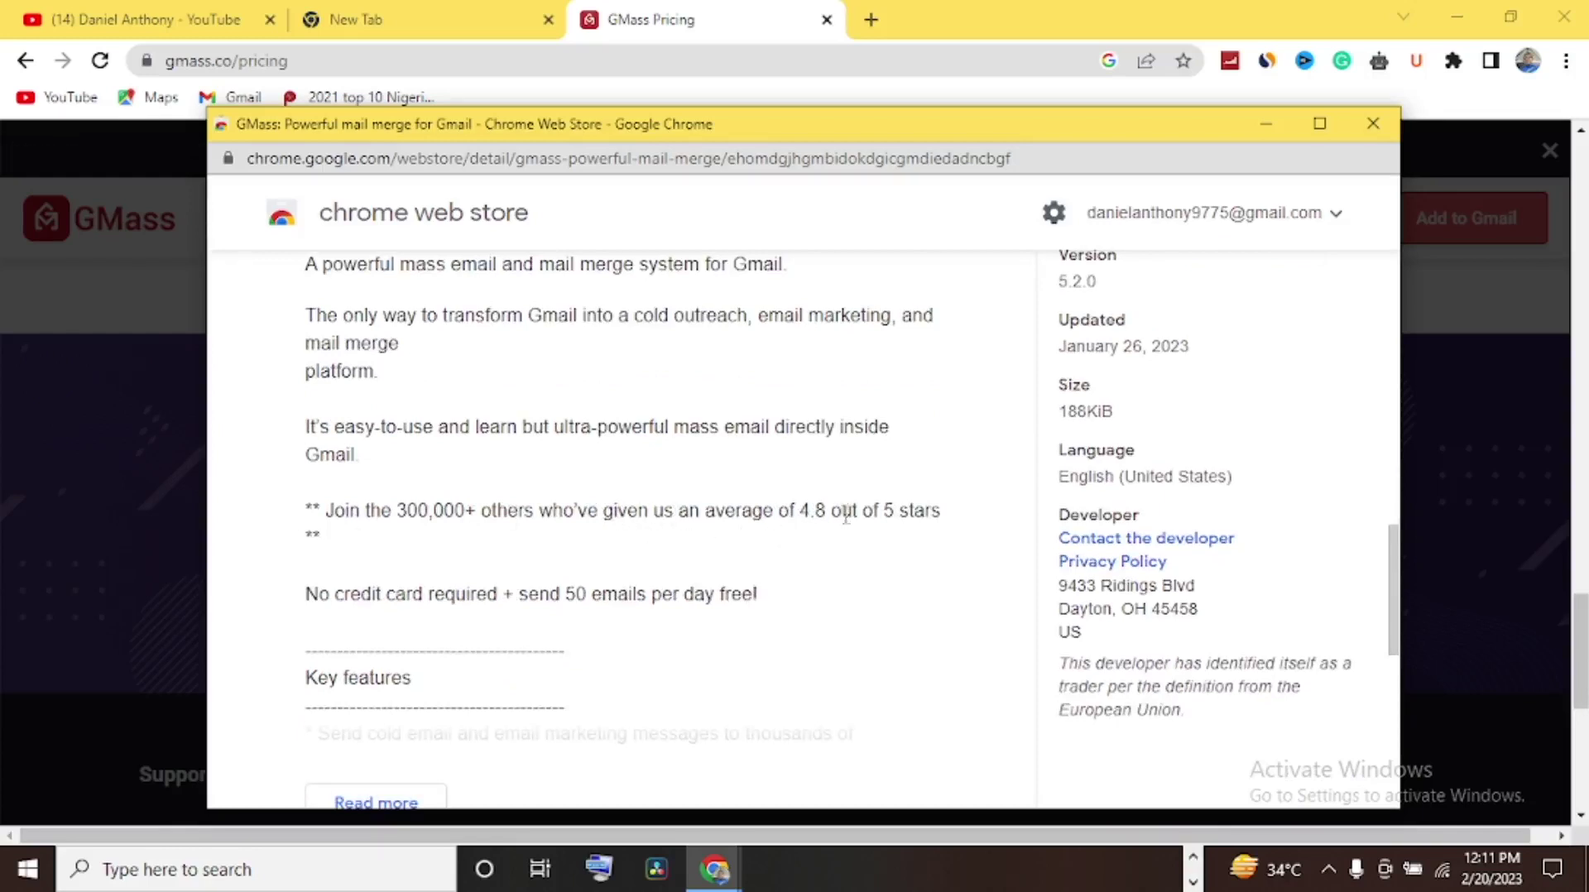
scroll(468, 563, "down", 1)
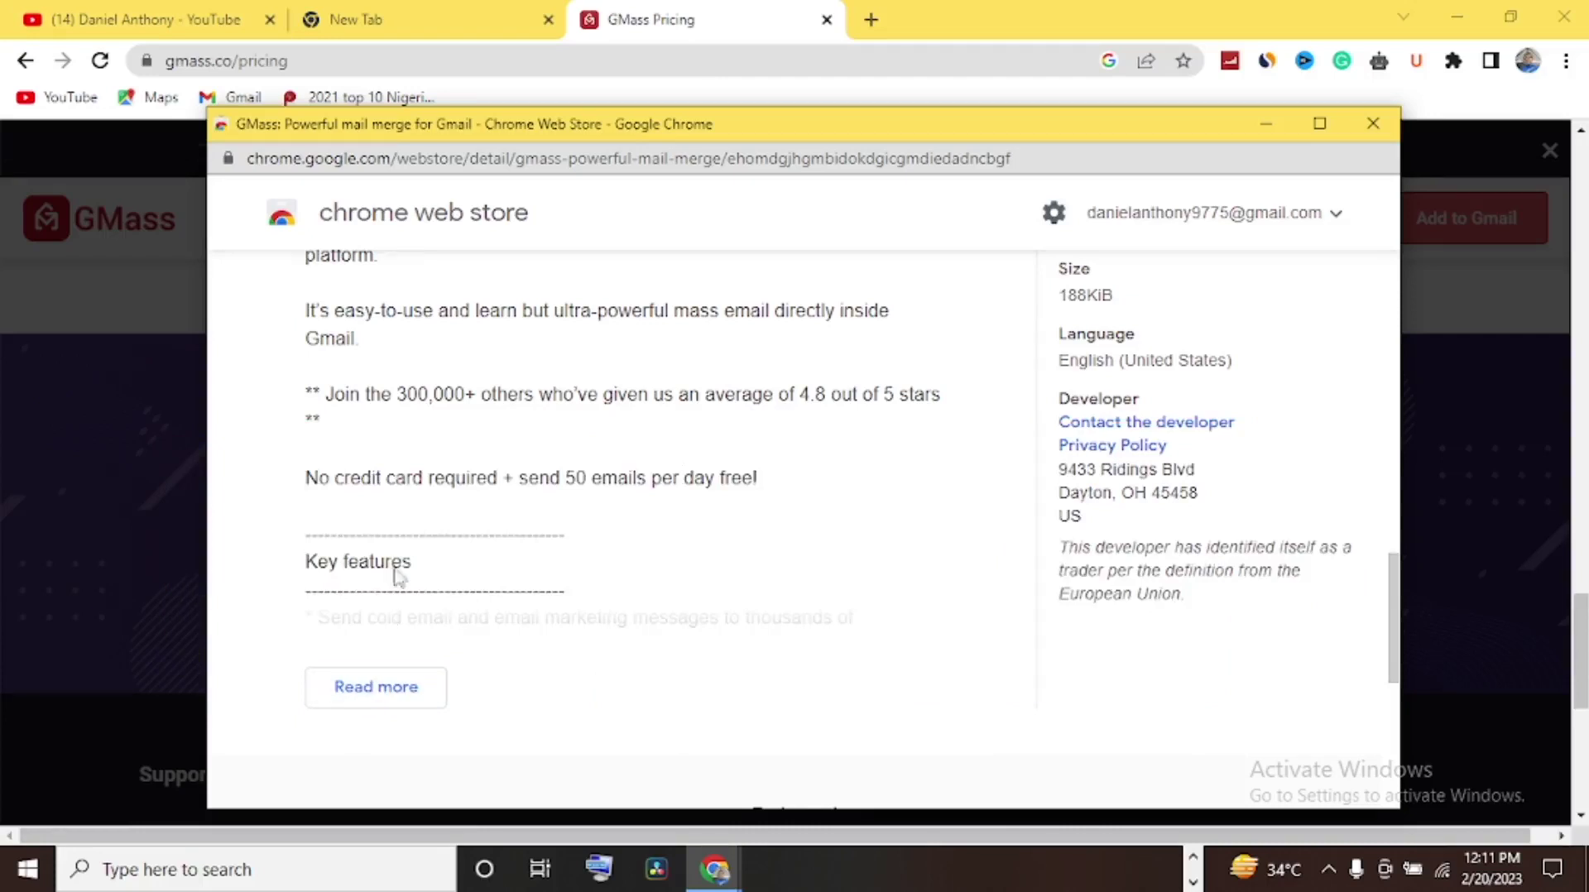
scroll(479, 500, "up", 10)
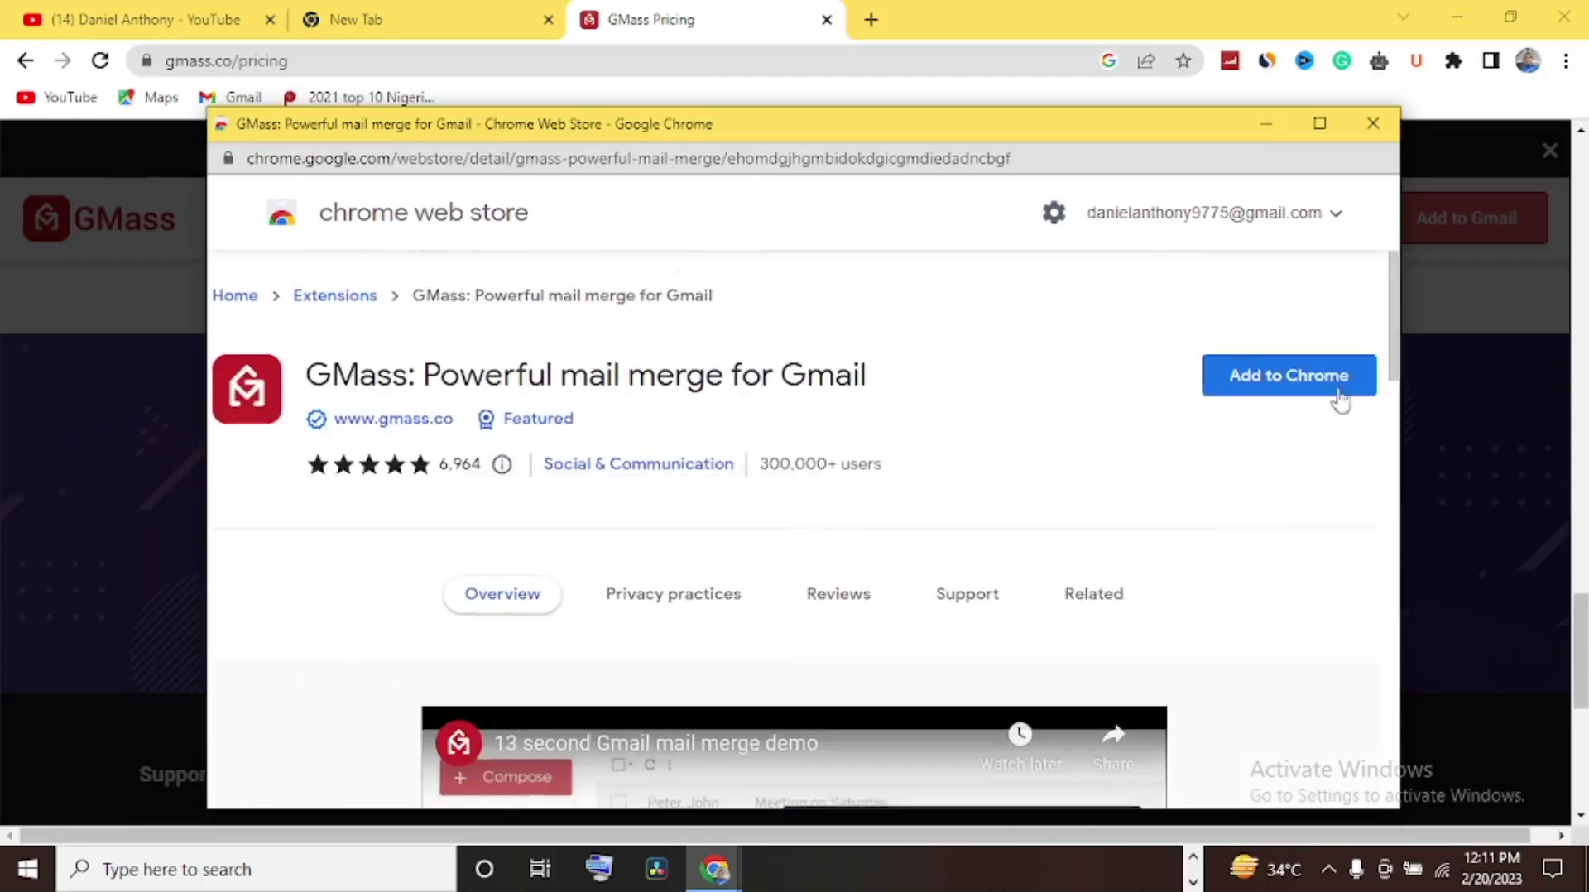
left_click(1339, 378)
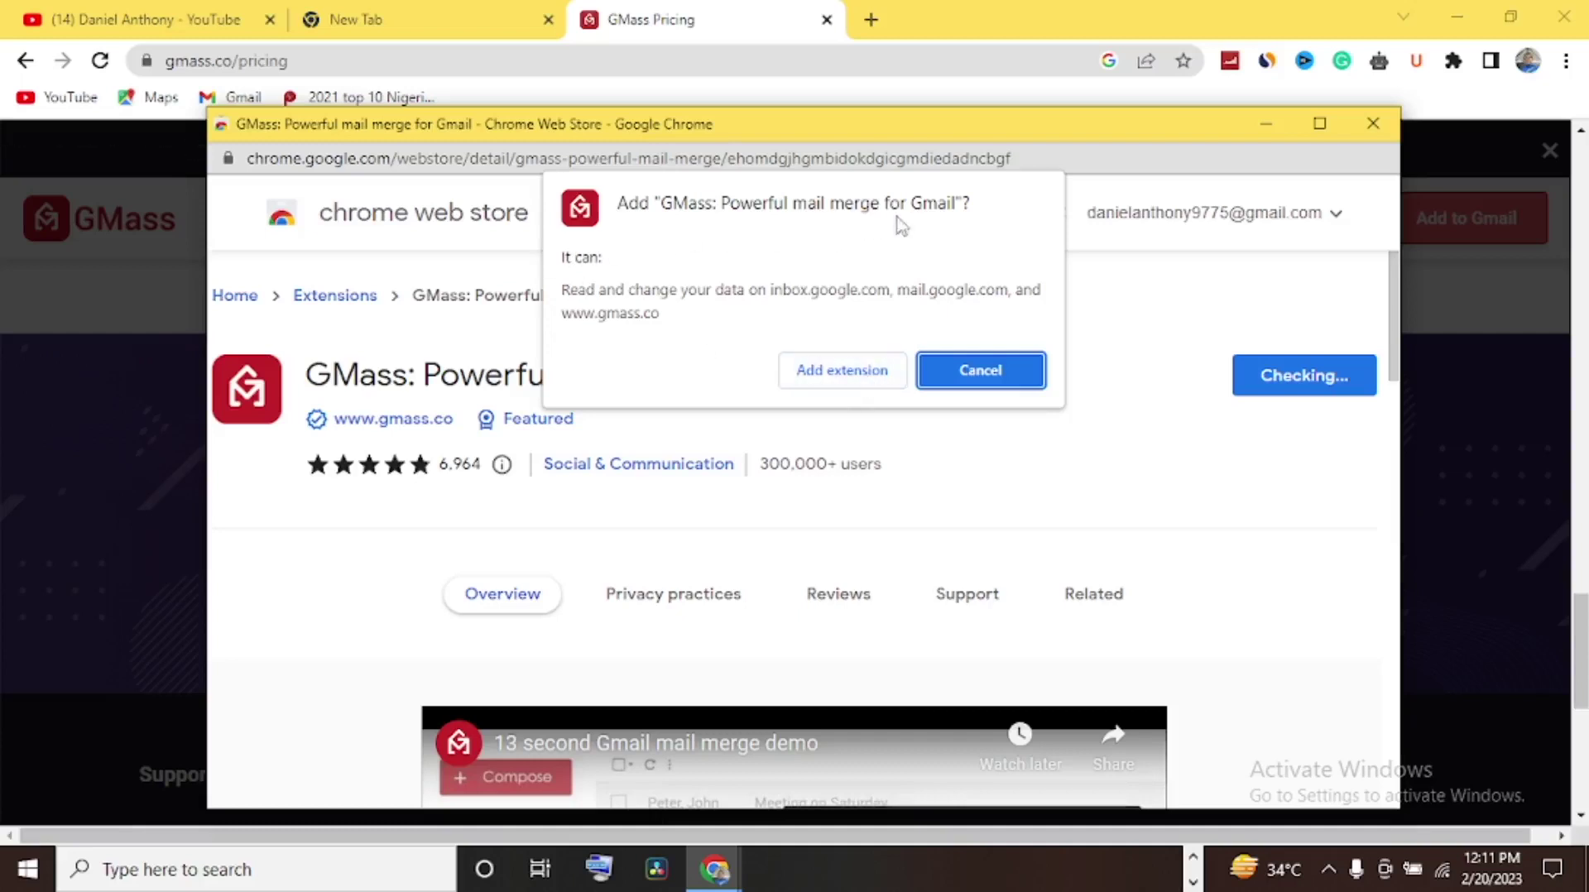
Confirm adding the GMass extension to Chrome and dismiss the confirmation.
left_click(844, 372)
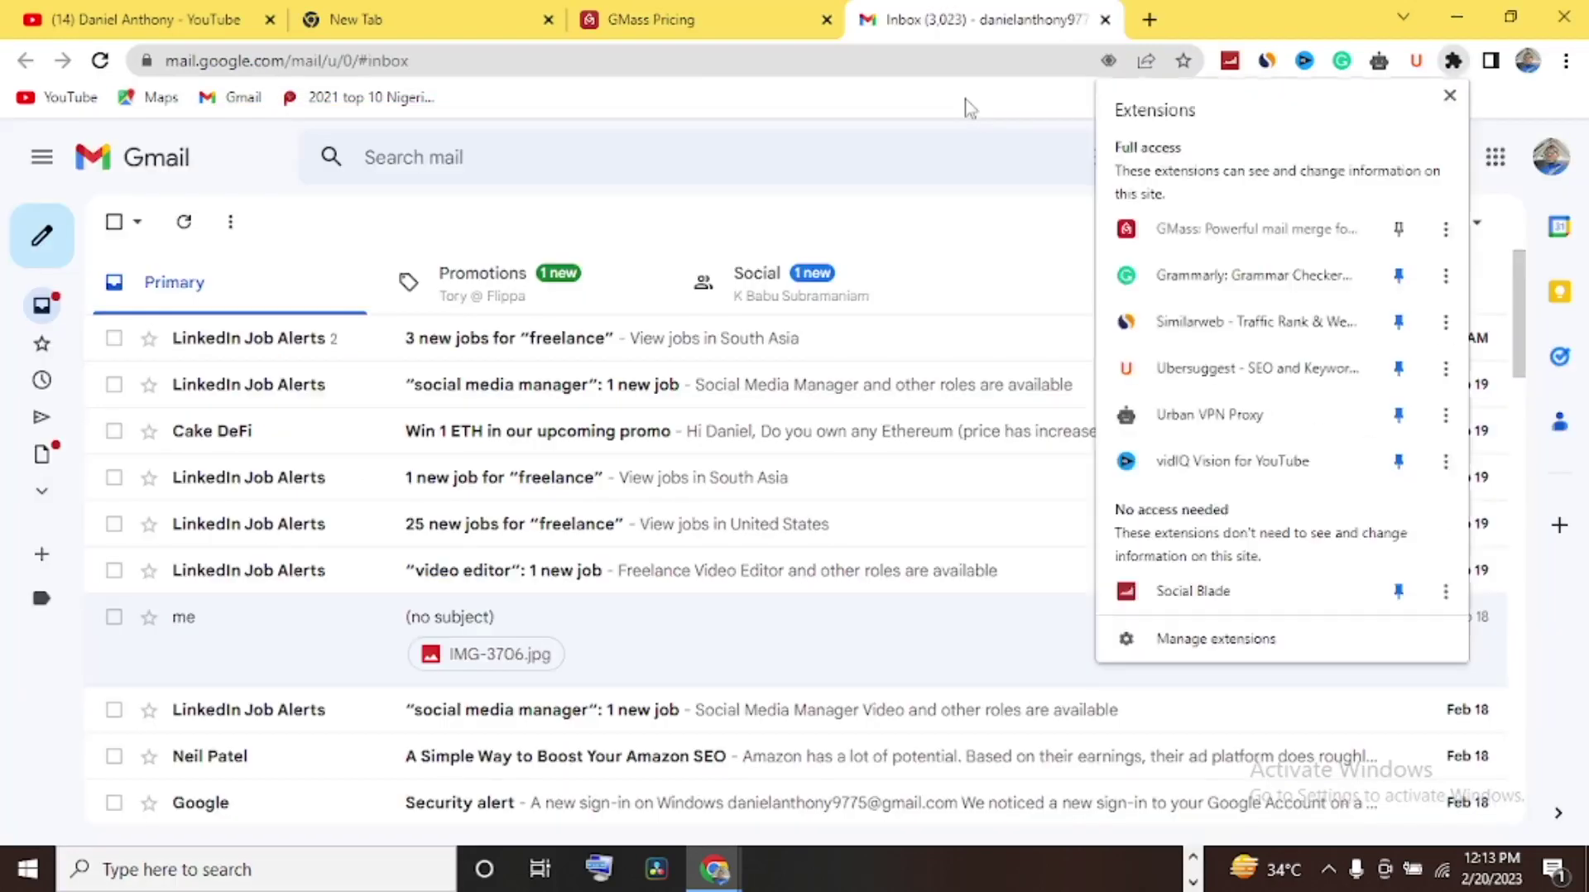
key("Escape")
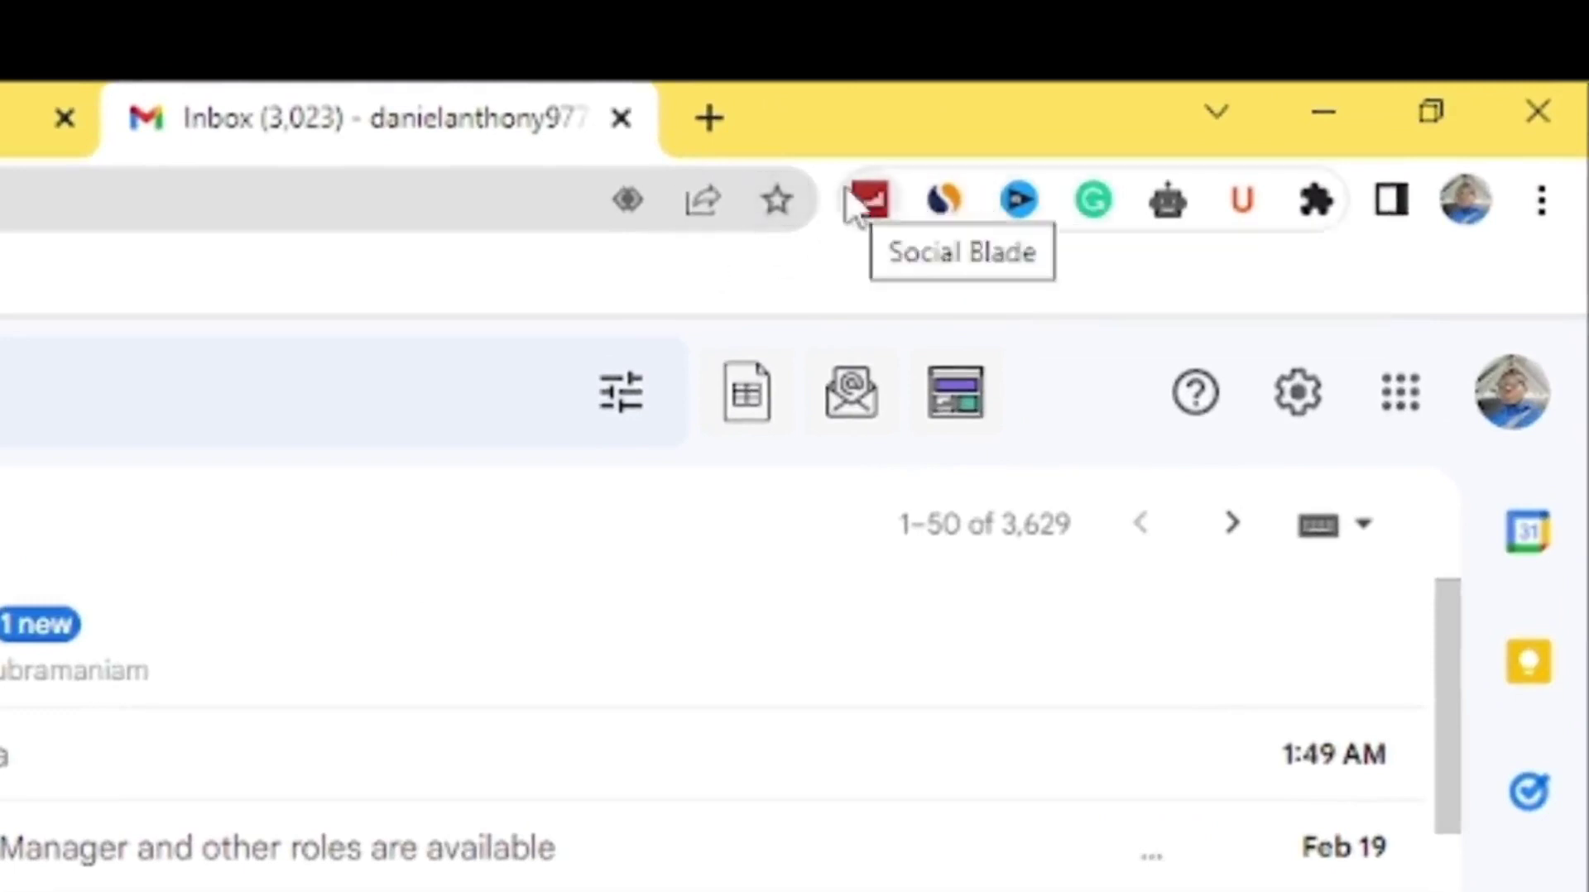
Pin the GMass extension to the Chrome toolbar and start a new Gmail message.
left_click(1318, 205)
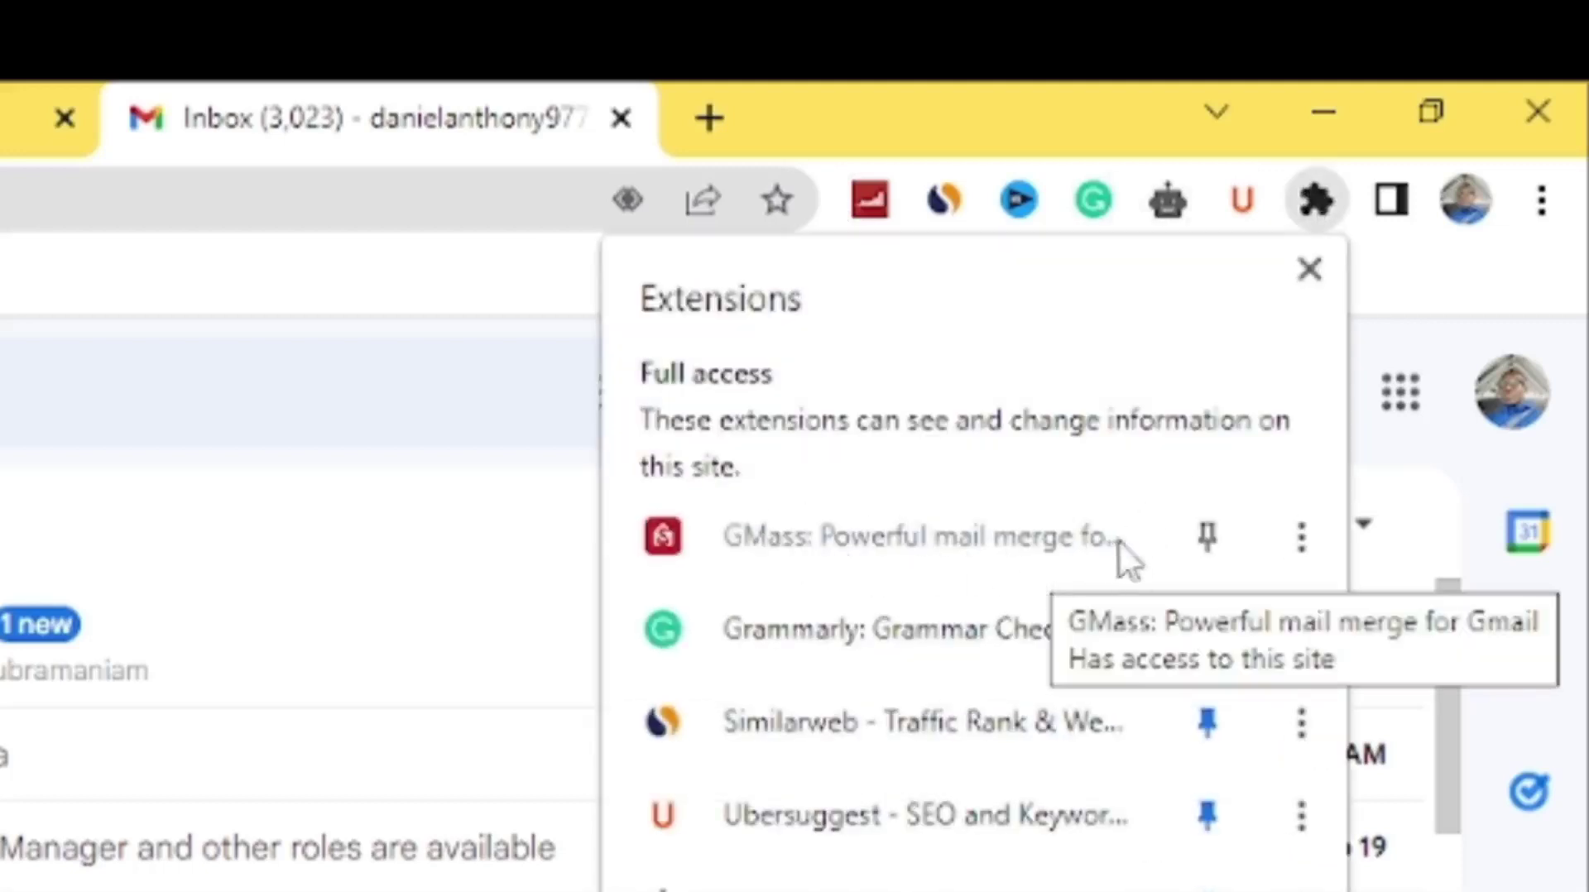
left_click(1211, 540)
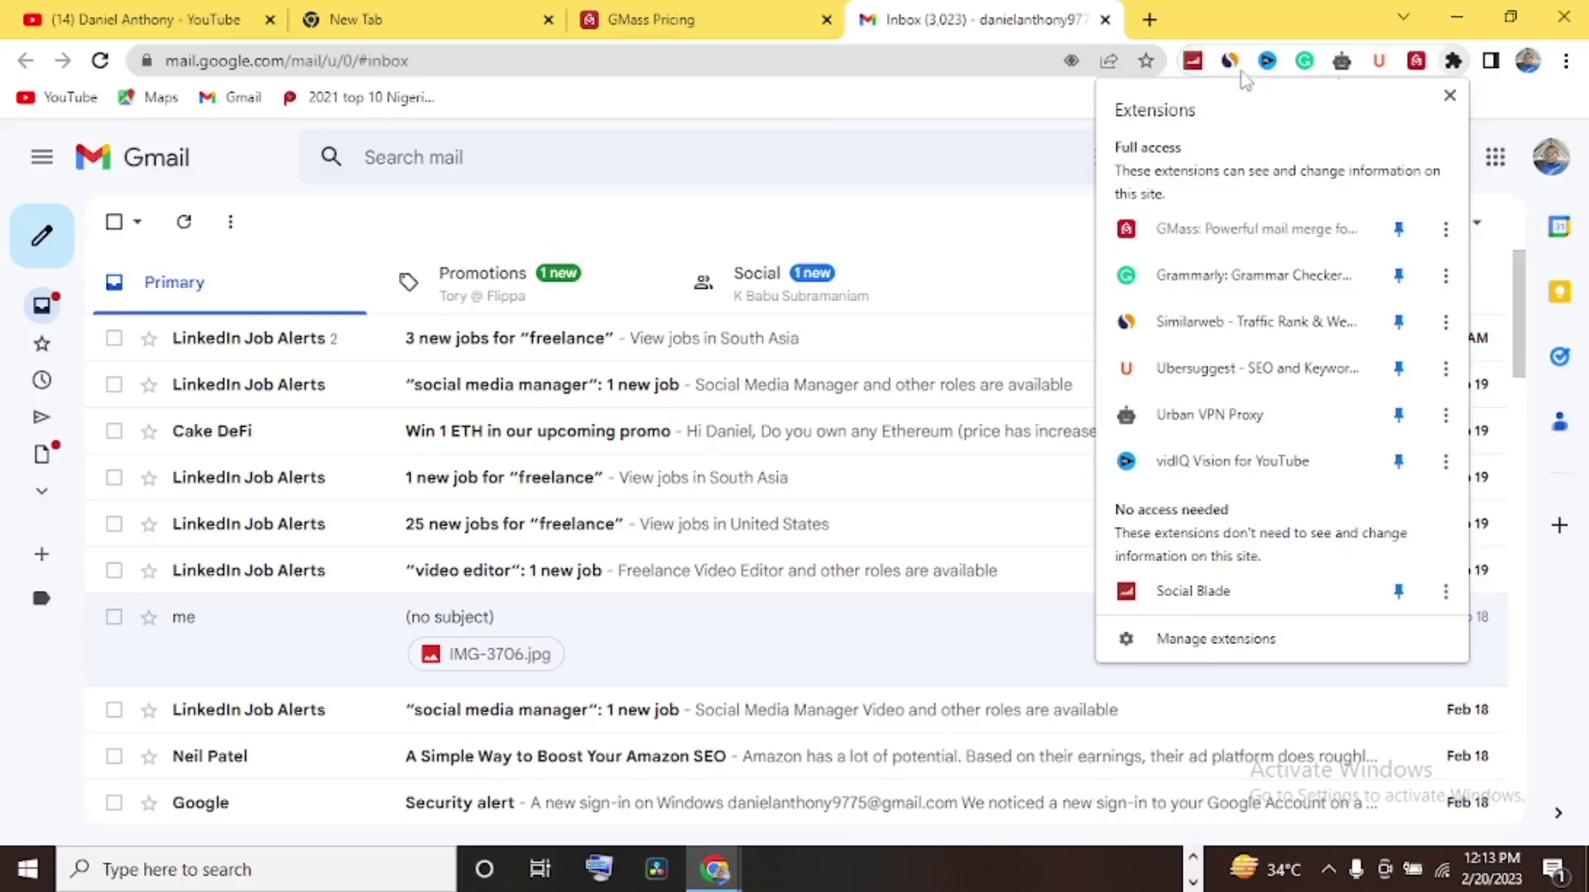
left_click(1450, 95)
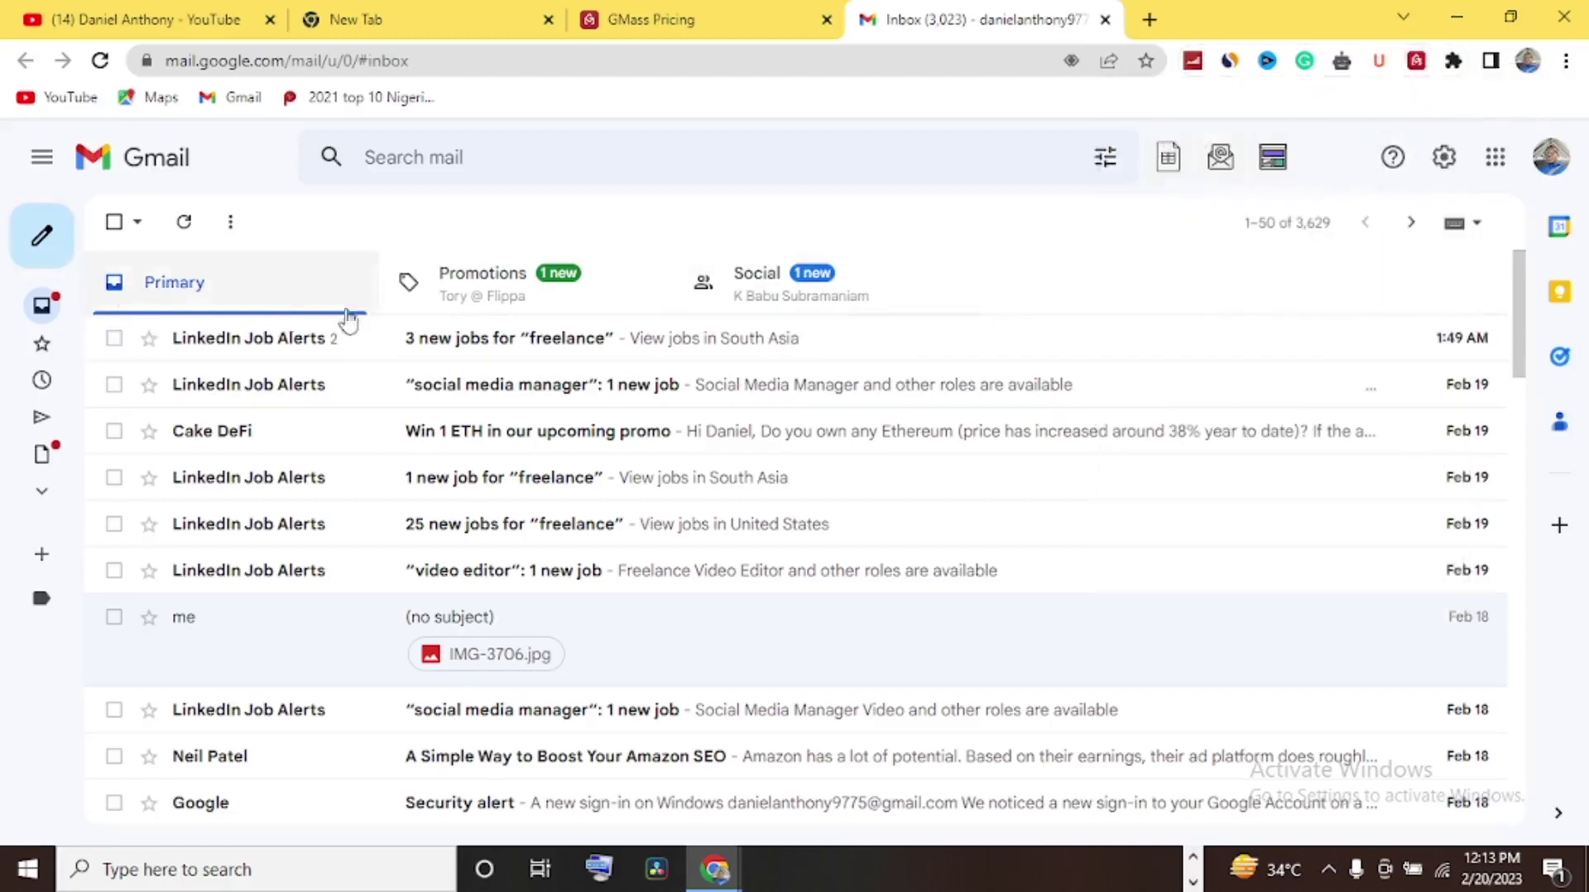
mouse_move(41, 241)
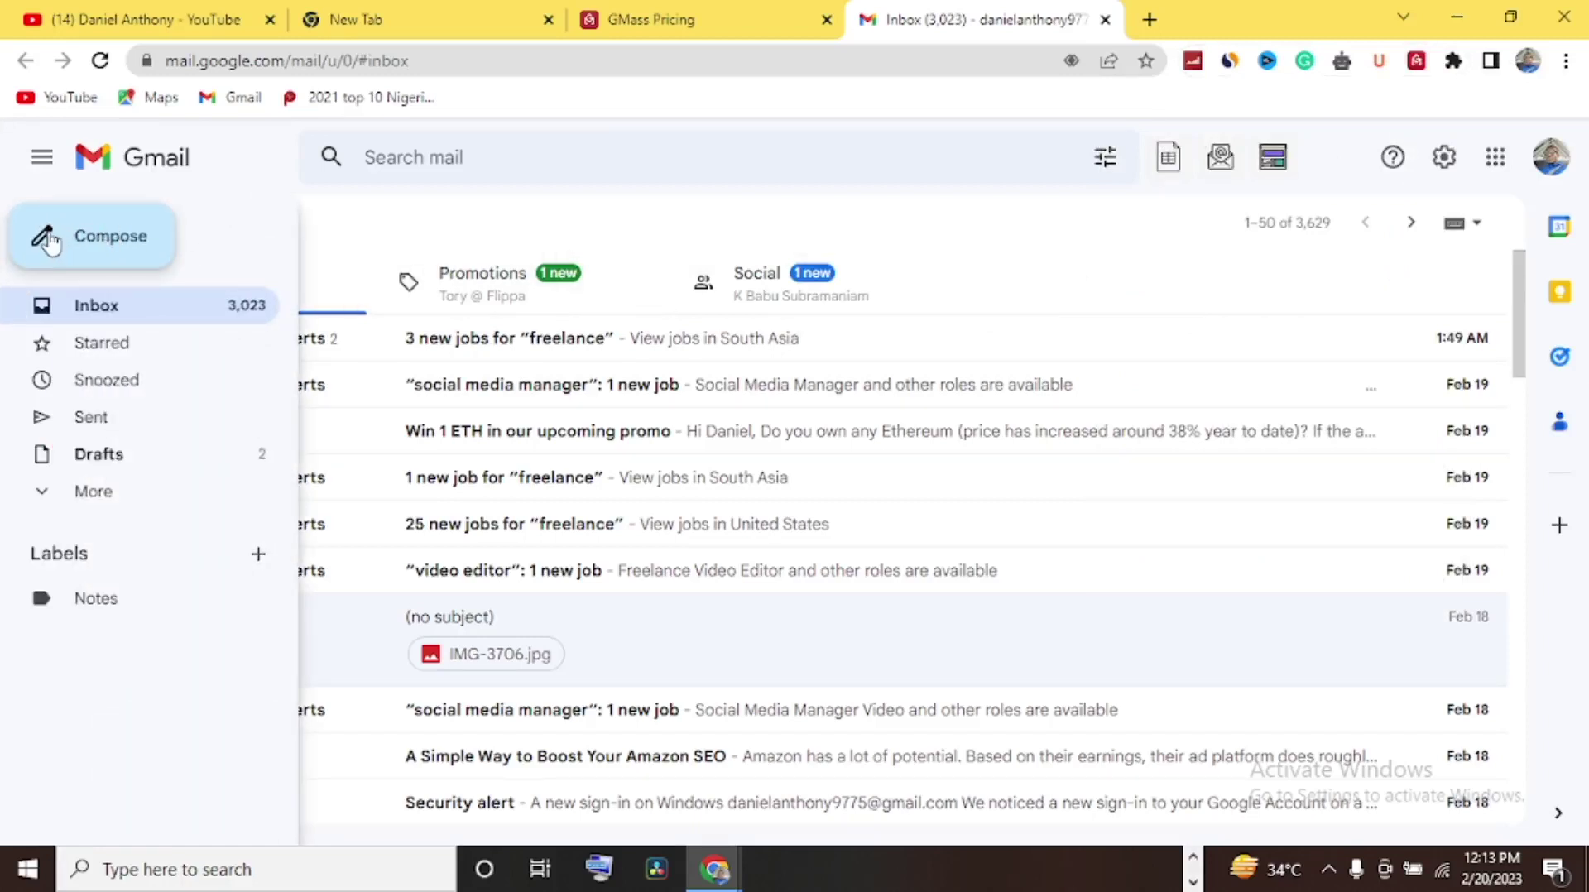
left_click(51, 240)
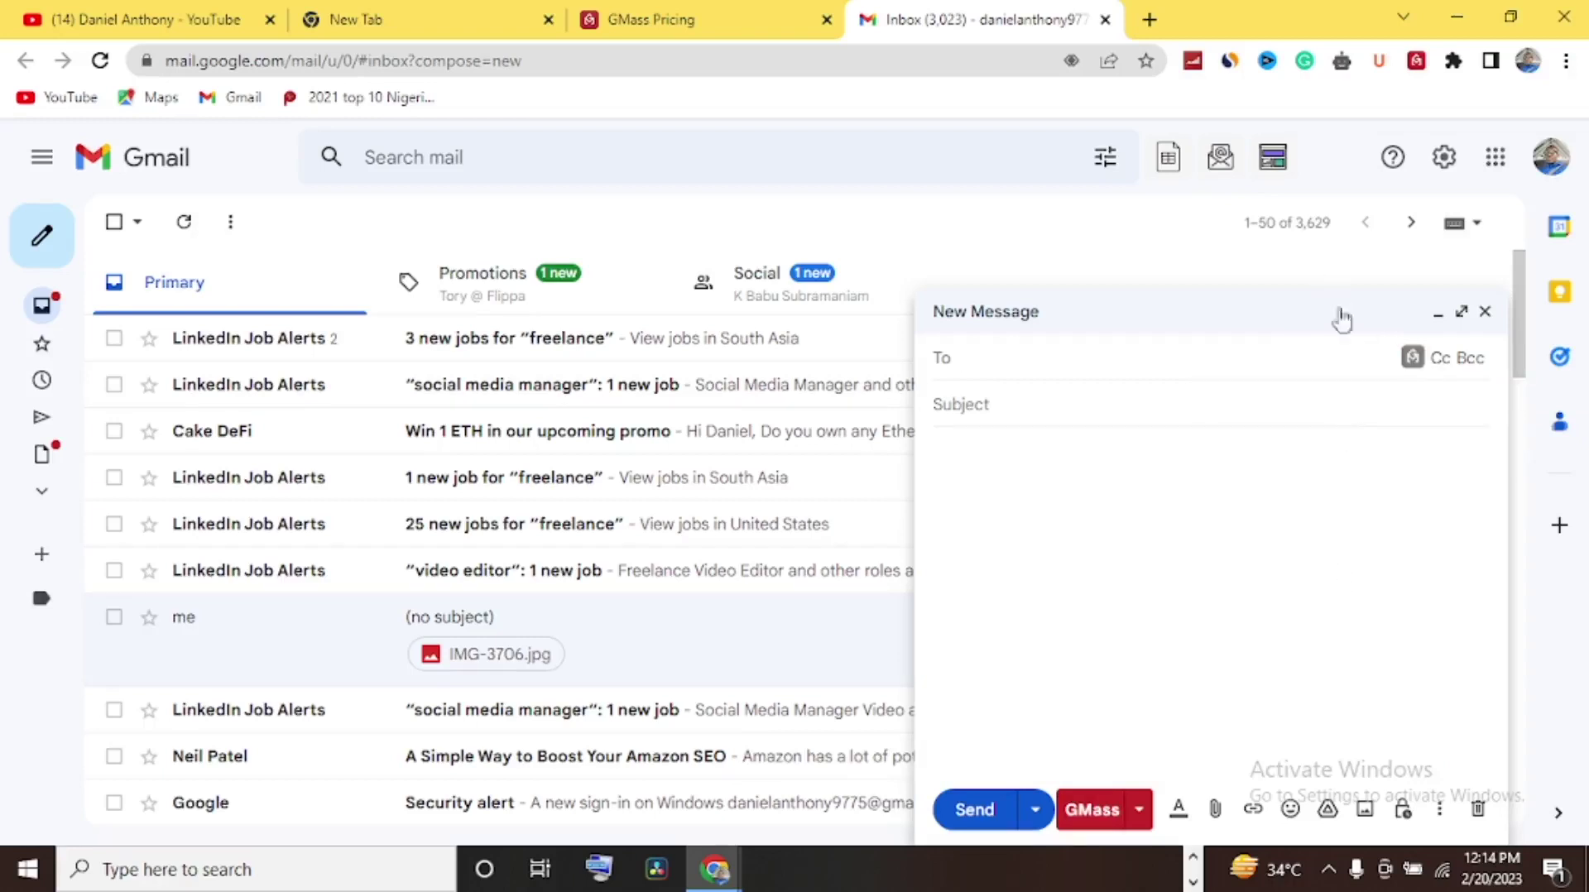
Explore GMass recipient options, opening From a List and closing it without choosing a list.
left_click(1414, 361)
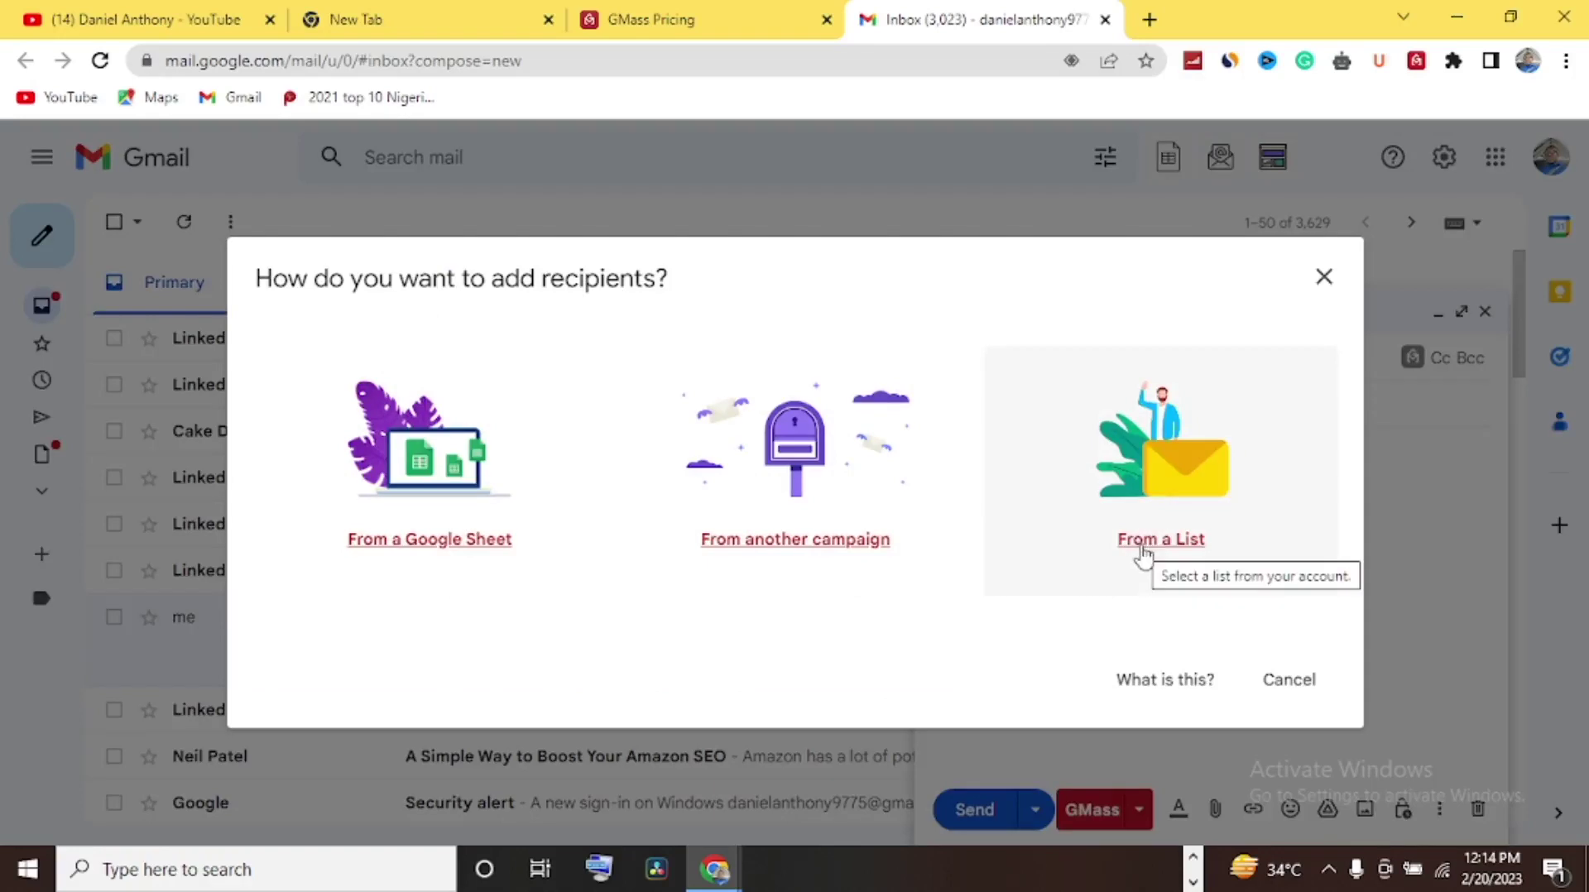
left_click(1164, 466)
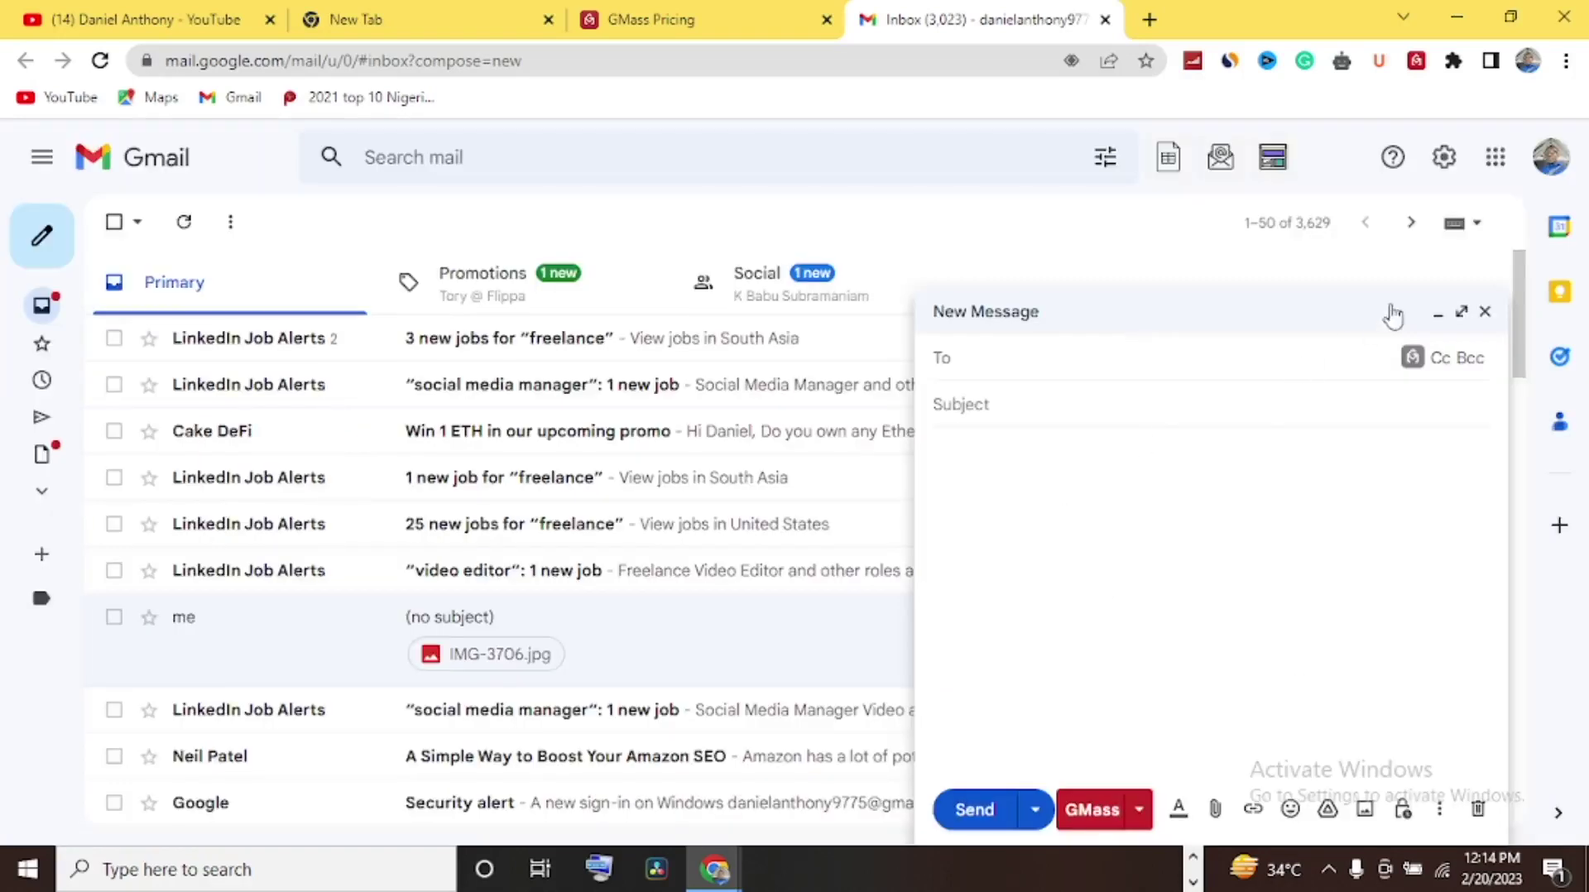
left_click(1413, 358)
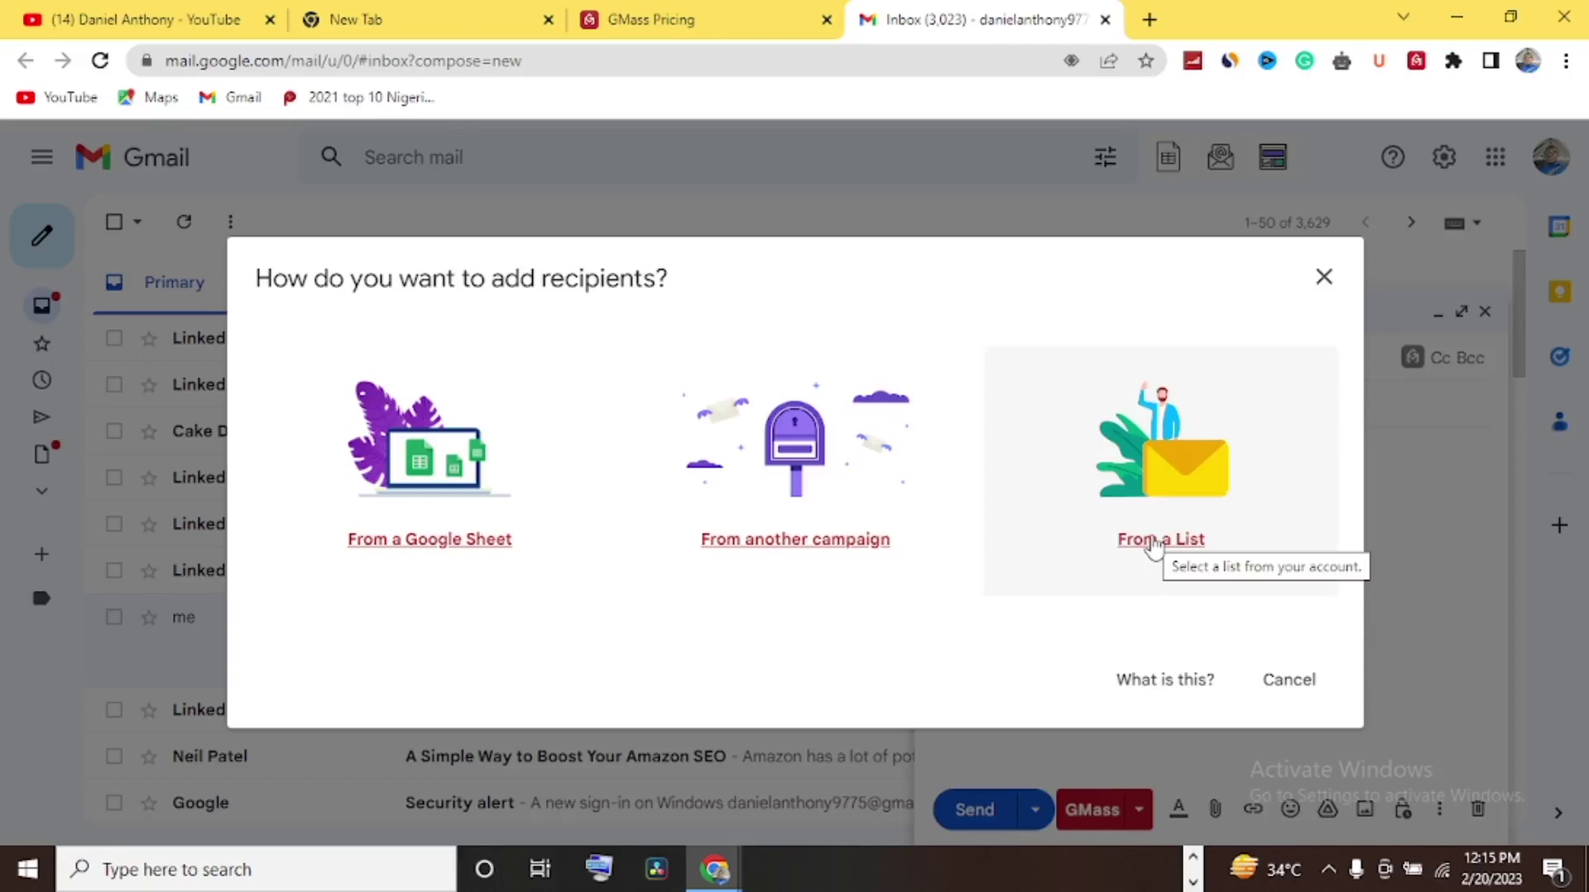
left_click(1156, 541)
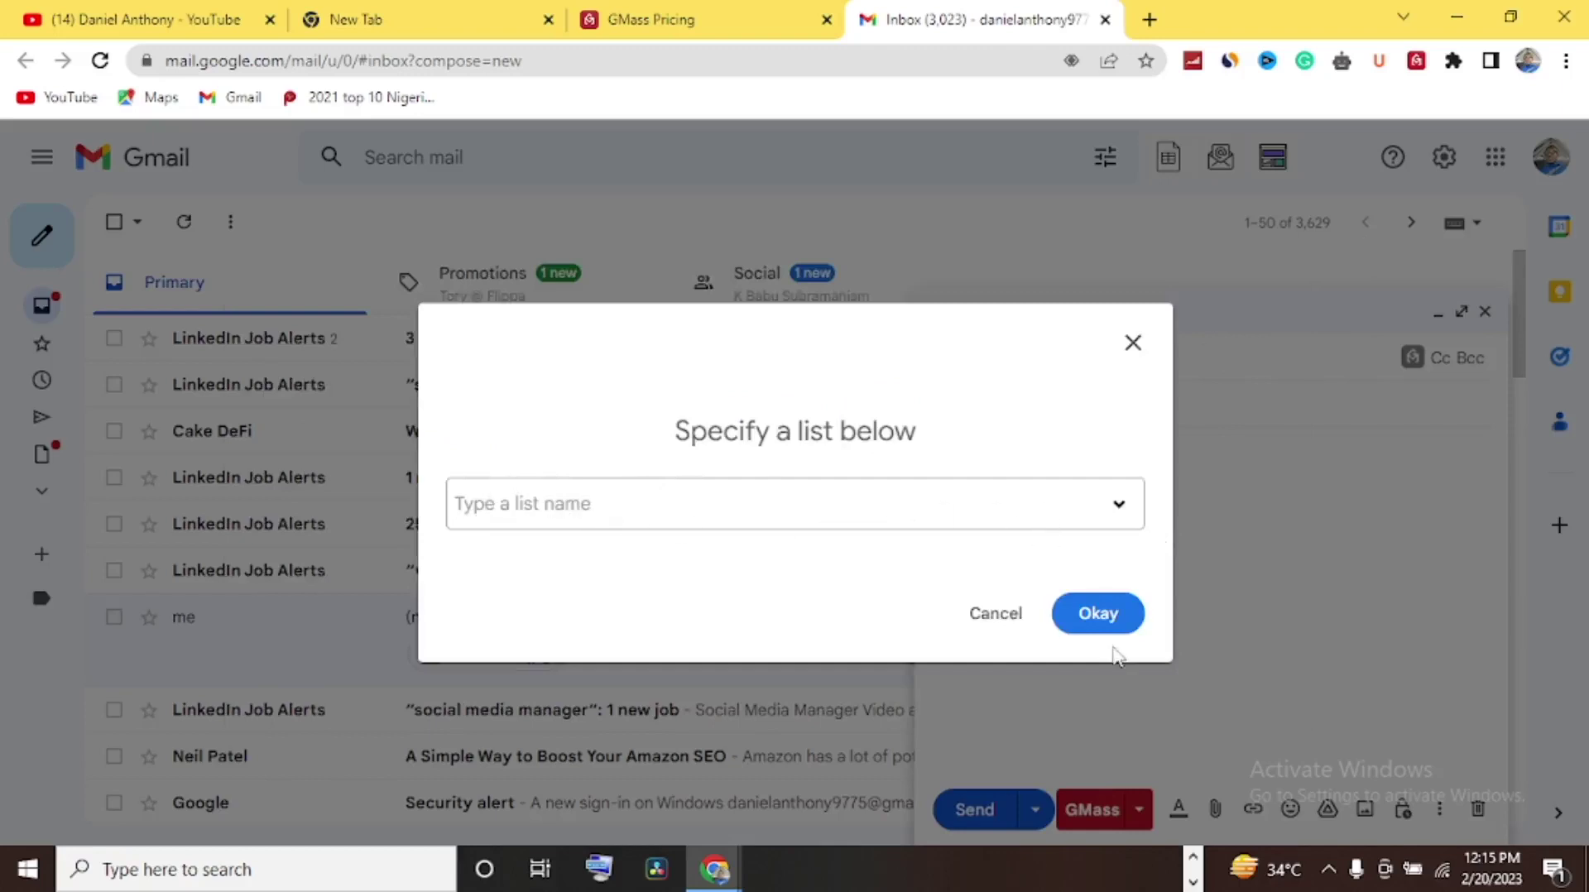
left_click(1114, 617)
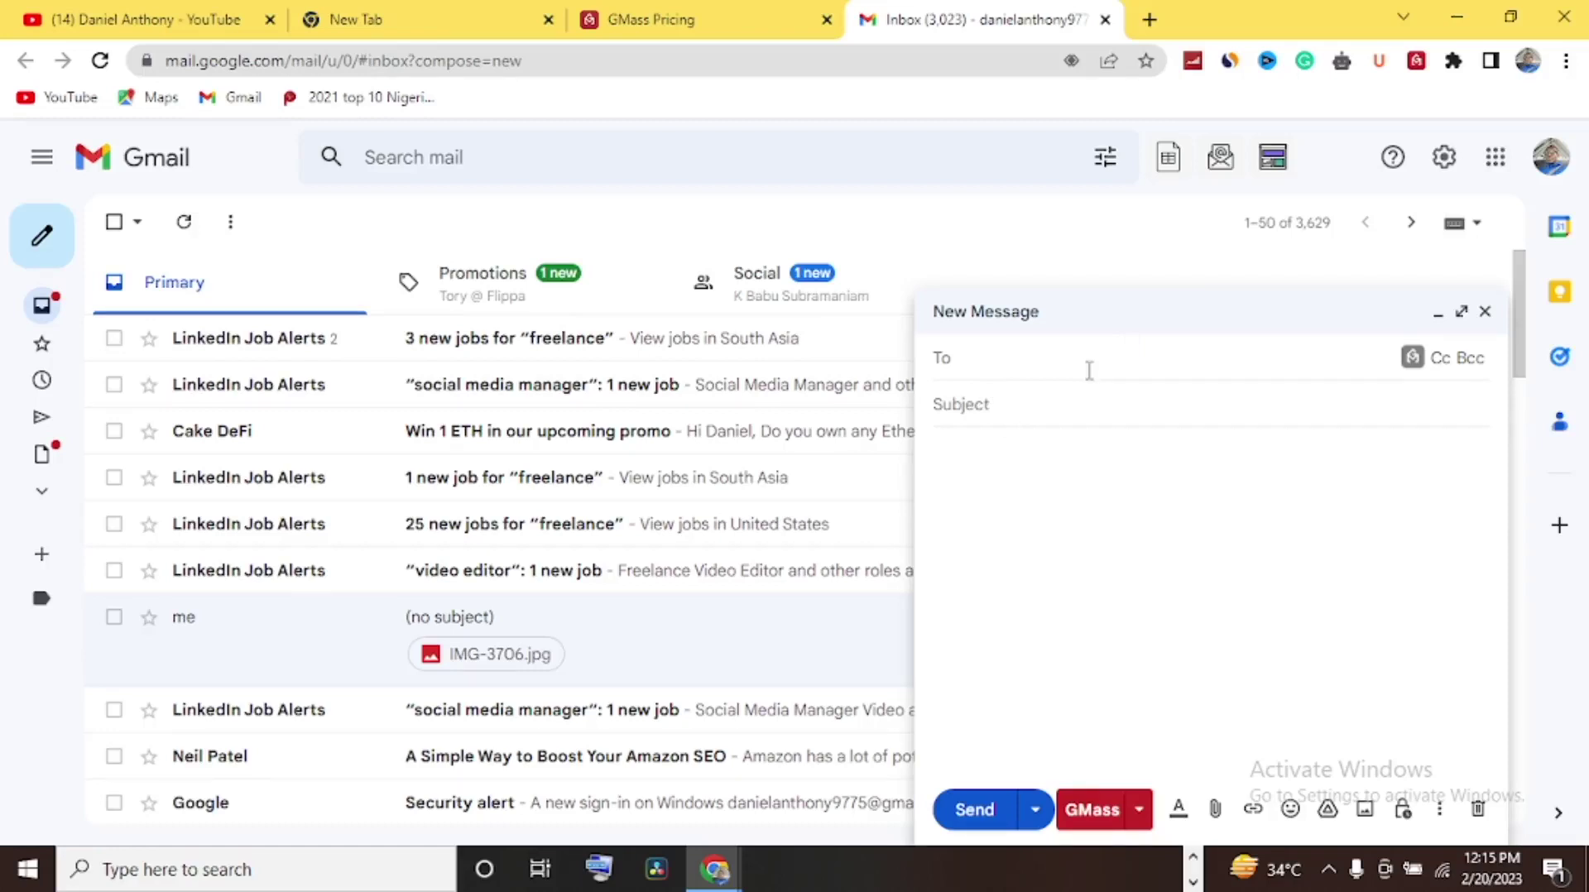
left_click(133, 16)
scroll(439, 381, "down", 2)
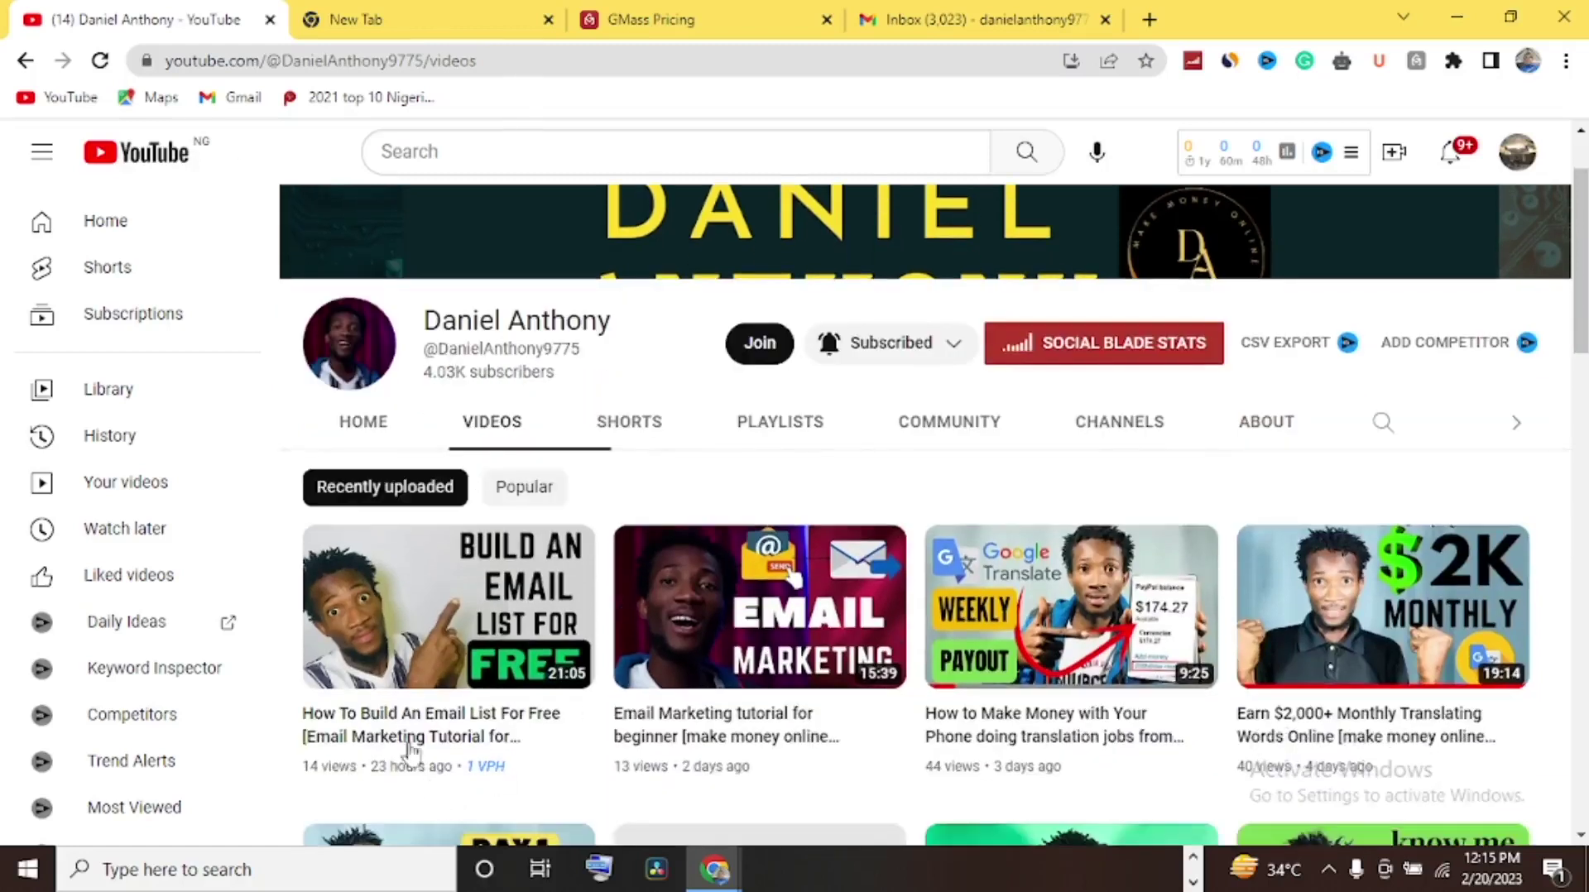
mouse_move(400, 770)
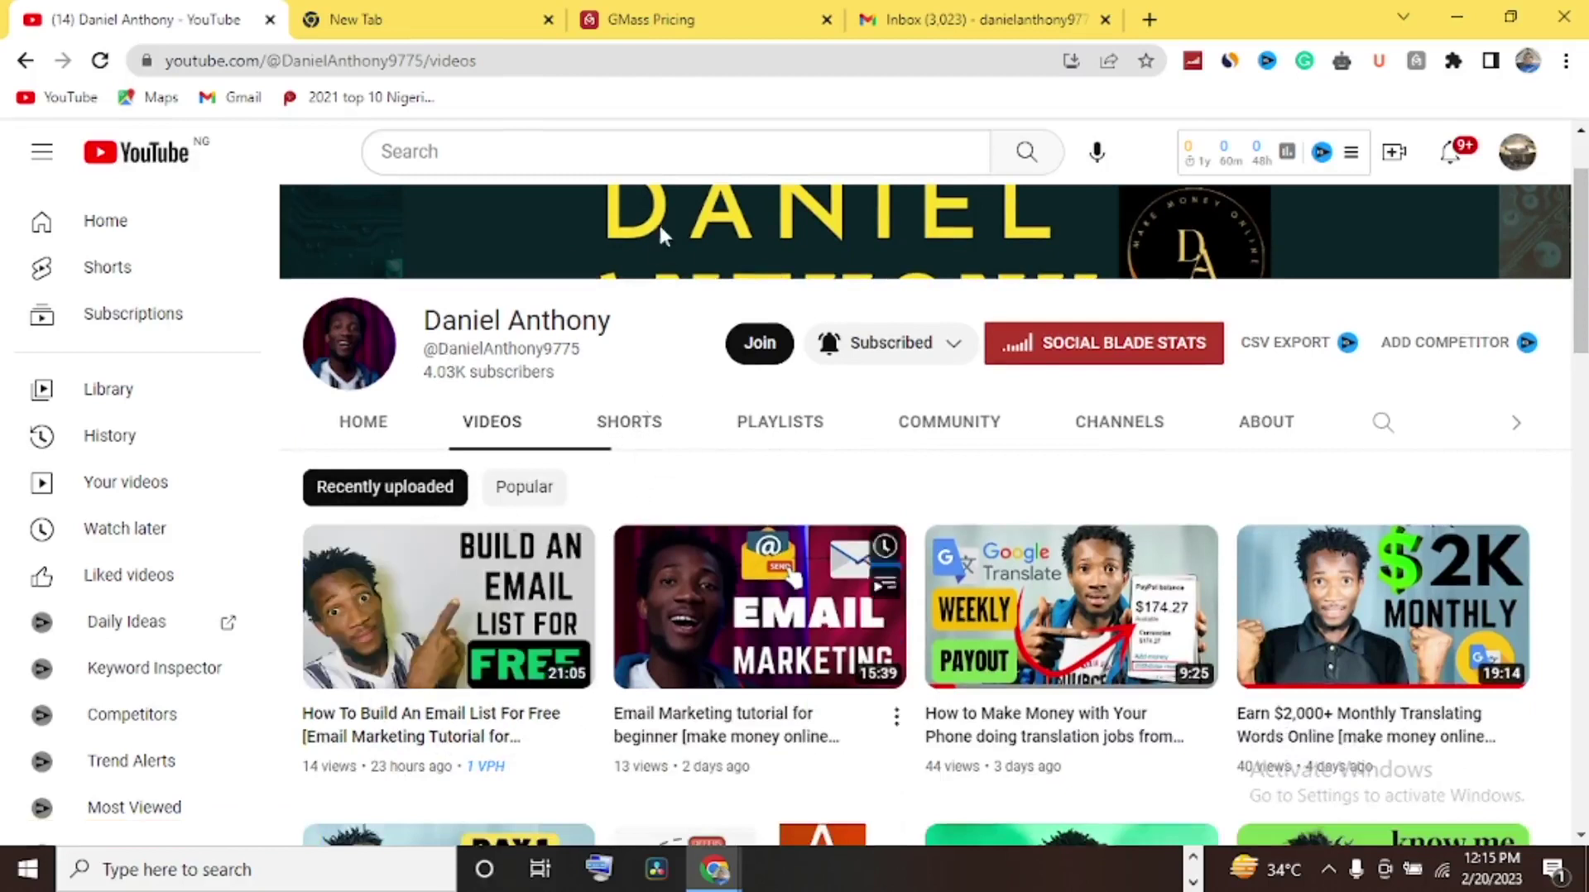
left_click(695, 25)
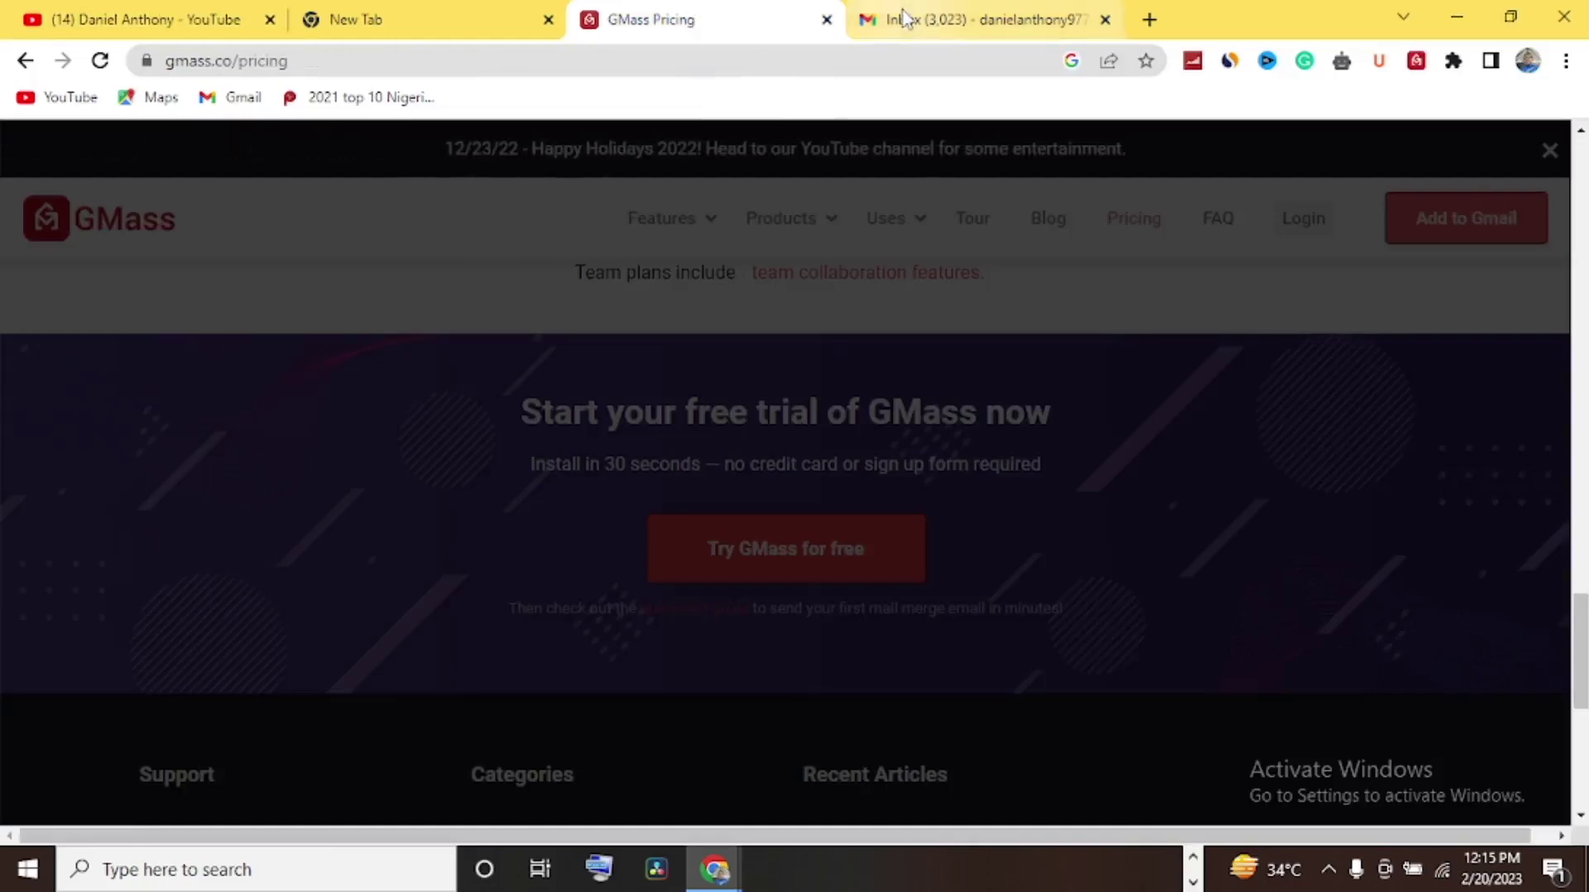
left_click(981, 25)
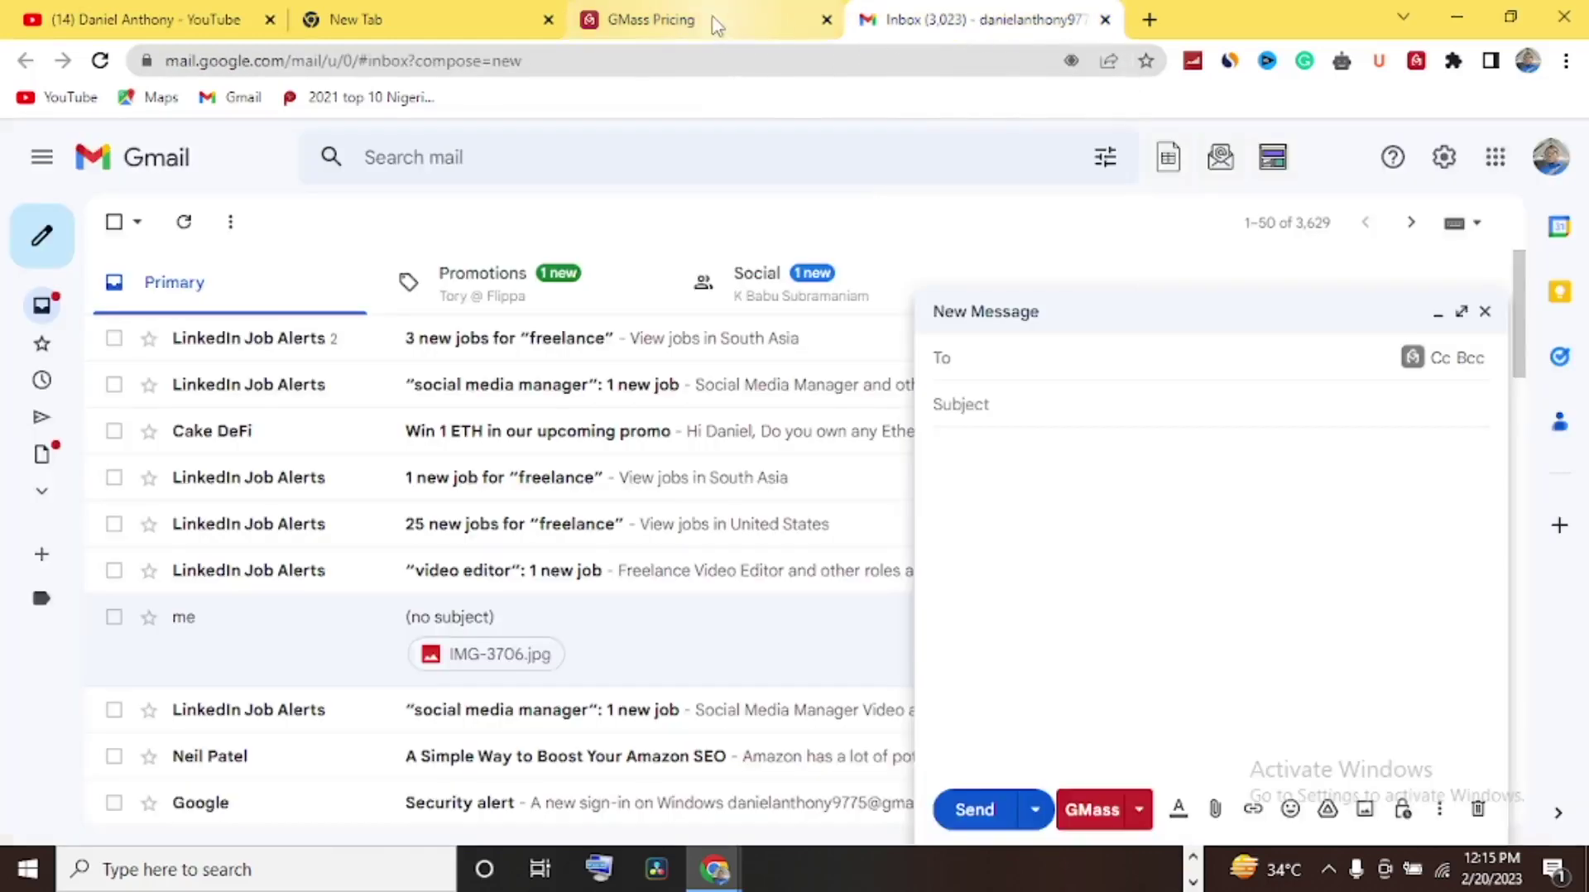
mouse_move(718, 28)
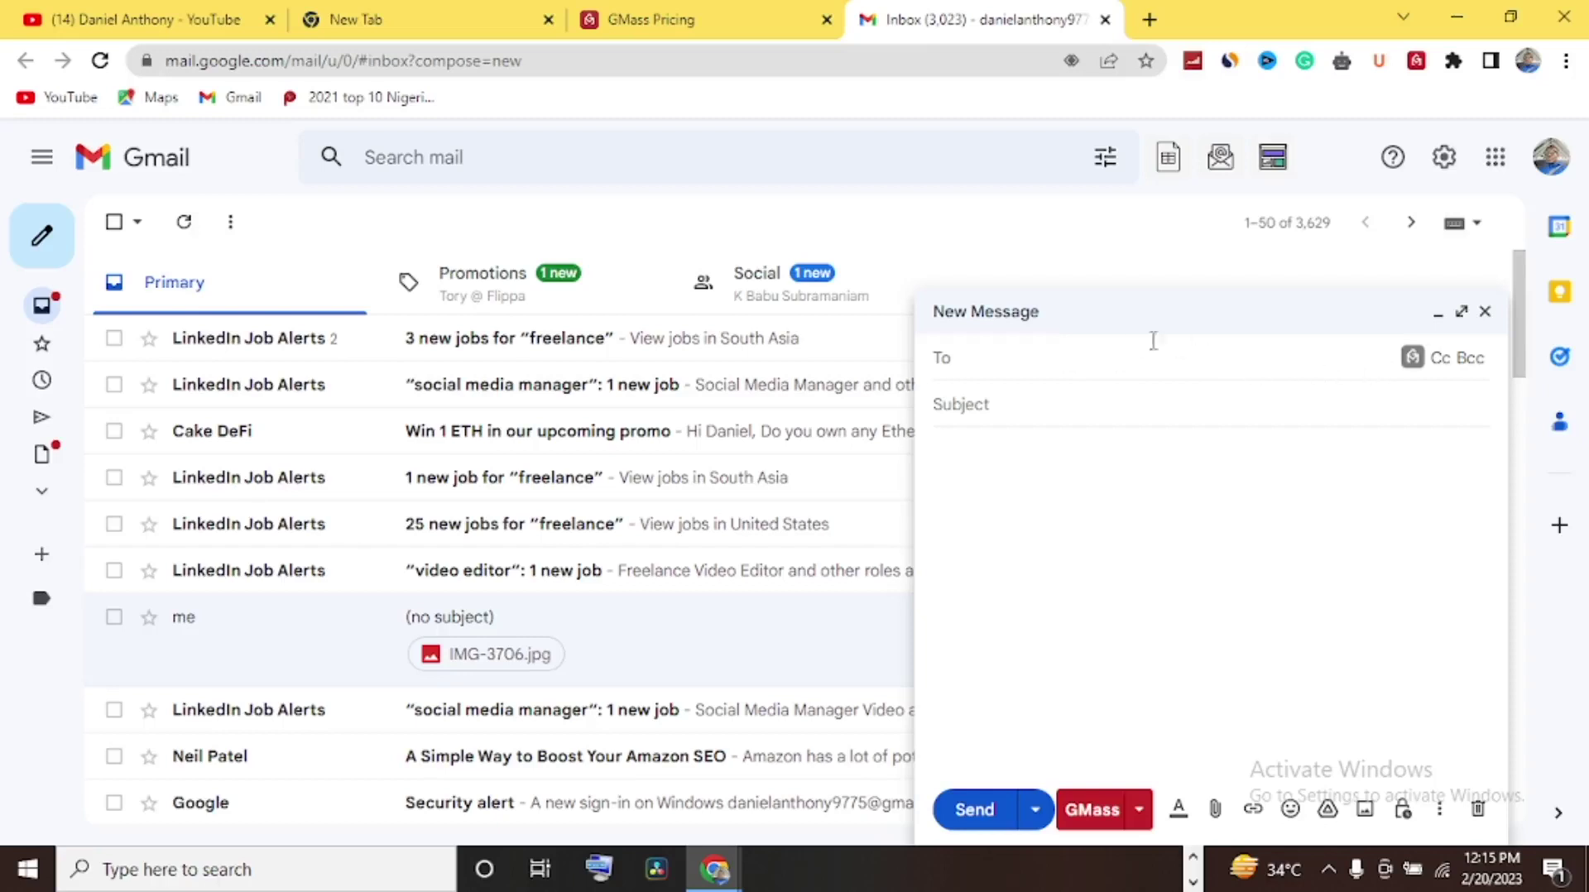
left_click(999, 411)
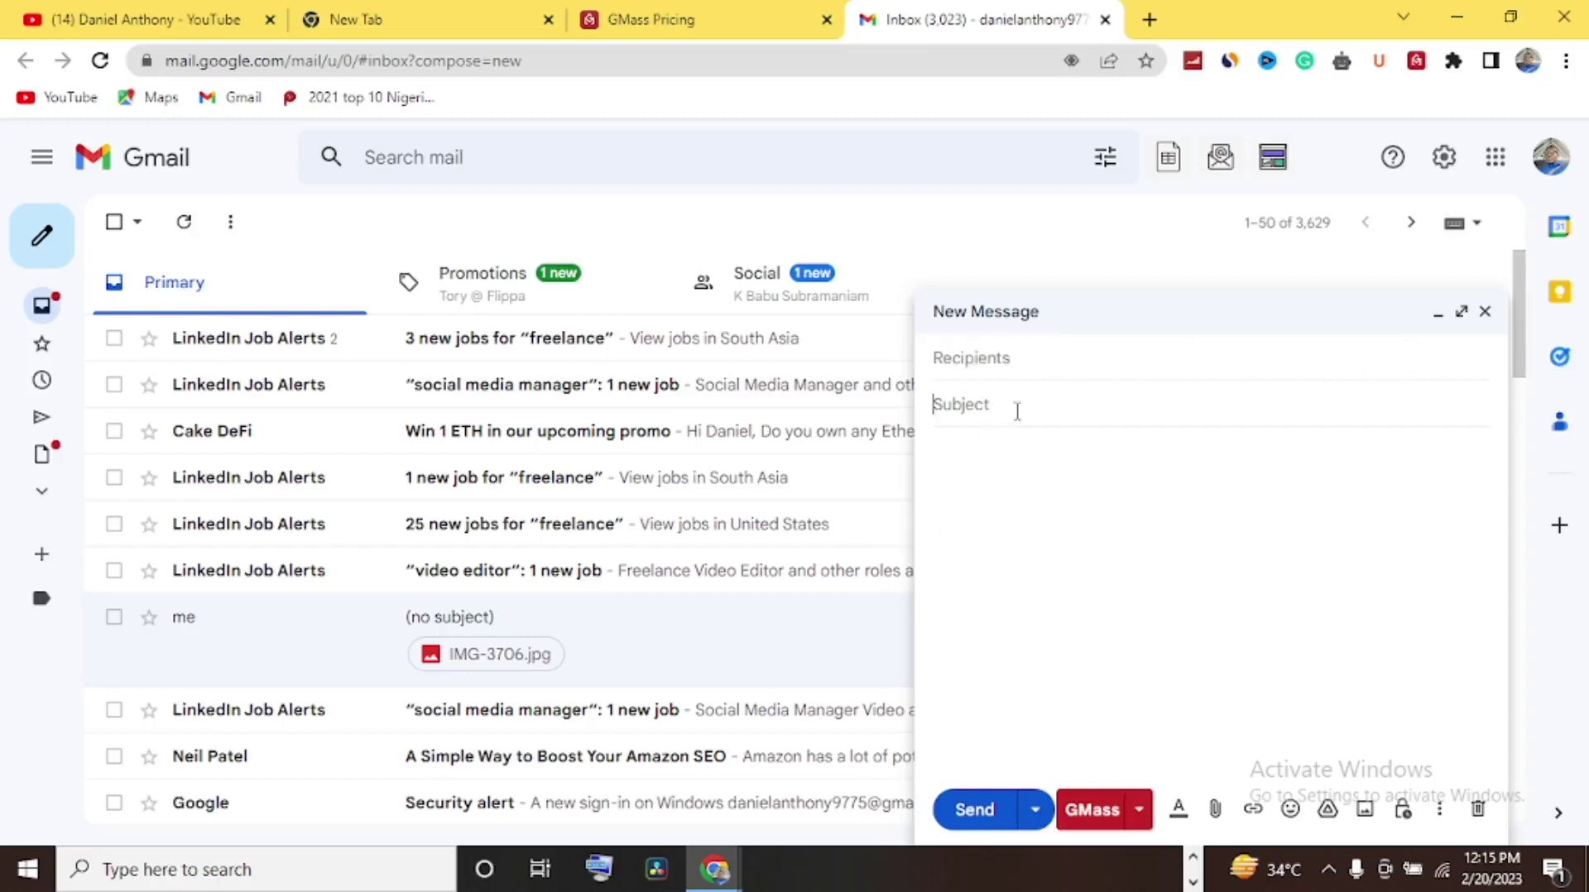
Open the draft's GMass settings, focus the test email field, and list personalization fields.
left_click(948, 449)
left_click(1140, 813)
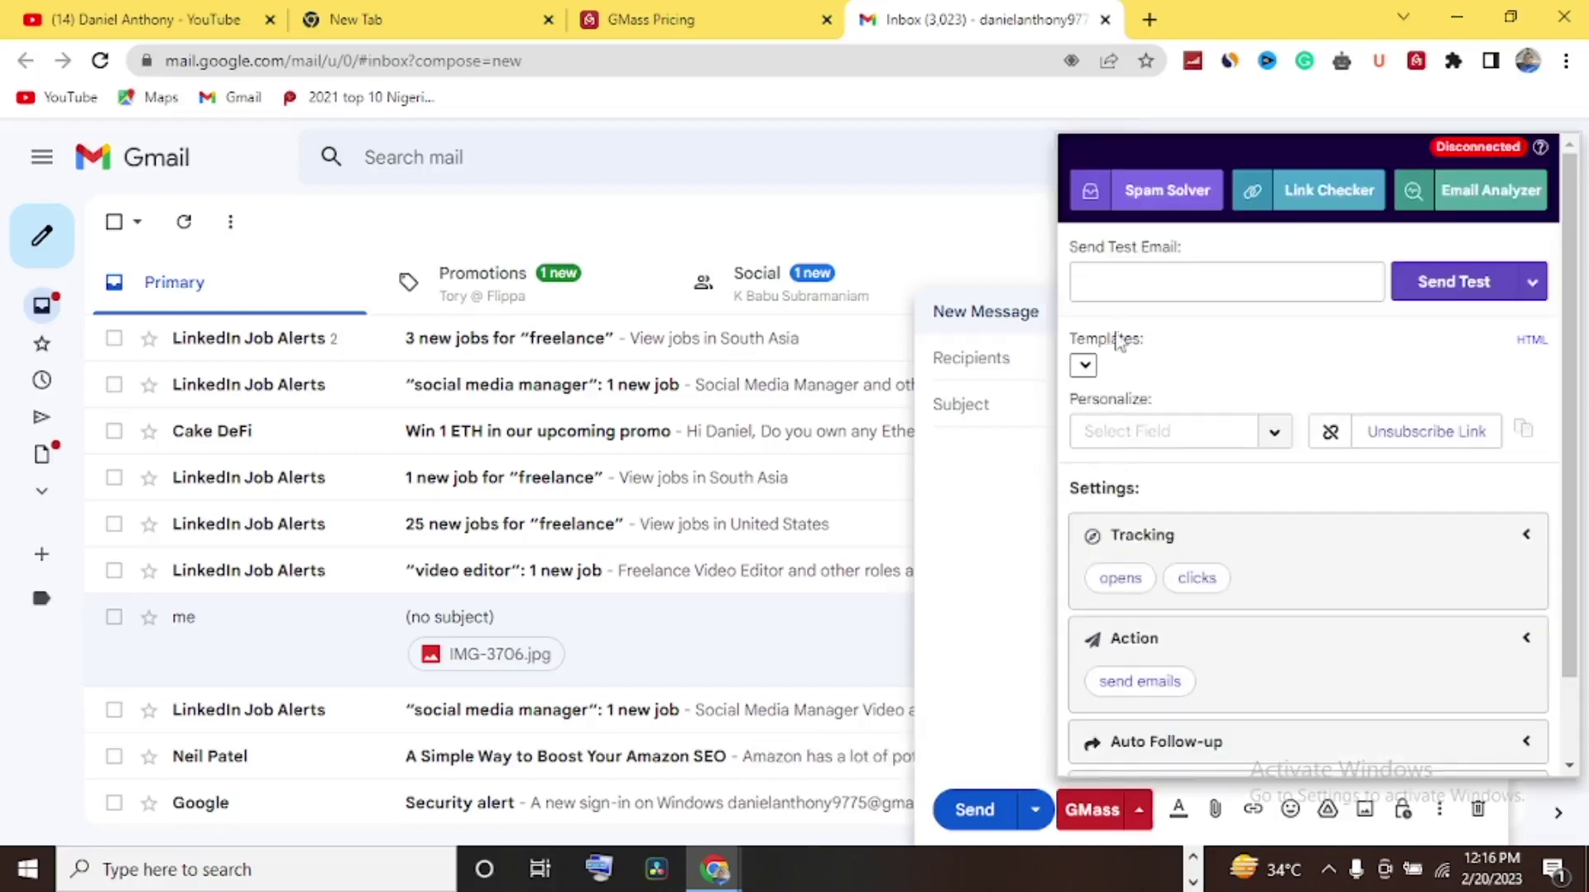
left_click(1158, 285)
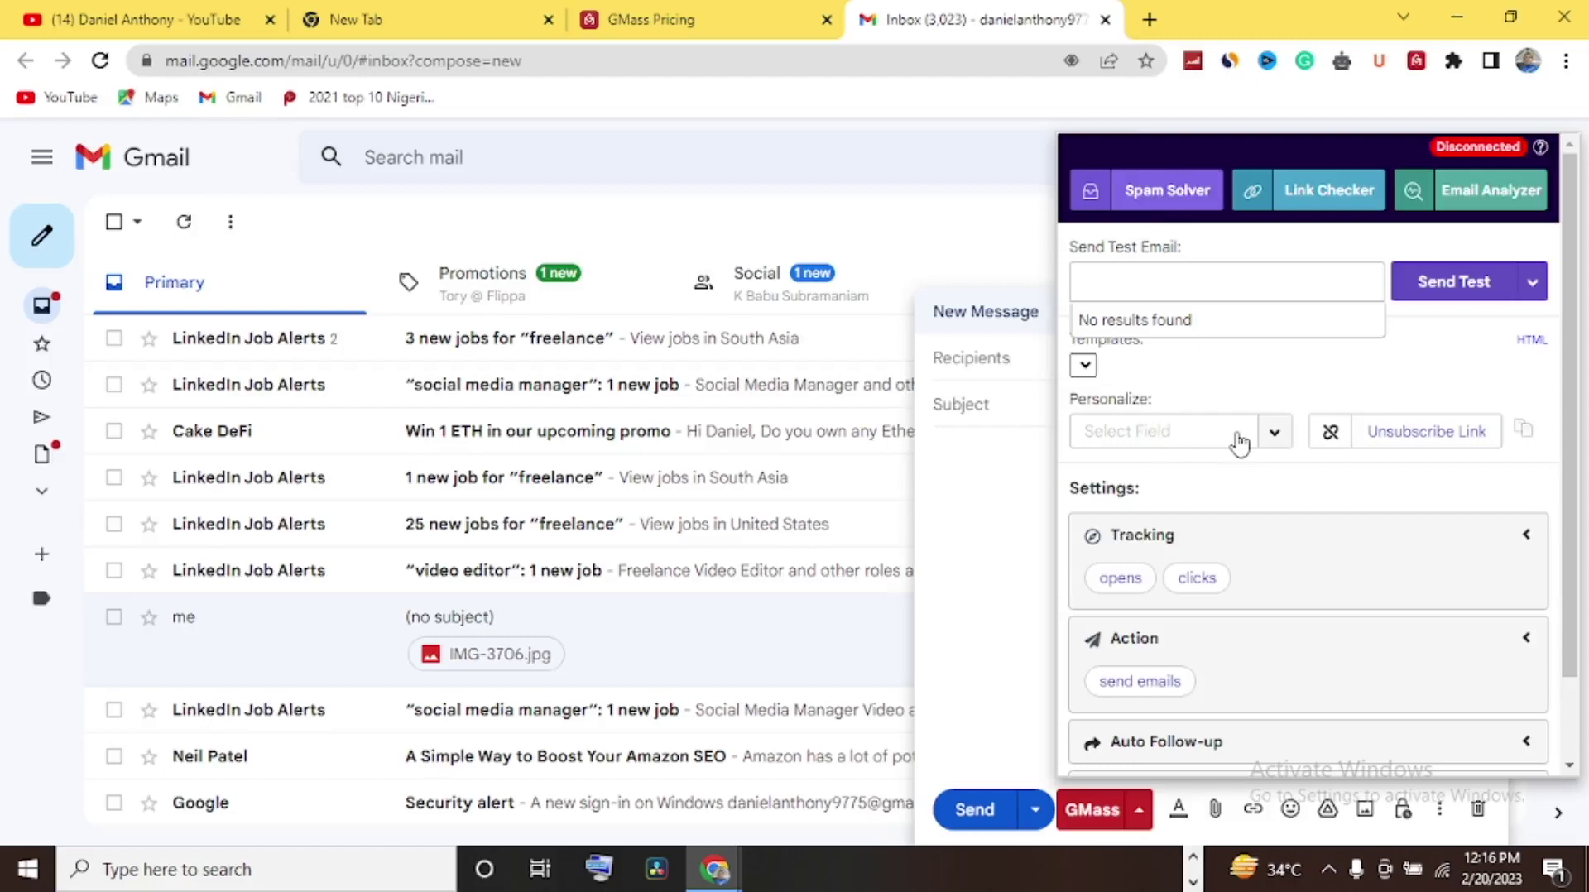
left_click(1278, 440)
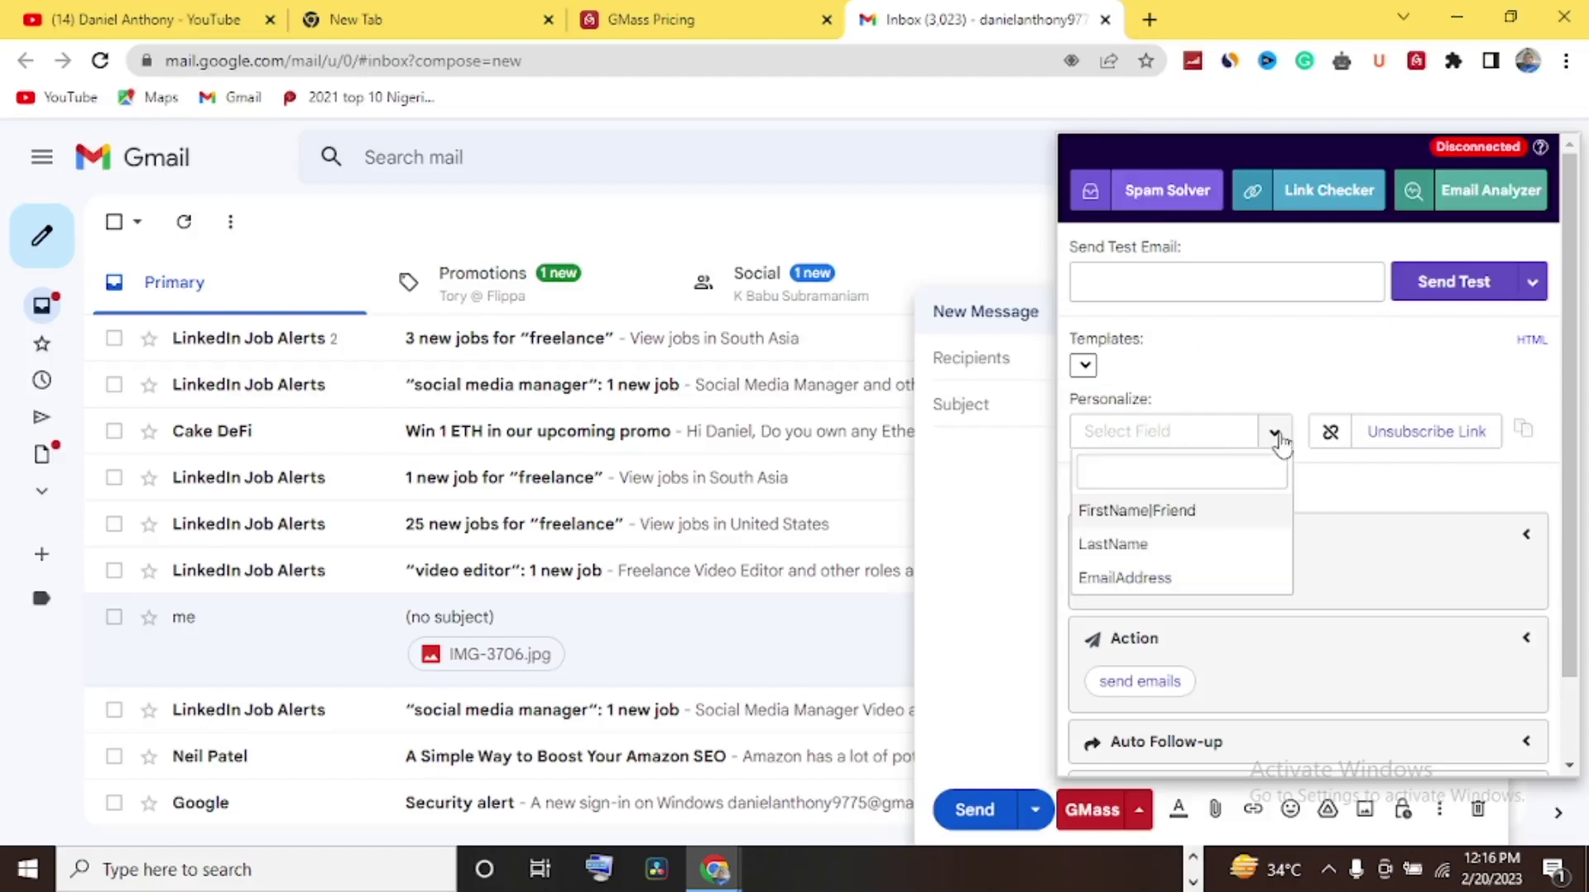
Copy the FirstName|Friend and then LastName variables, leaving LastName selected as the field.
left_click(1178, 511)
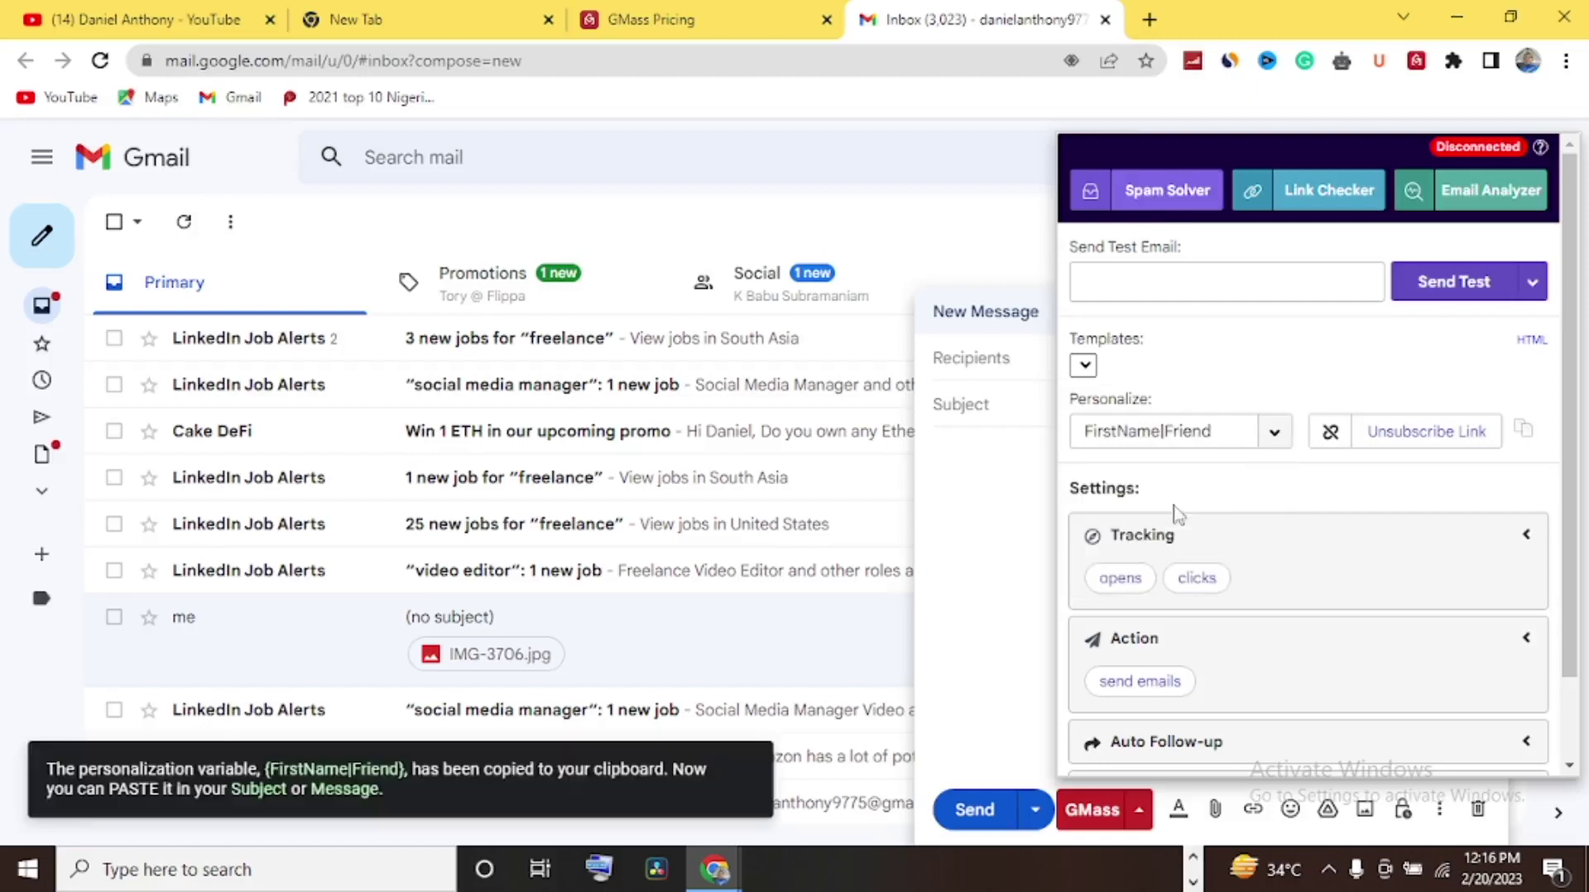
left_click(1276, 439)
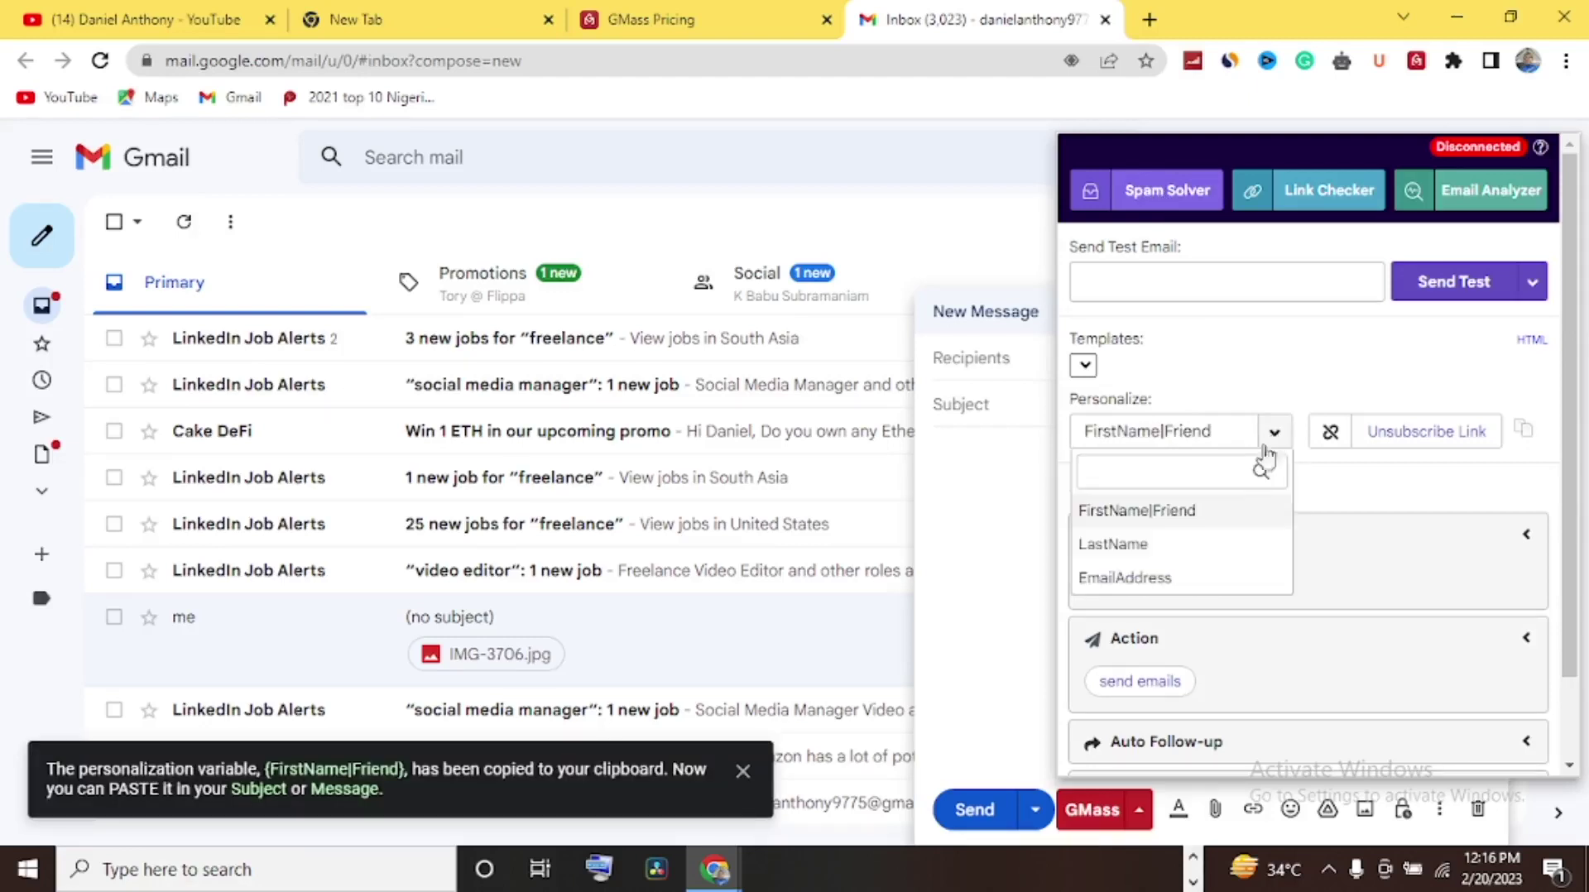
left_click(1159, 548)
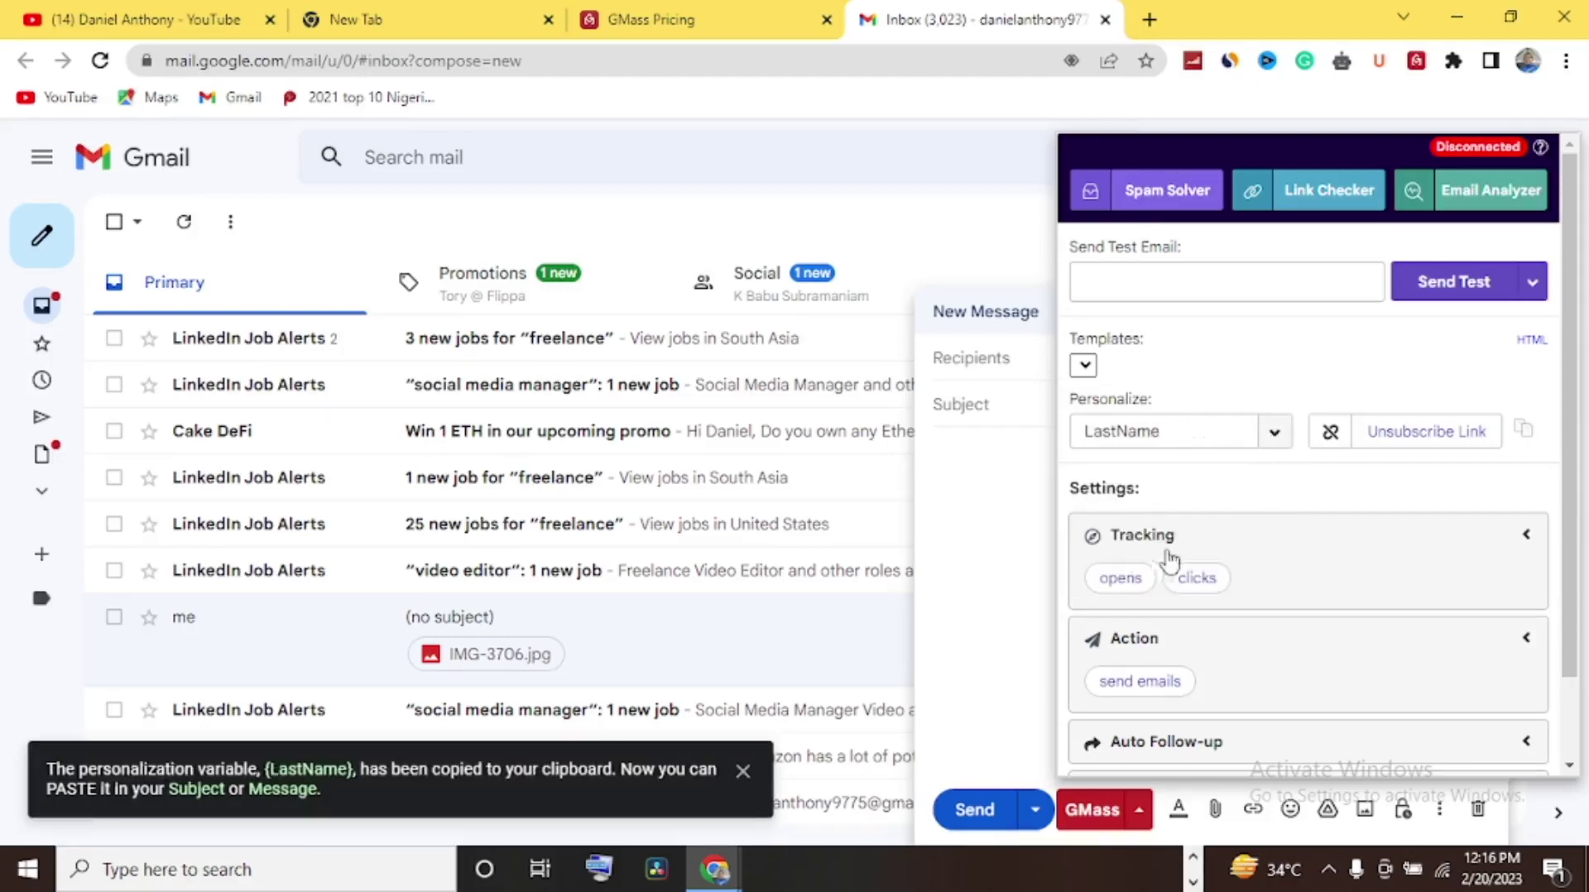
left_click(1272, 439)
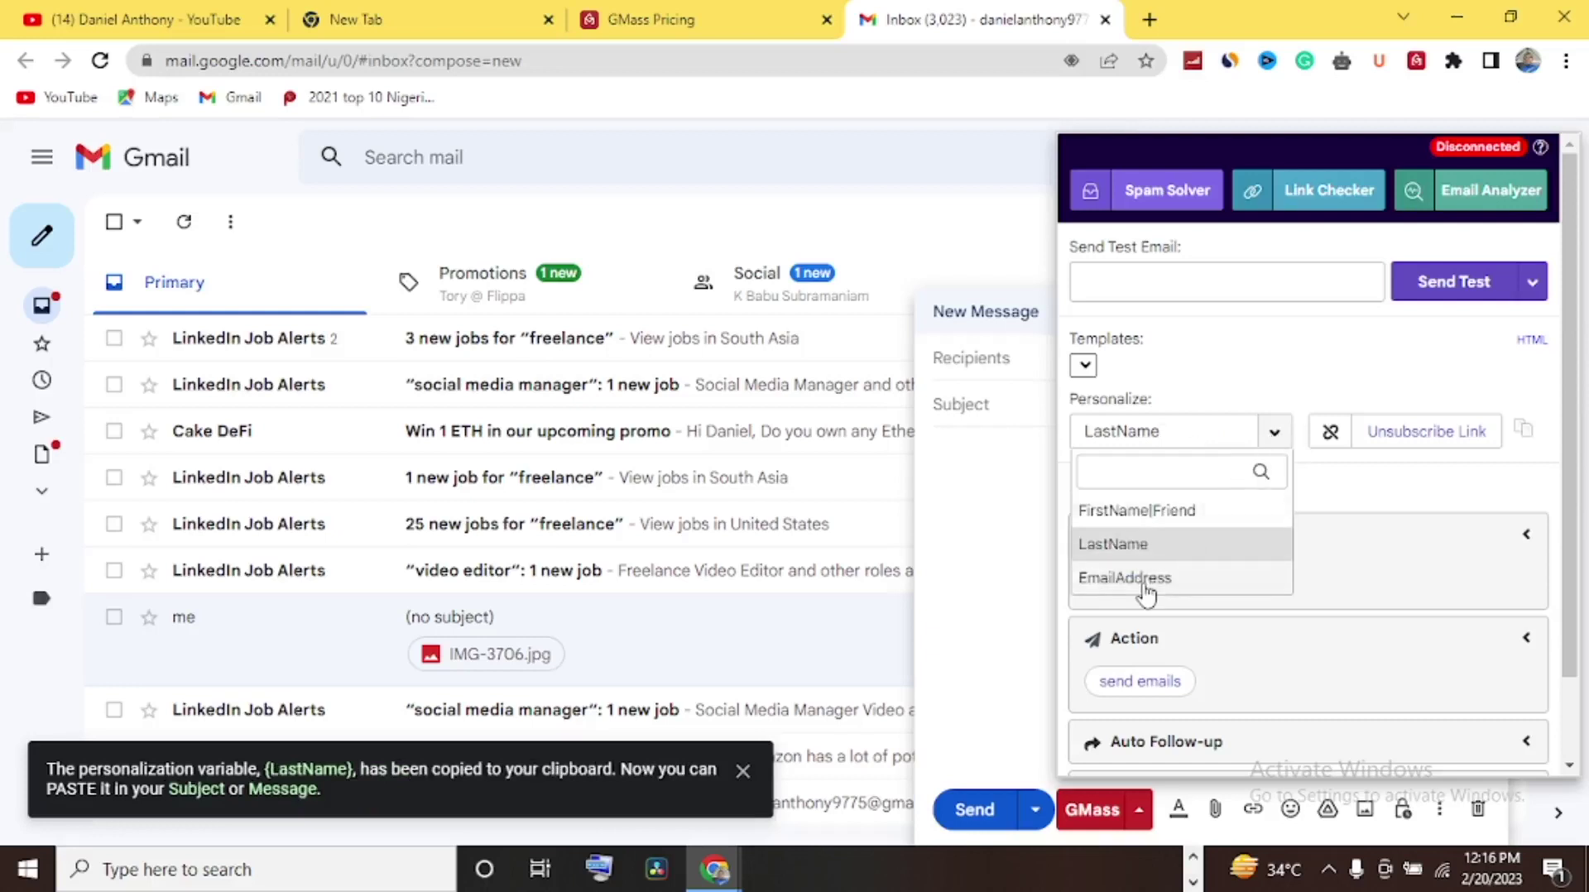
left_click(1327, 495)
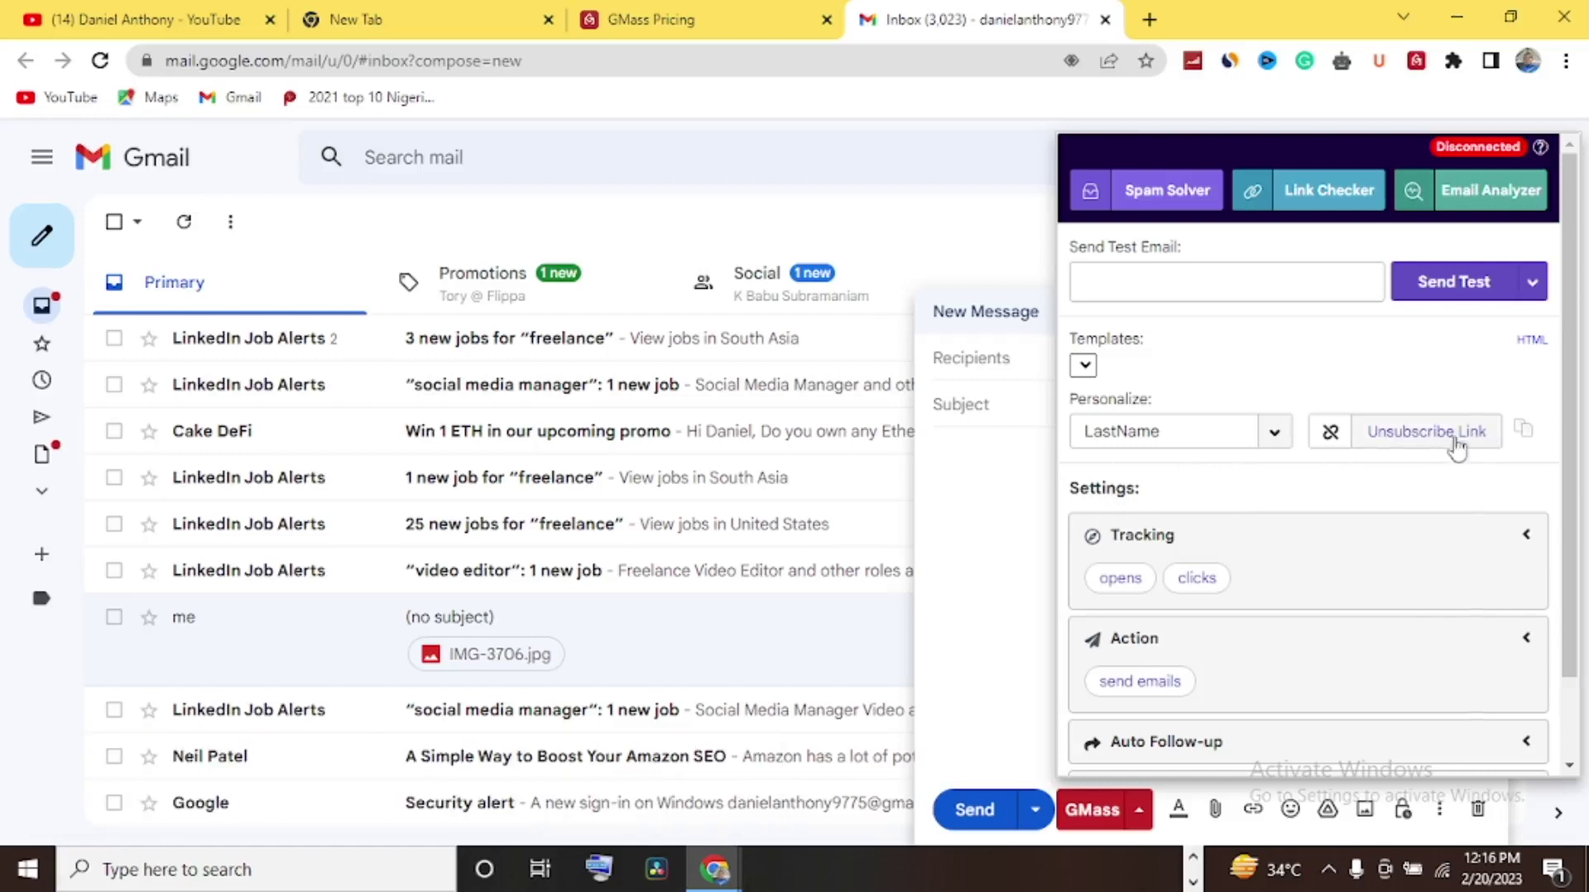
scroll(1418, 459, "down", 2)
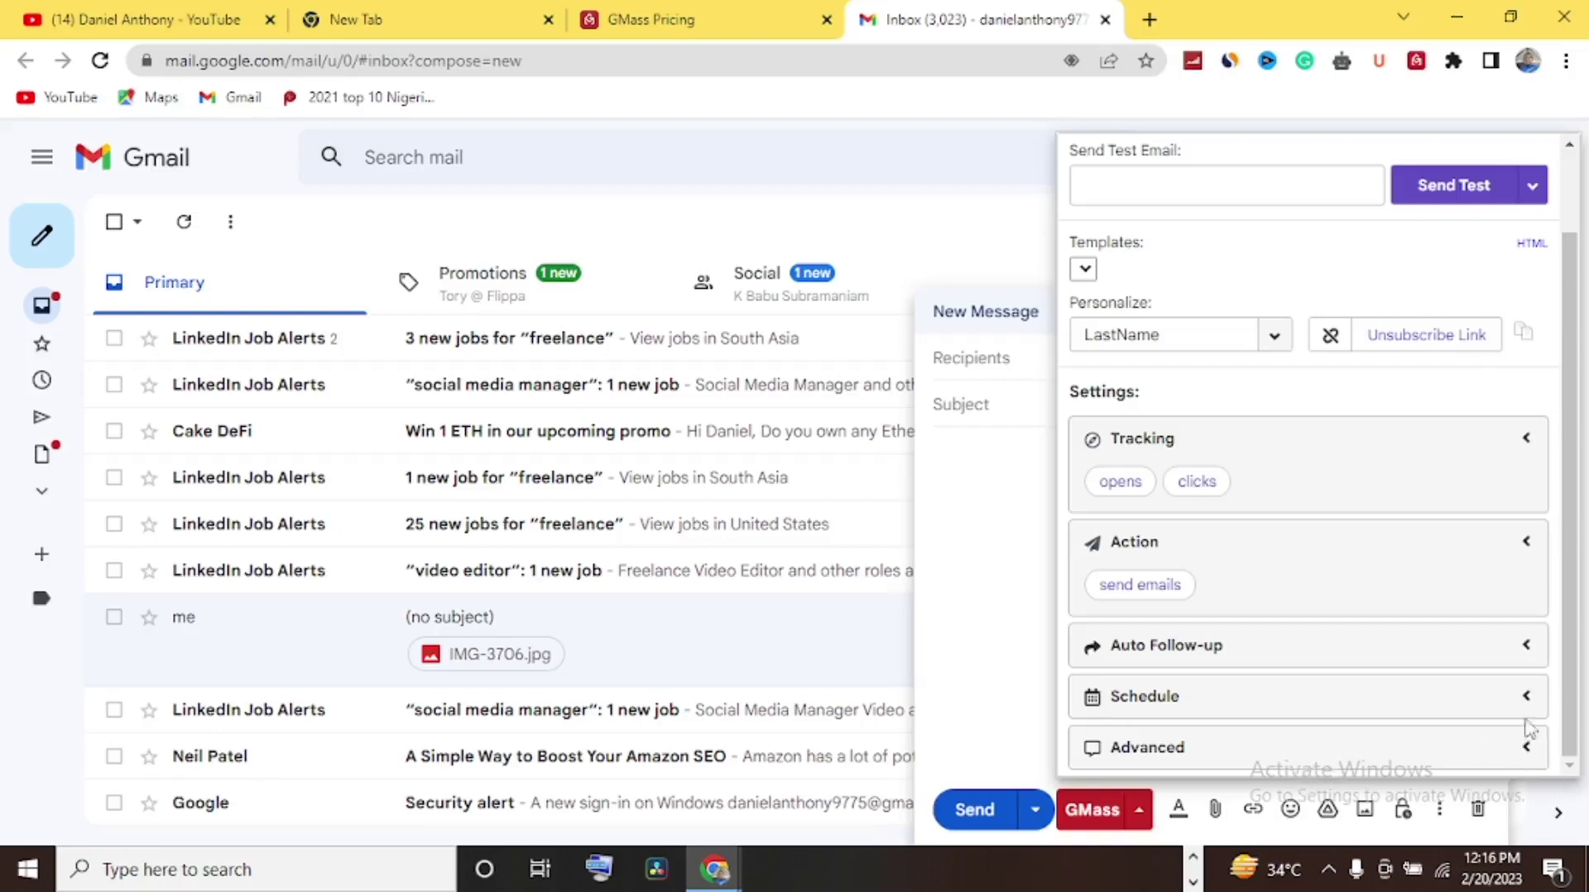
Expand Auto Follow-up to show the Stage 1 no-reply-after-2-days follow-up, then return to GMass Pricing.
left_click(1526, 647)
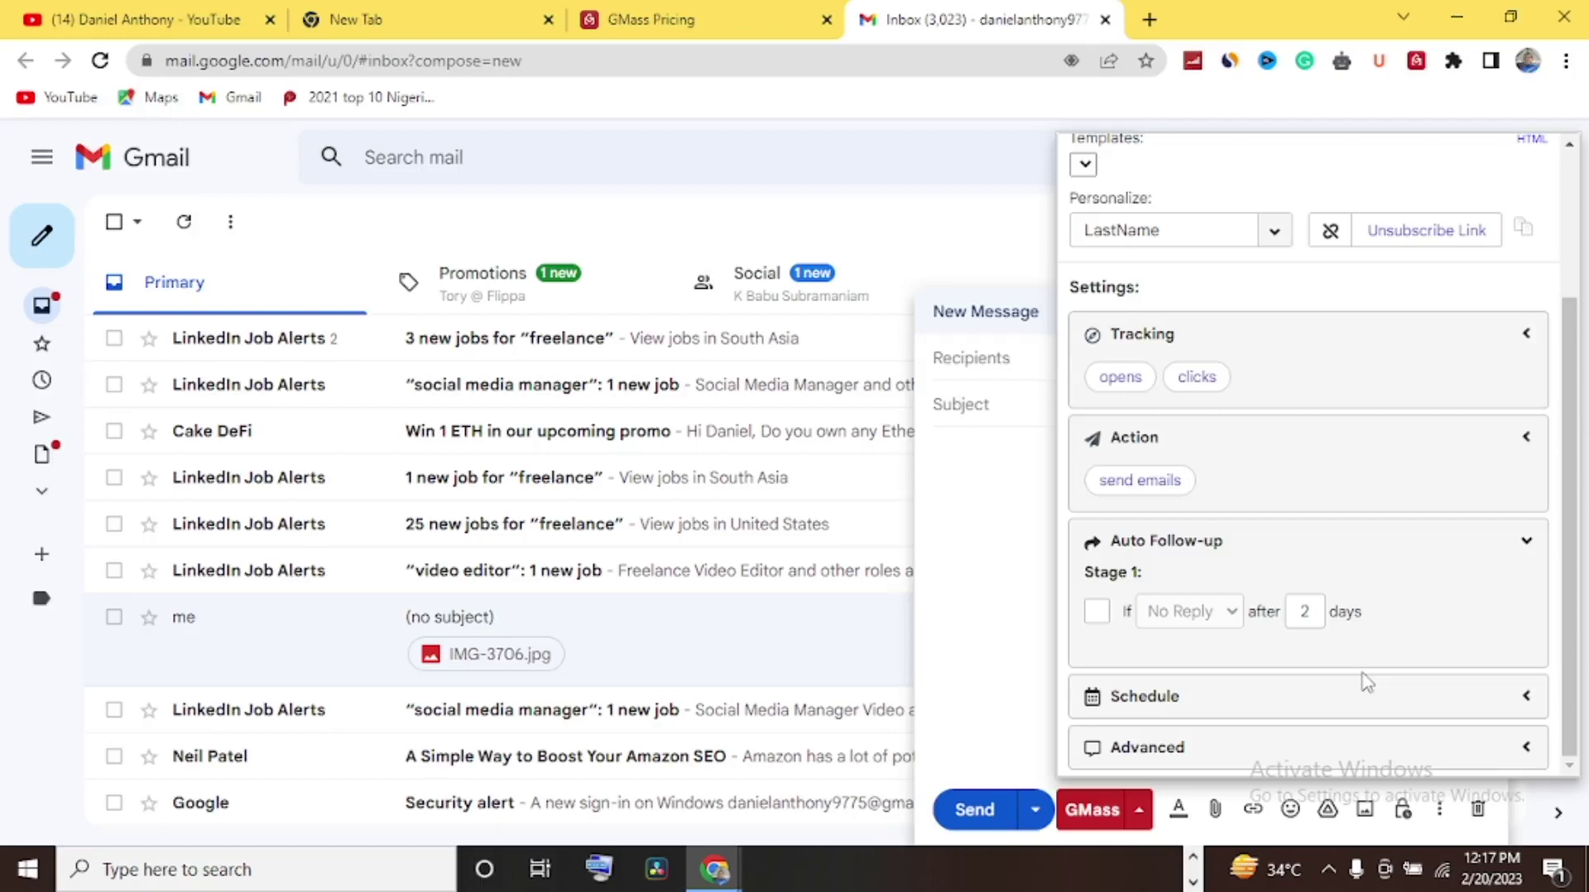
scroll(1239, 538, "up", 3)
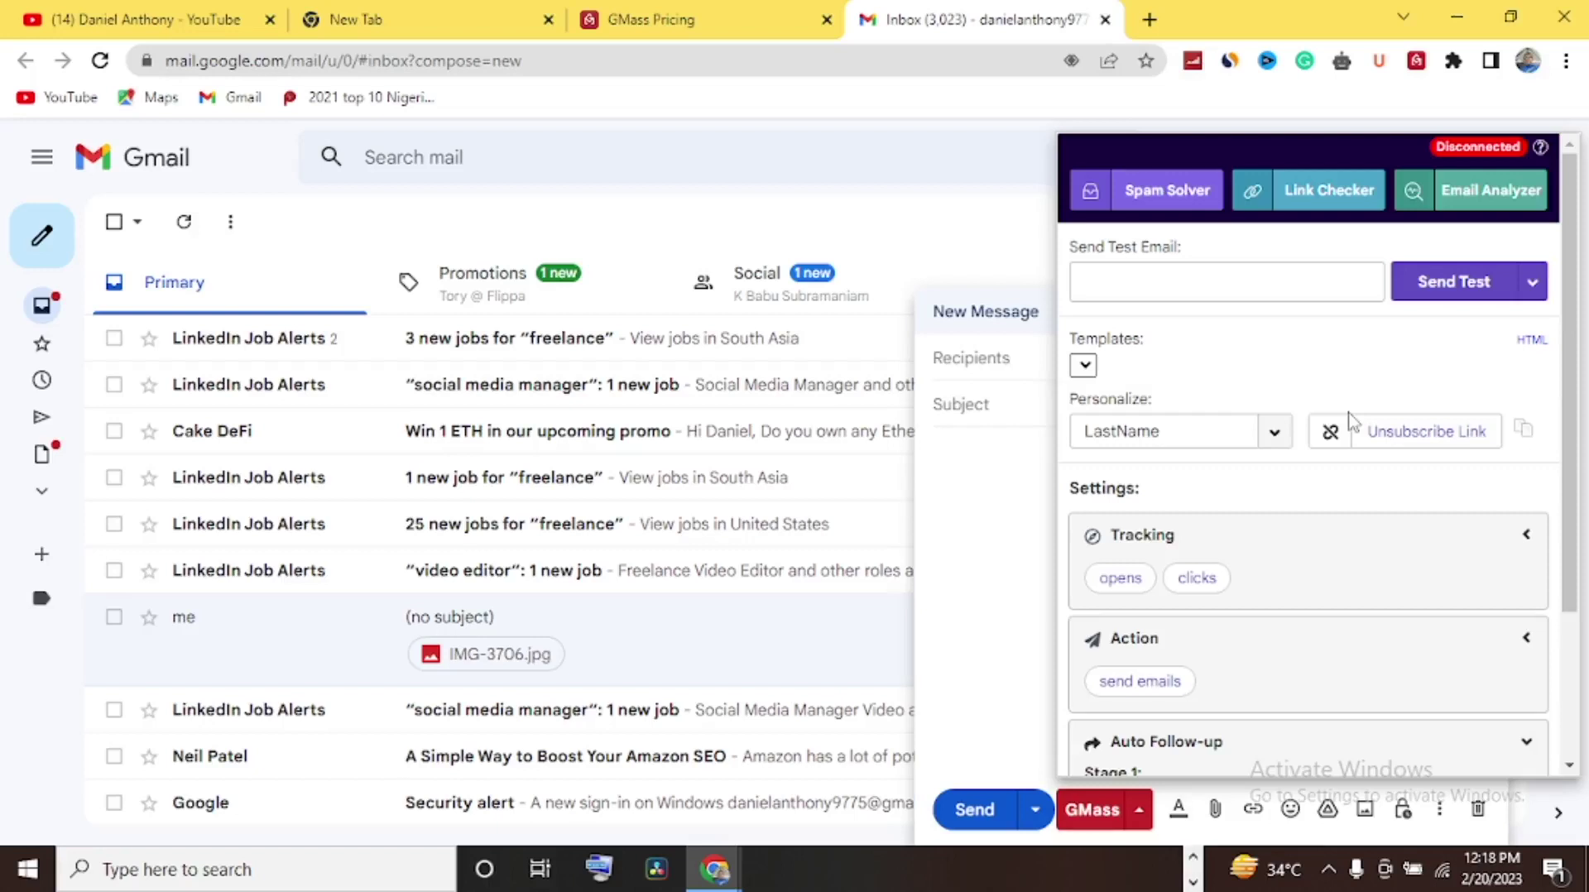
left_click(695, 18)
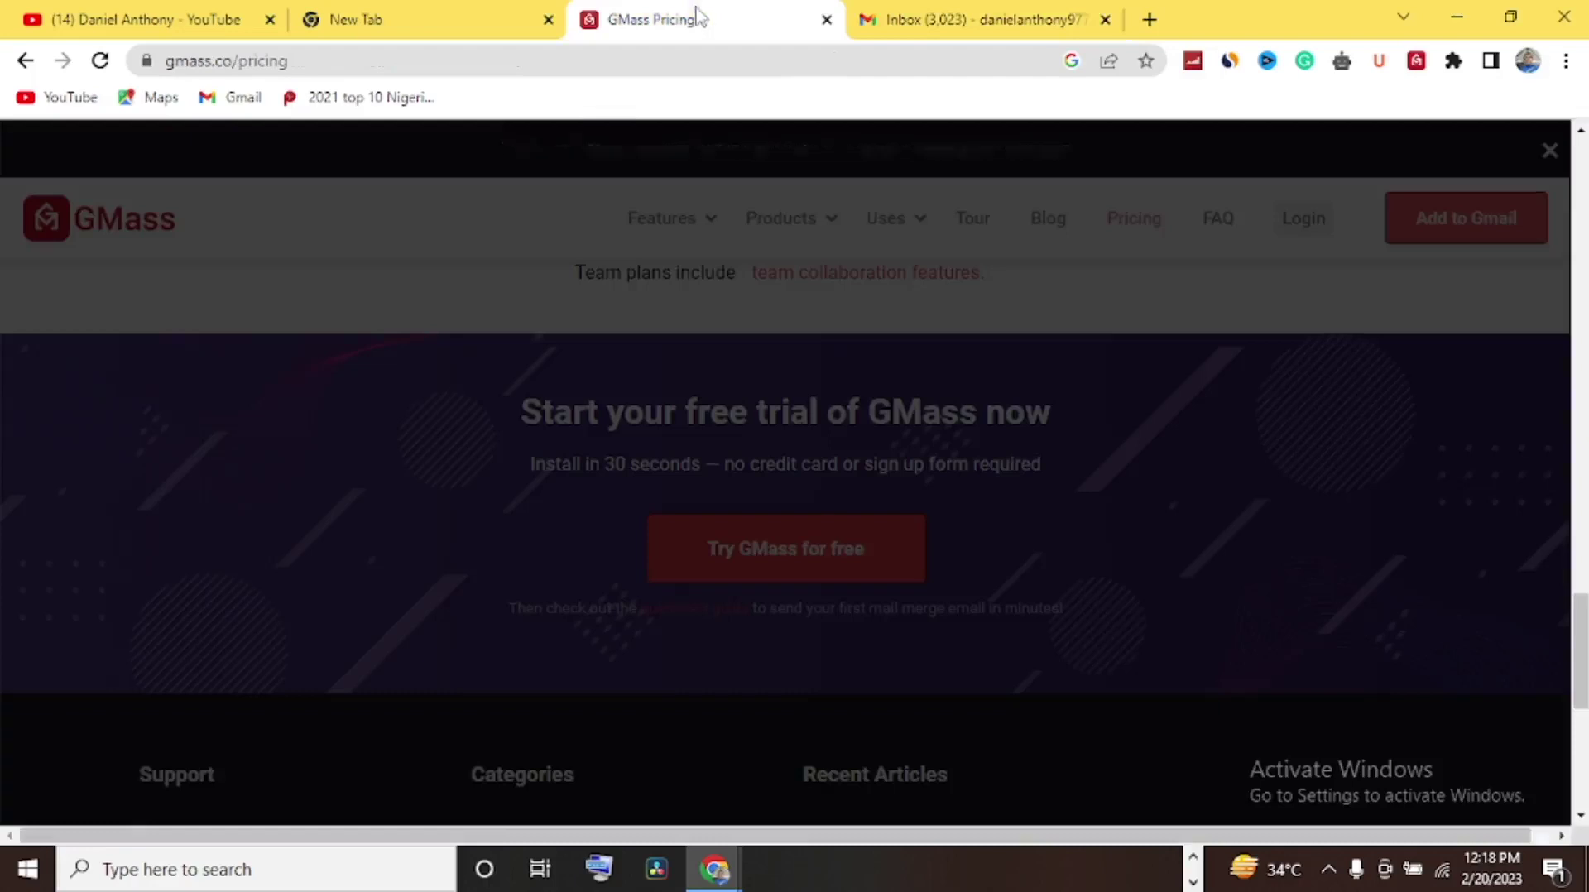
scroll(662, 372, "down", 2)
scroll(667, 377, "up", 4)
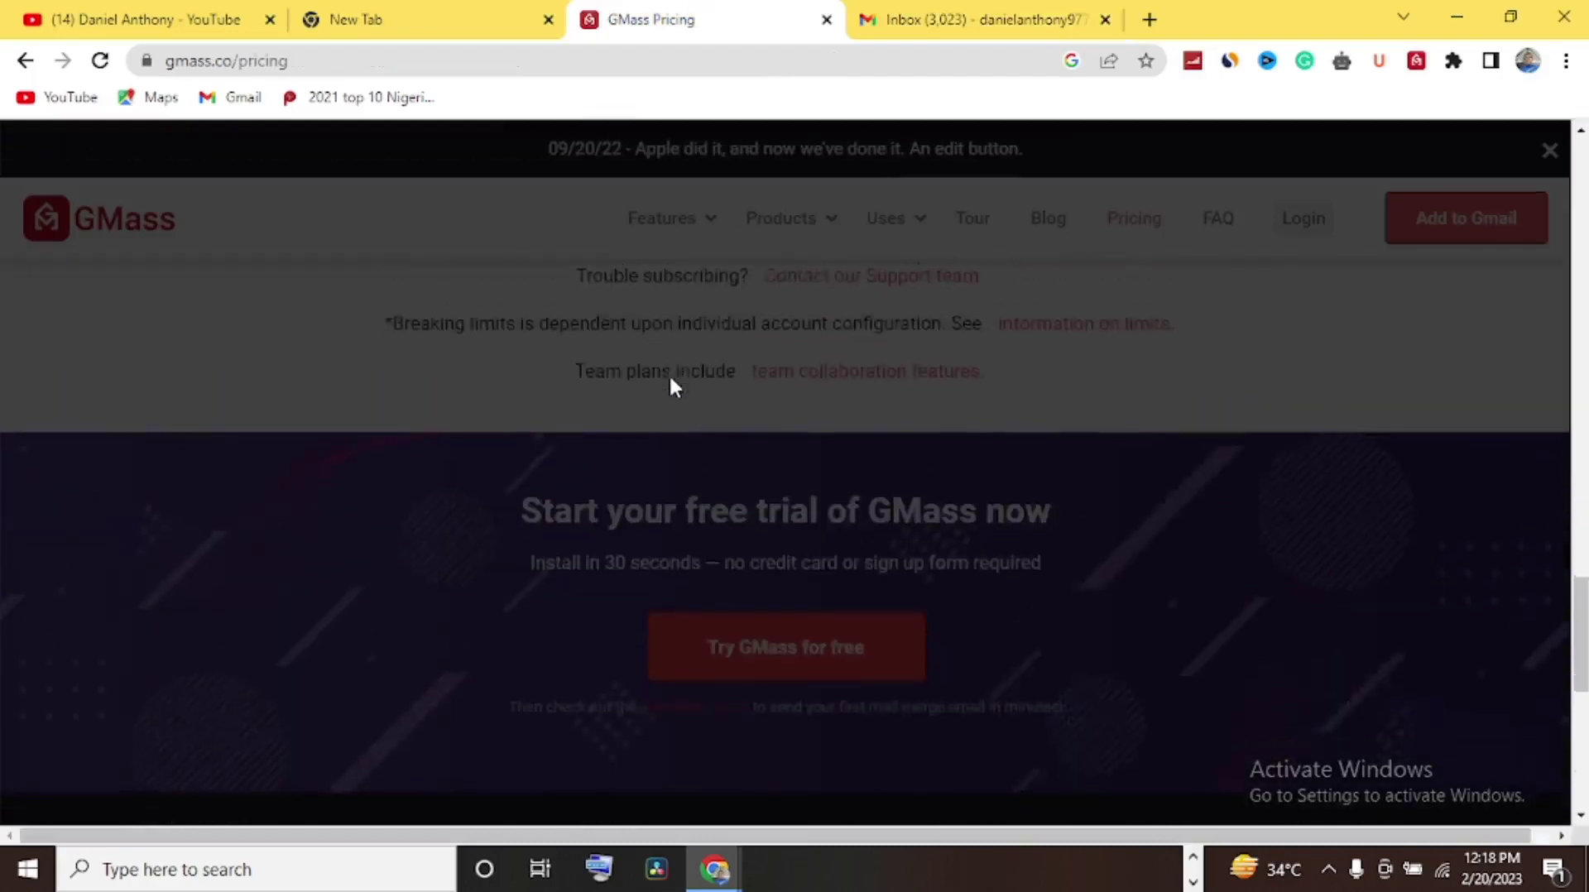
scroll(668, 385, "down", 7)
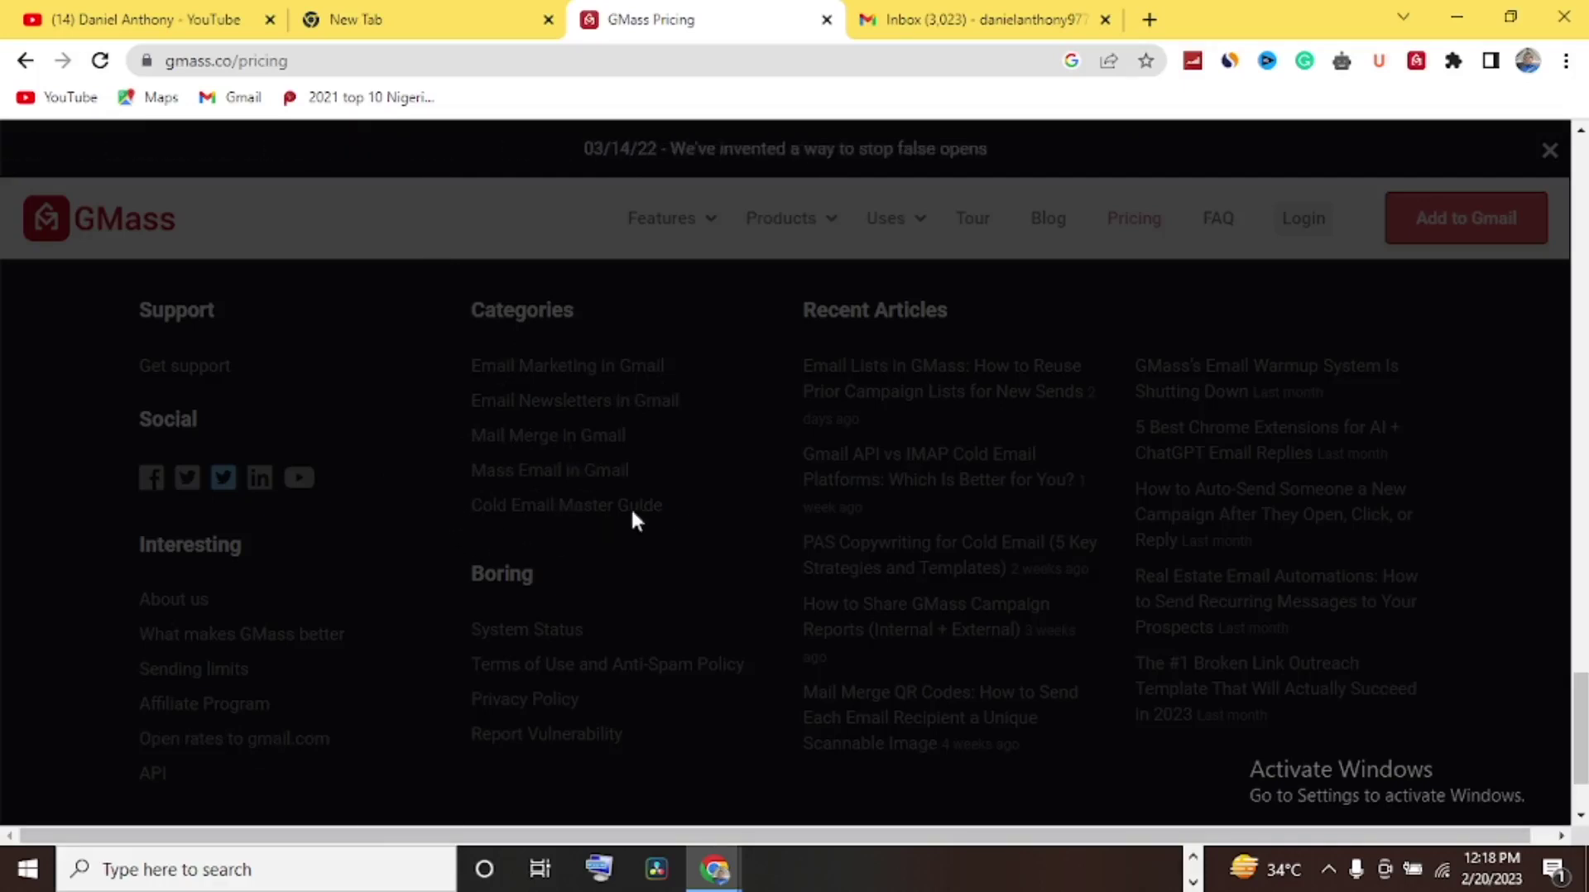
left_click(988, 21)
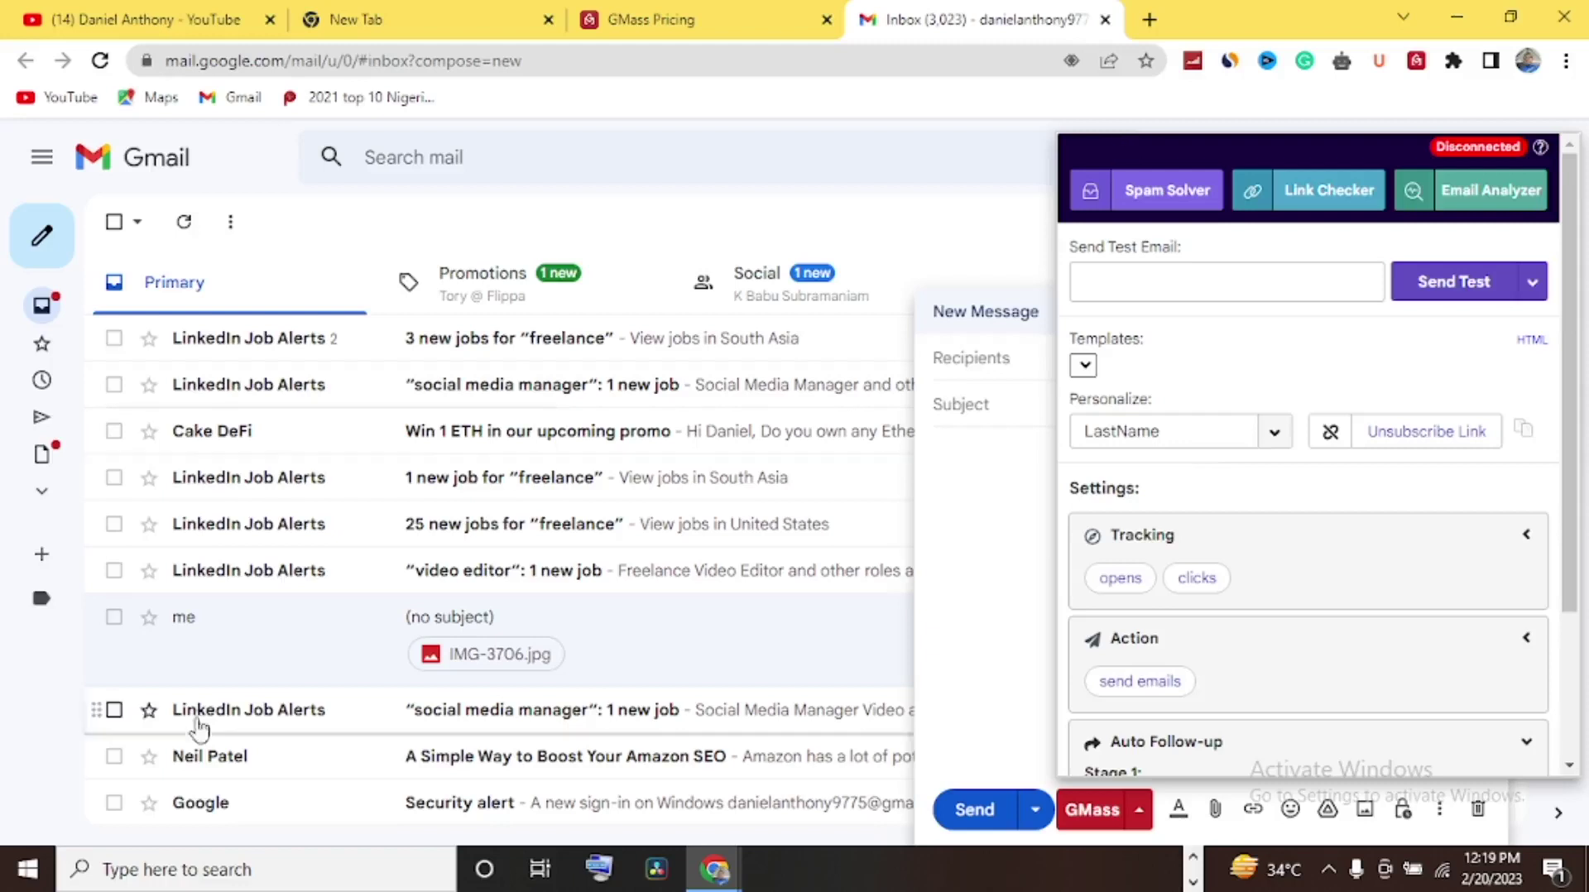
Close the GMass settings panel to return to the empty New Message draft.
scroll(1372, 450, "down", 1)
scroll(1372, 450, "down", 1)
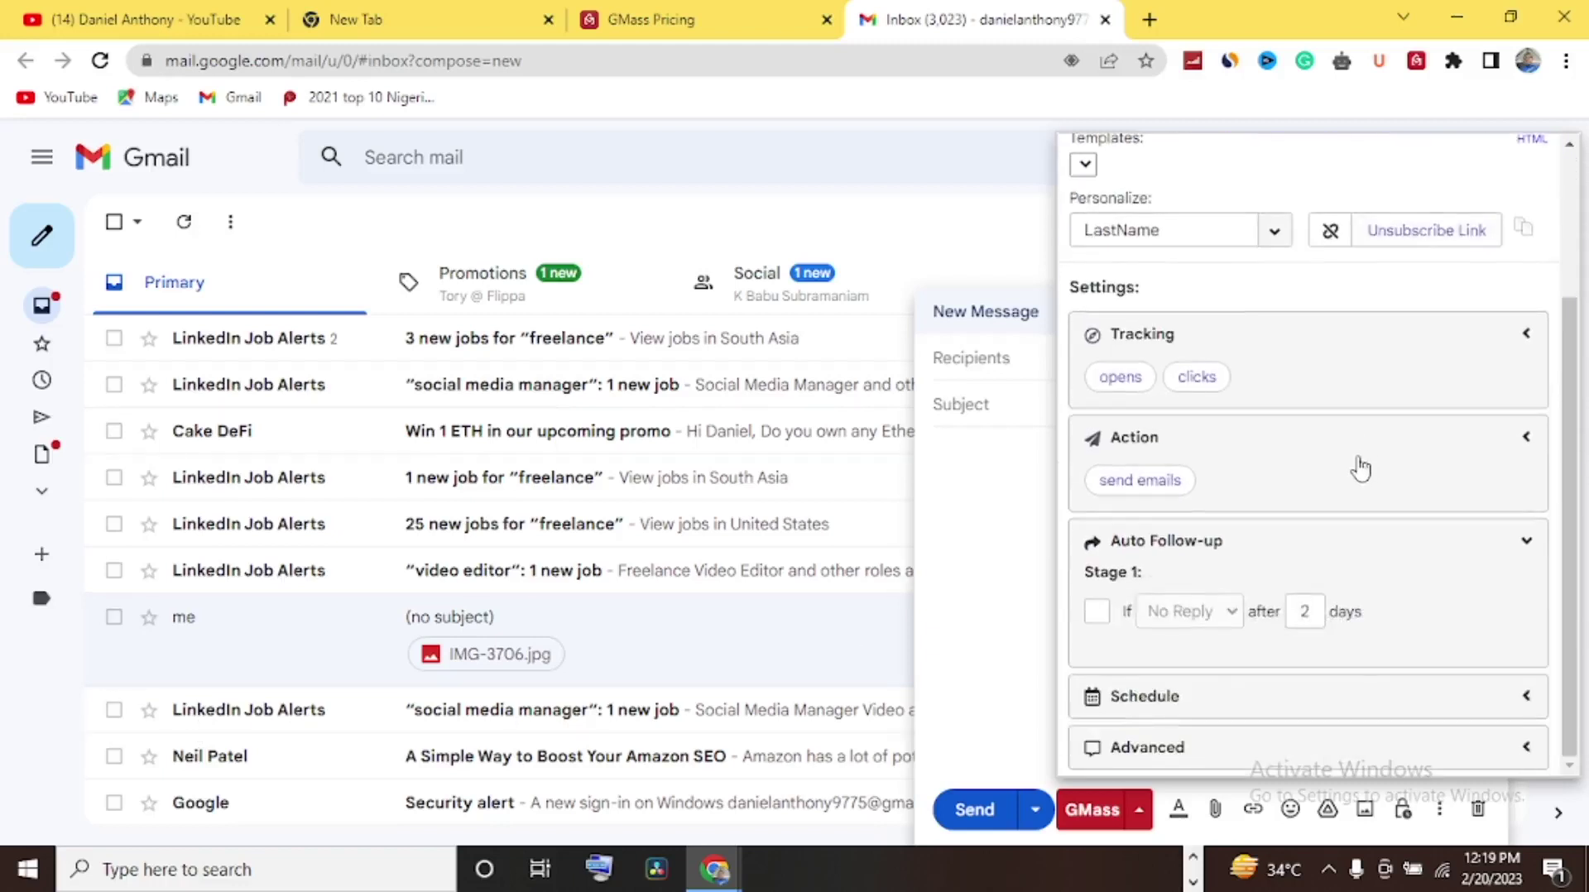
scroll(1190, 550, "up", 3)
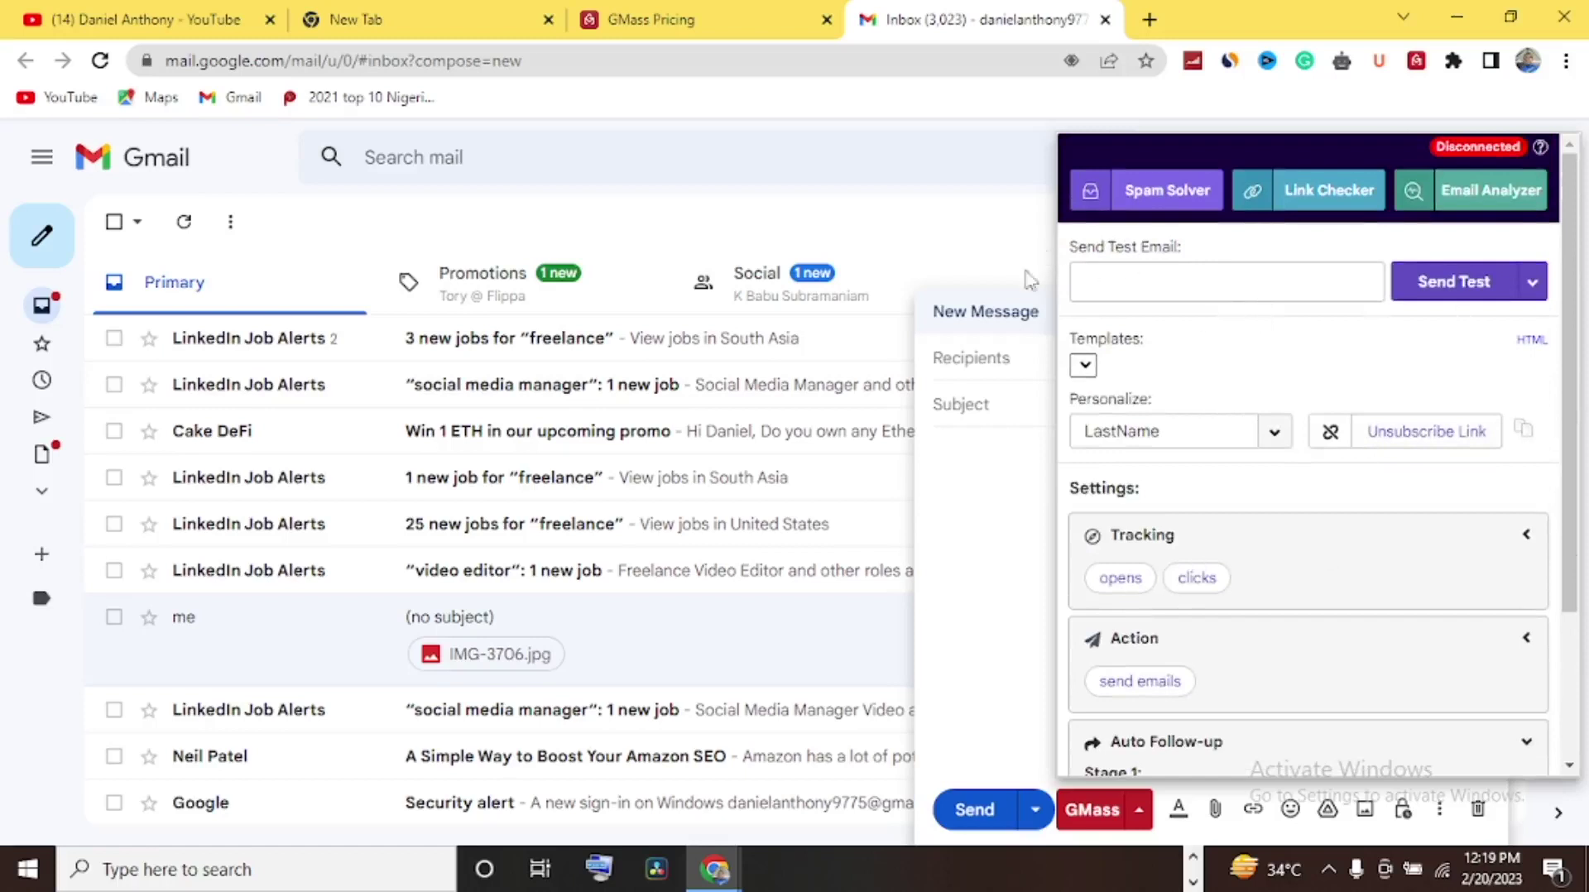
left_click(961, 408)
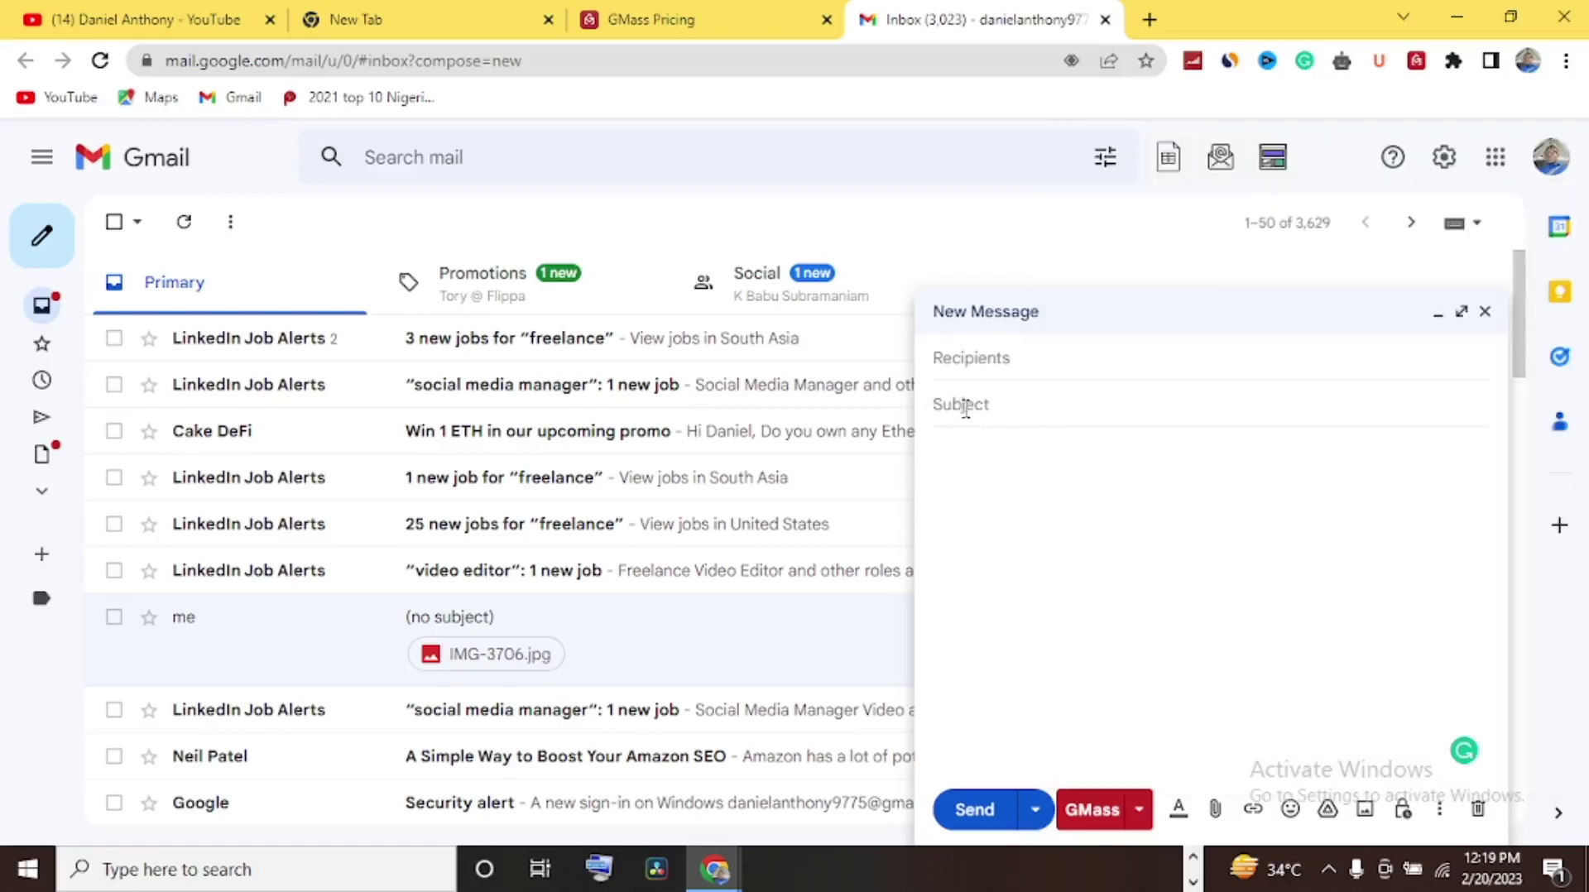
Show the GMass bulk recipient choices (Google Sheet, another campaign, or a List), then dismiss them.
left_click(987, 360)
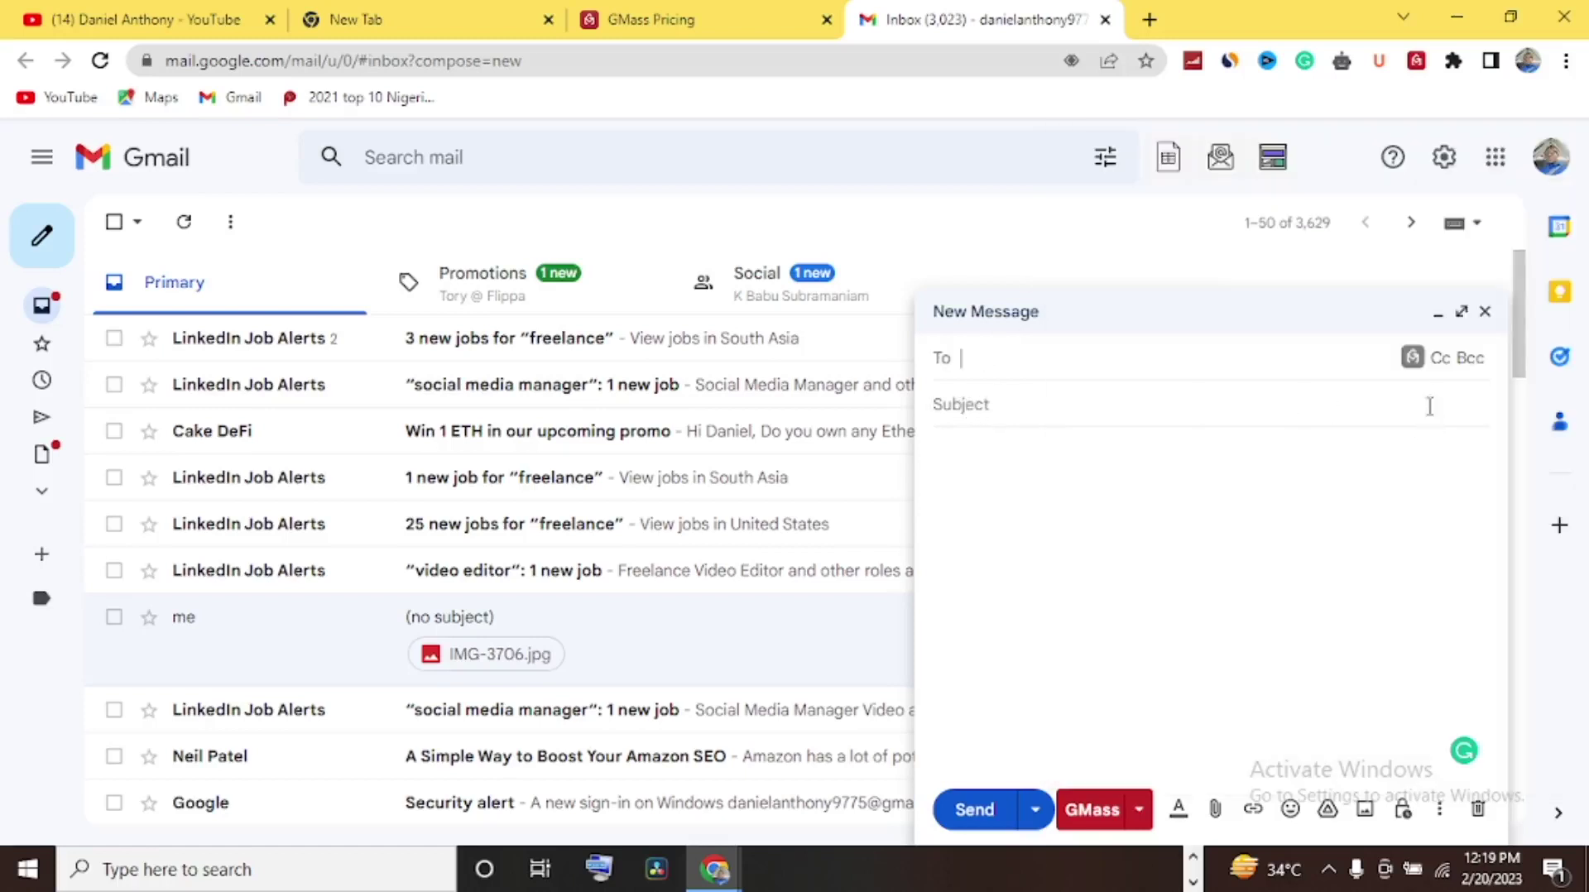
left_click(1412, 359)
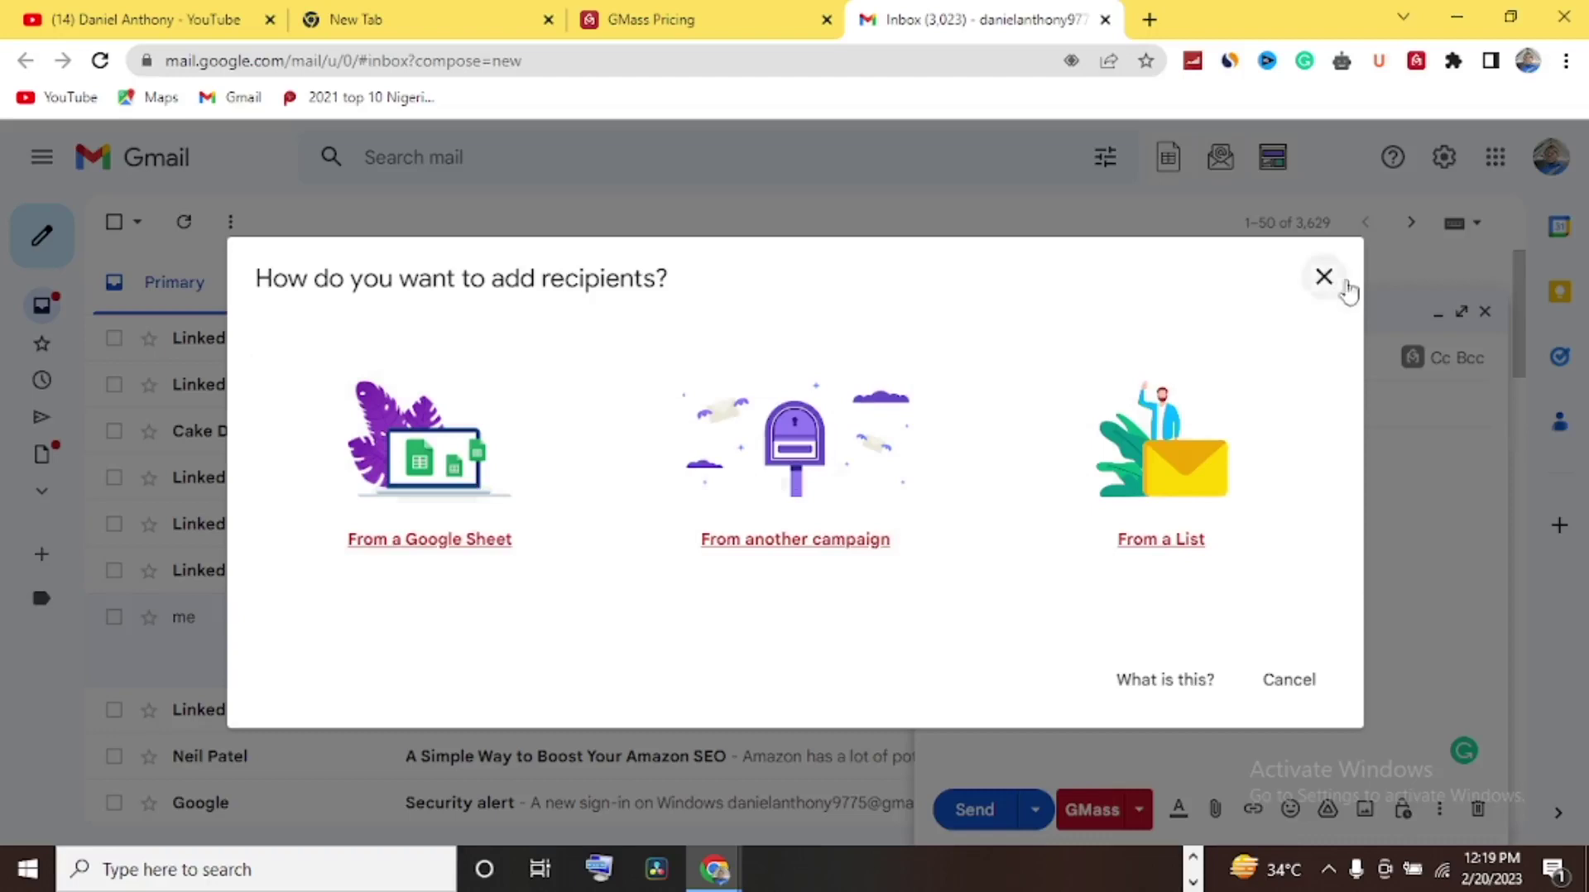
left_click(1325, 277)
Move to the draft's empty Subject line, then switch to the YouTube channel's Videos page.
left_click(1017, 406)
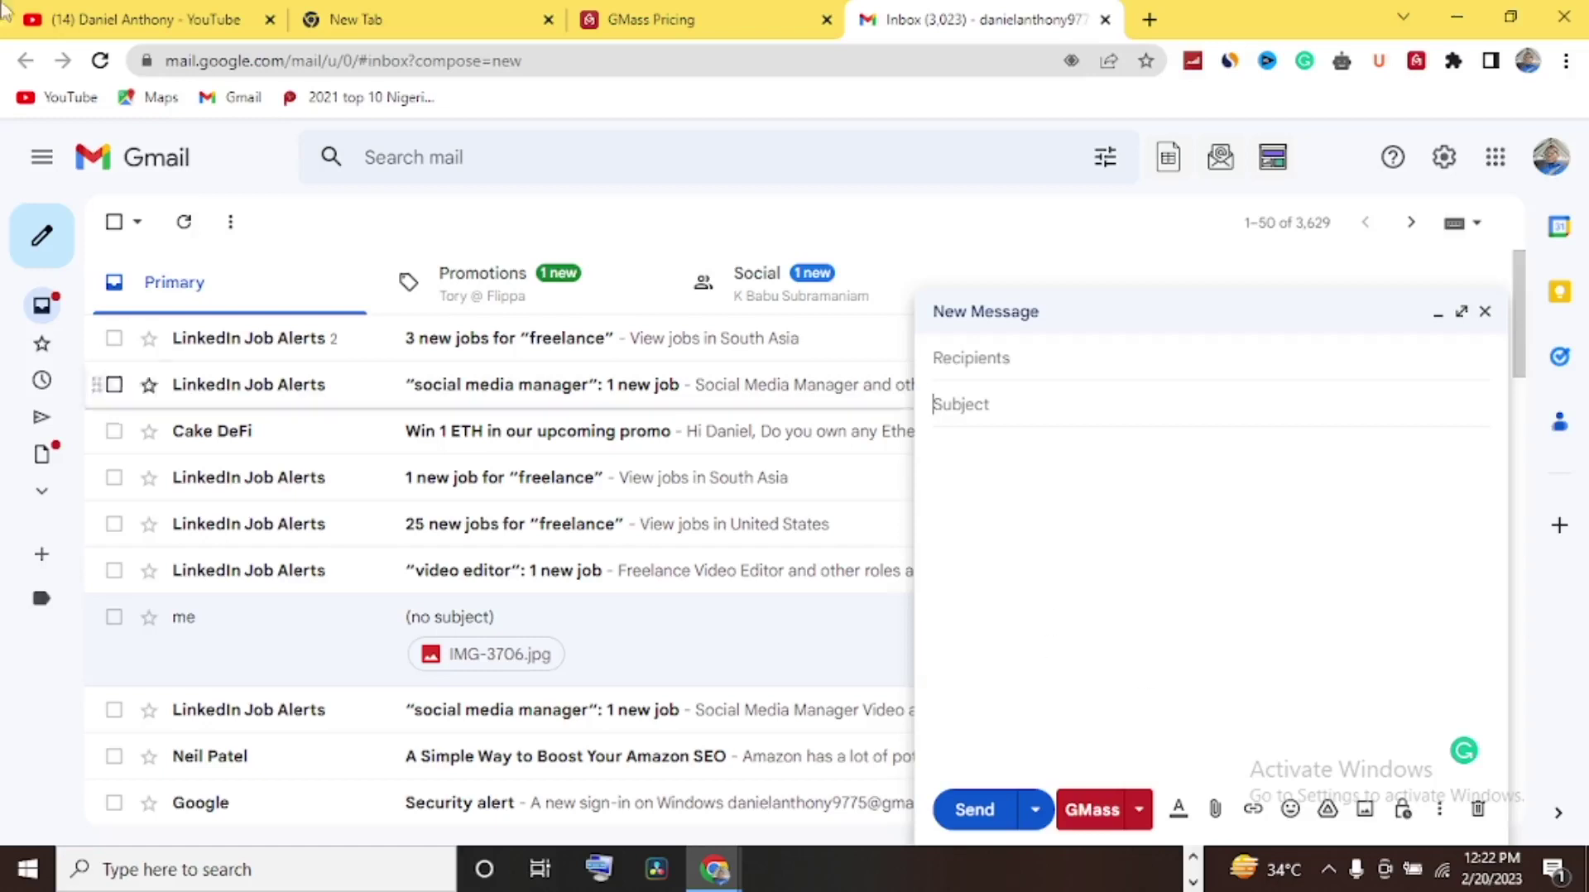
left_click(128, 18)
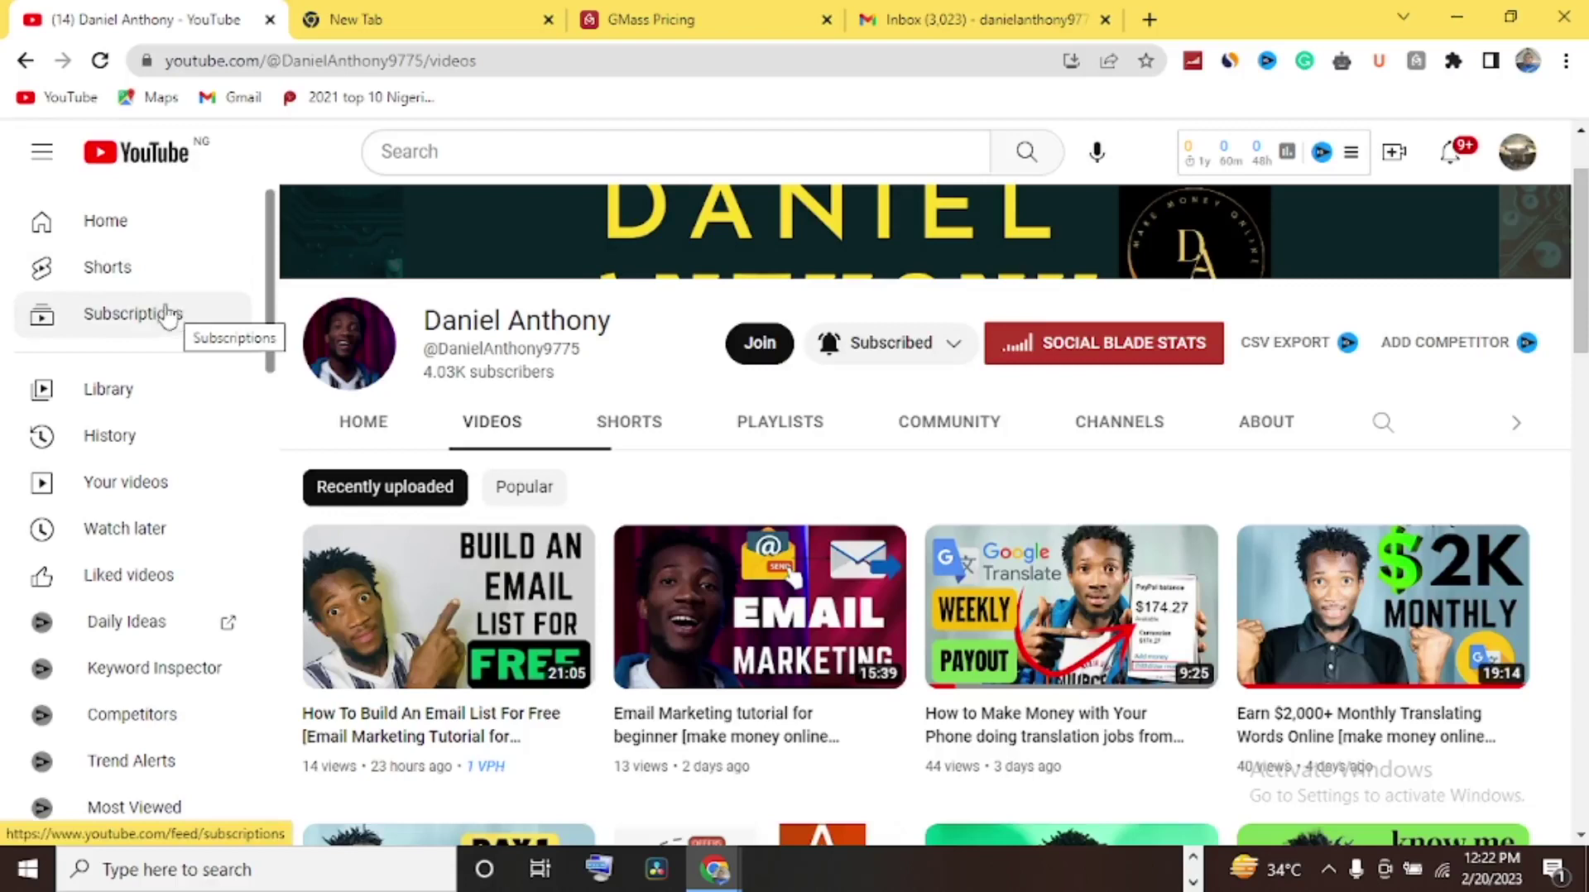
scroll(725, 348, "up", 2)
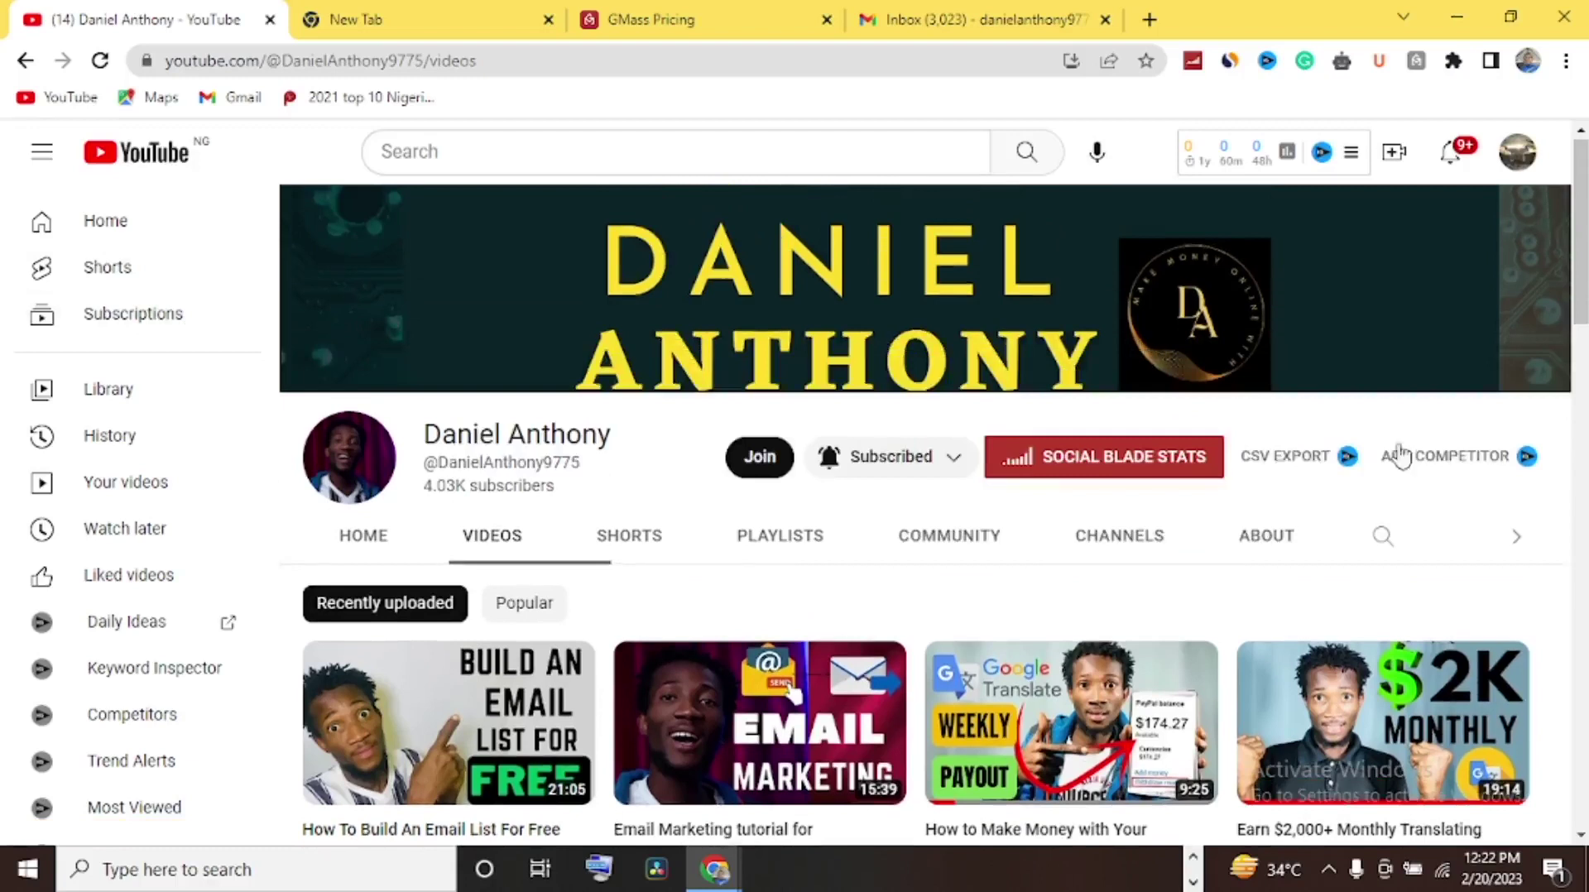